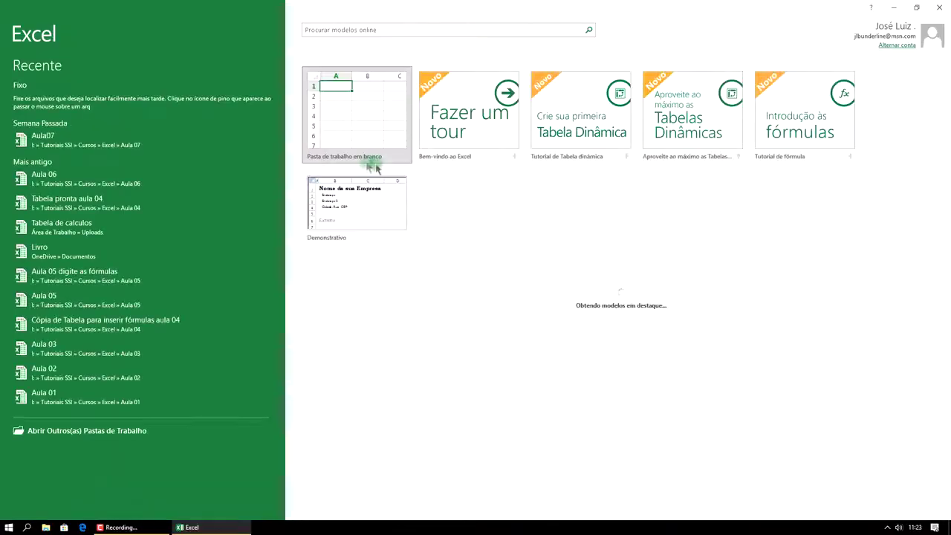
Create a new blank workbook, Pasta1, from the start screen and zoom in
{"action": "left_click", "coordinate": [355, 112]}
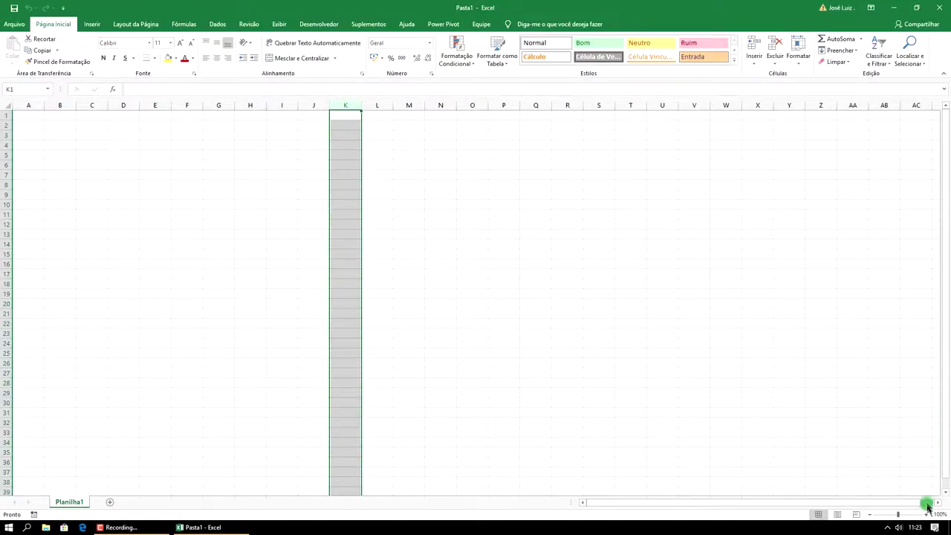
{"action": "left_click", "coordinate": [925, 514]}
Zoom in further and enter the headers Produtos in A2 and QTD in B2
{"action": "left_click", "coordinate": [925, 514]}
{"action": "left_click", "coordinate": [925, 514]}
{"action": "left_click", "coordinate": [925, 514]}
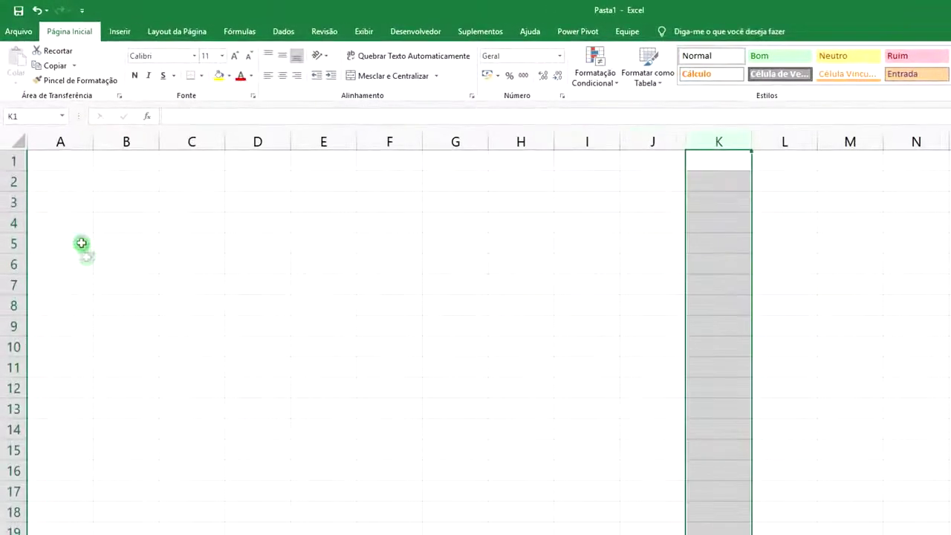
{"action": "left_click", "coordinate": [64, 184]}
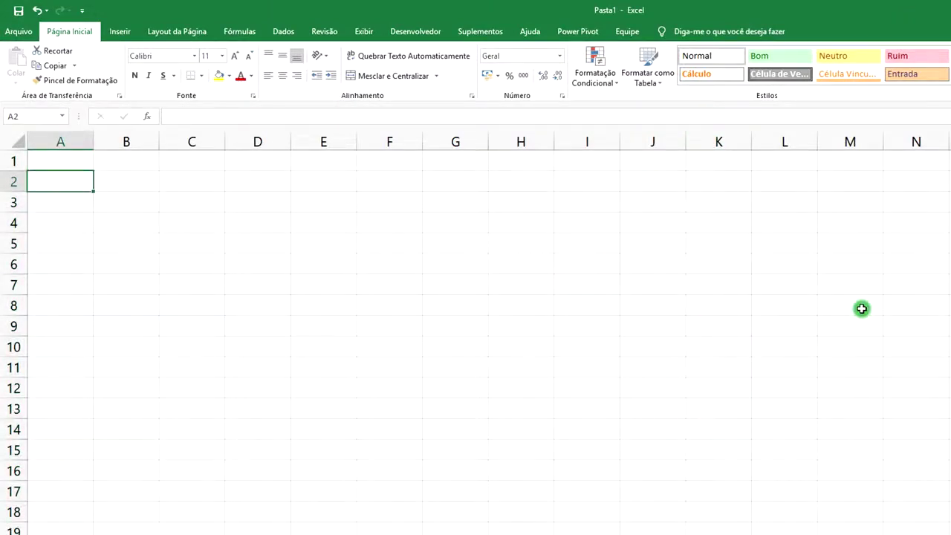
{"action": "type", "text": "Produtos"}
{"action": "key", "text": "Tab"}
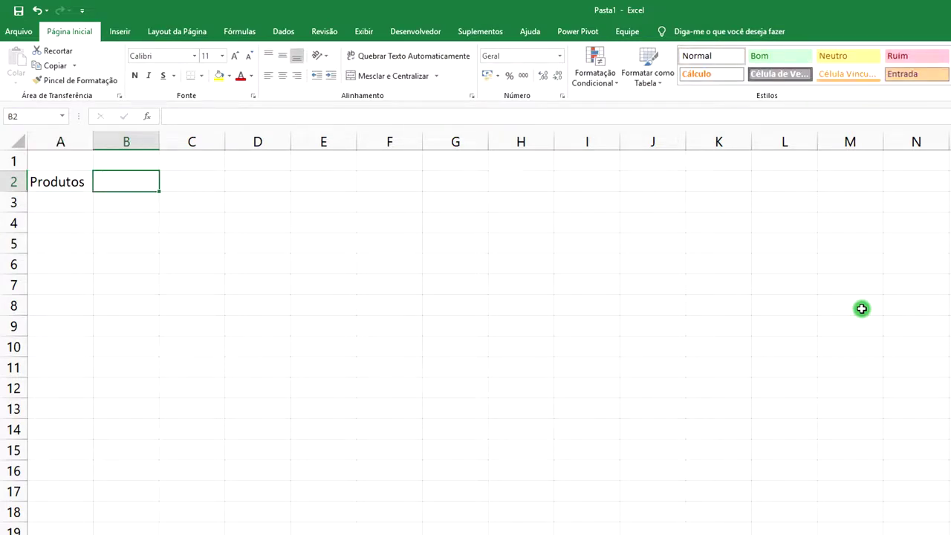
{"action": "type", "text": "QTS"}
{"action": "key", "text": "BackSpace"}
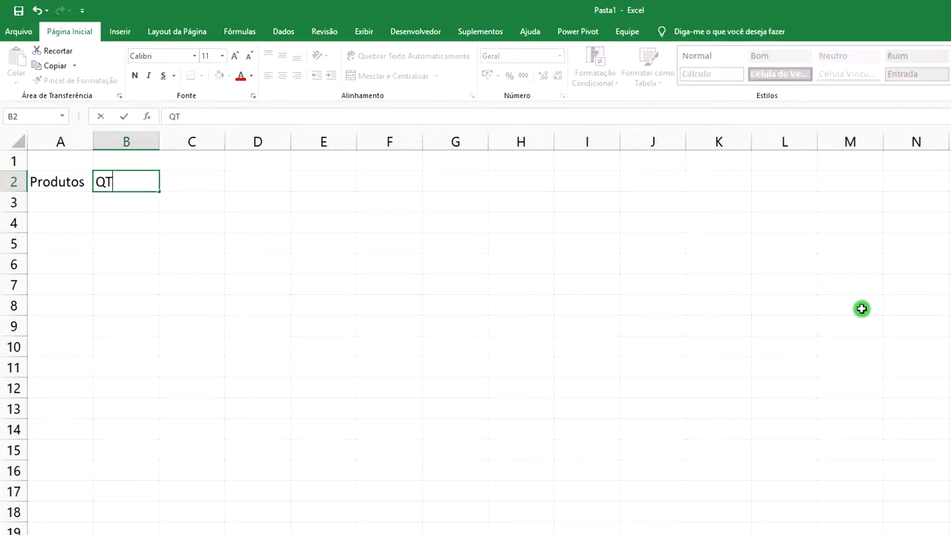
{"action": "type", "text": "D"}
{"action": "key", "text": "Tab"}
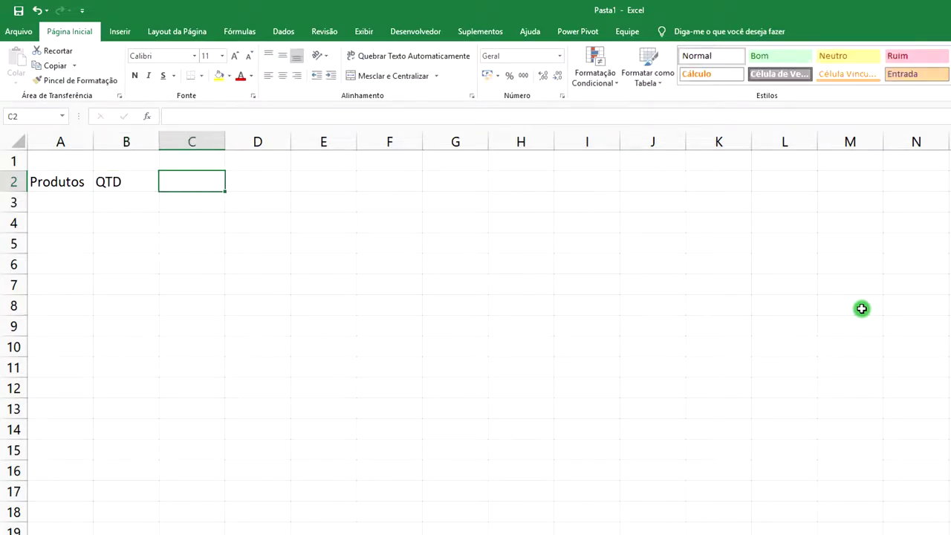
Enter the headers Valor in C2 and Total in D2
{"action": "type", "text": "Valor"}
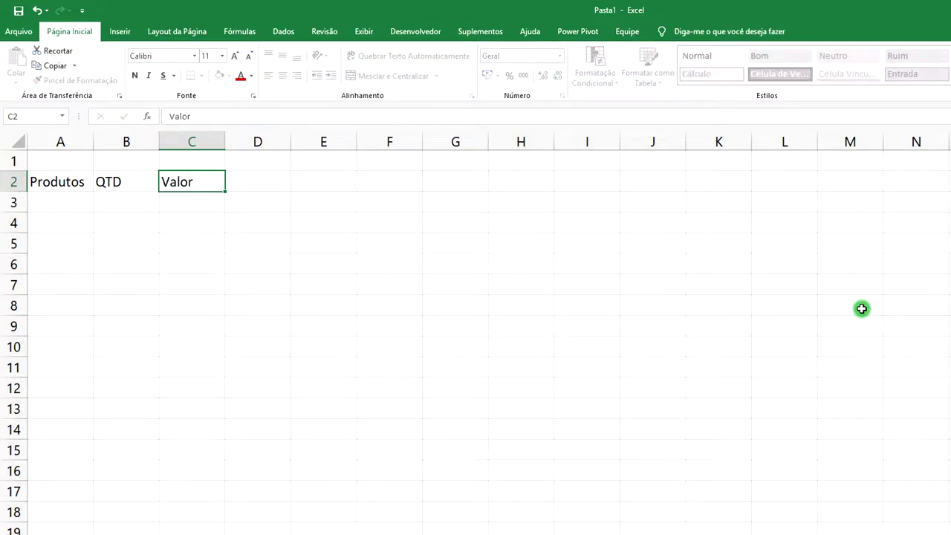
{"action": "key", "text": "Return"}
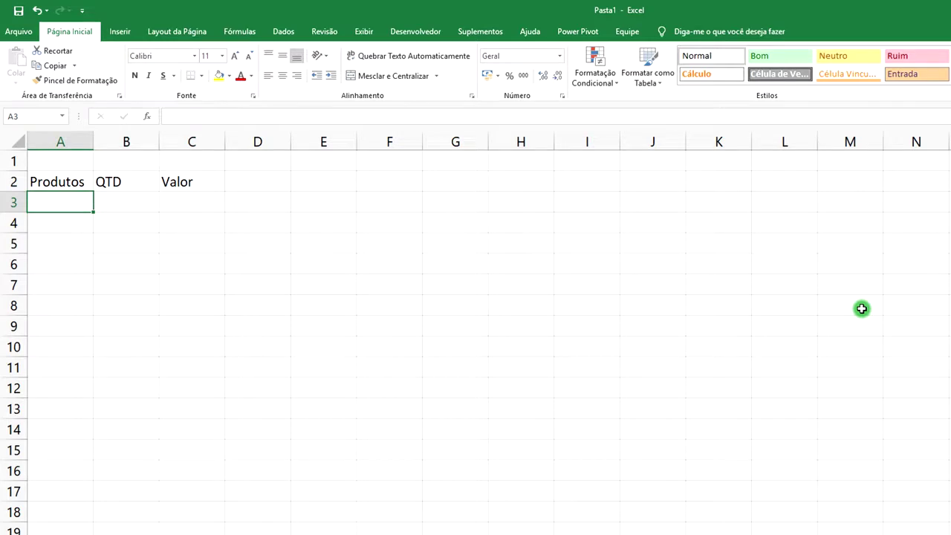
{"action": "key", "text": "Tab"}
{"action": "key", "text": "Tab"}
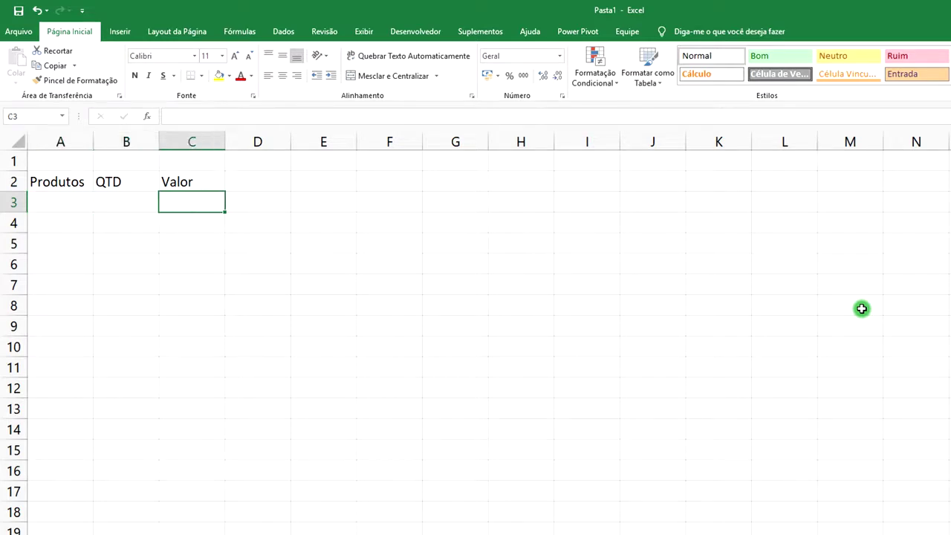
{"action": "key", "text": "Tab"}
{"action": "key", "text": "Up"}
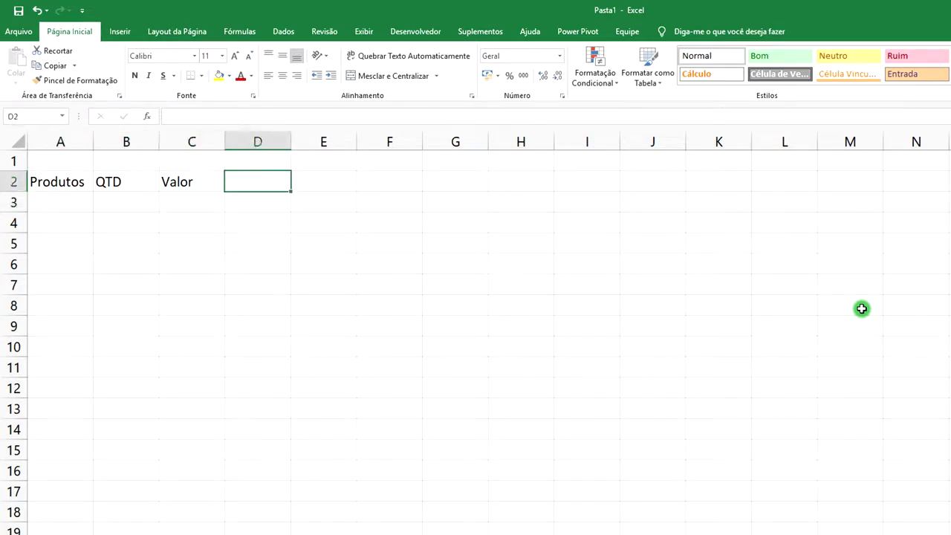
{"action": "type", "text": "To"}
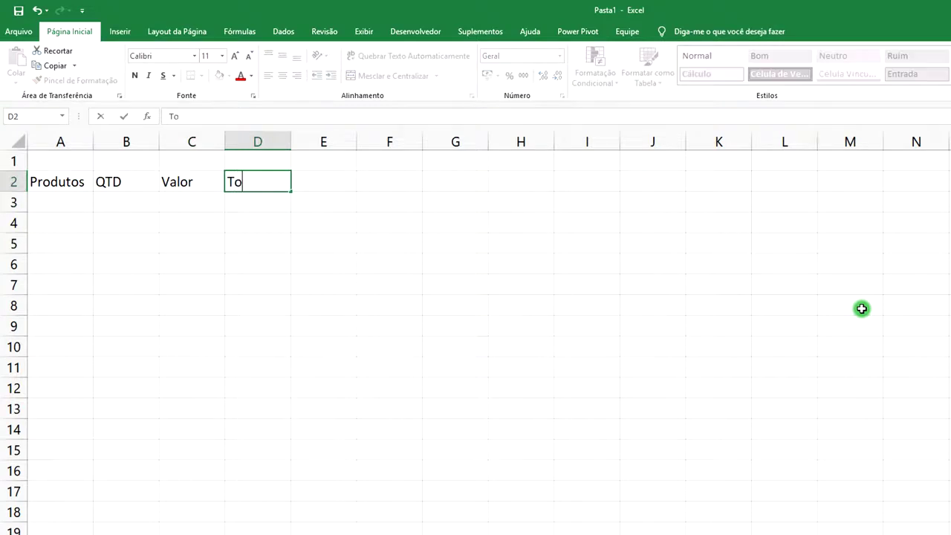
{"action": "key", "text": "Return"}
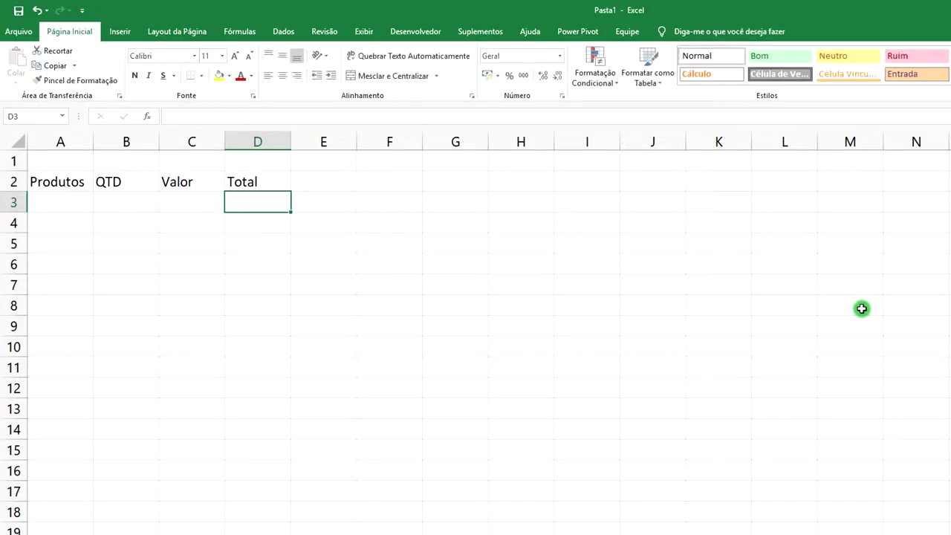
{"action": "key", "text": "Left"}
{"action": "key", "text": "Left"}
{"action": "key", "text": "Left"}
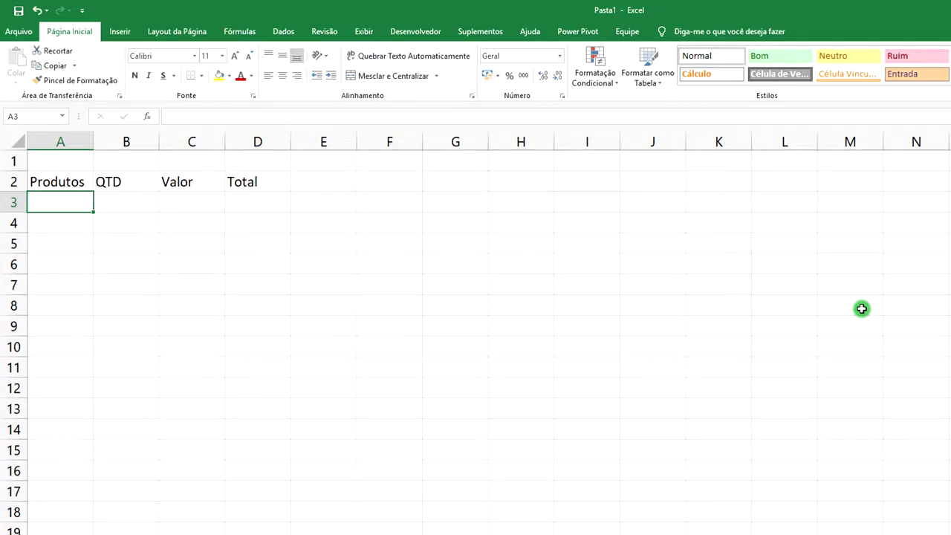
Enter Forno Telk in A3 and quantity 2 in B3
{"action": "type", "text": "Forno Te"}
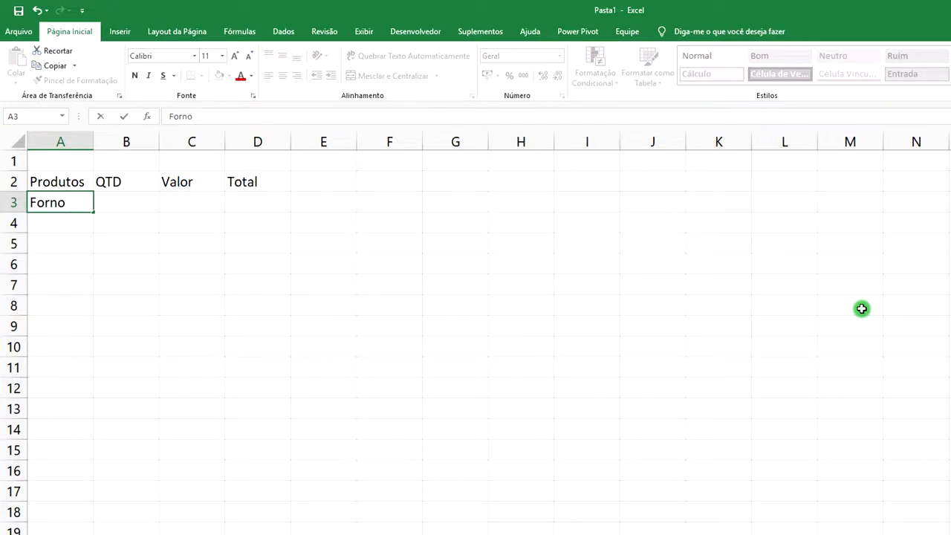
{"action": "type", "text": "lk"}
{"action": "left_click", "coordinate": [142, 205]}
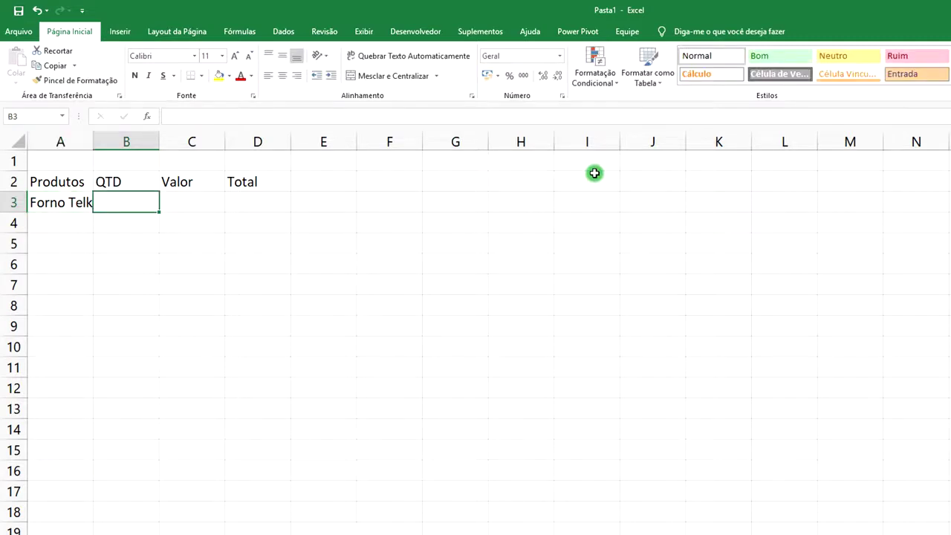
{"action": "type", "text": "2"}
{"action": "key", "text": "Tab"}
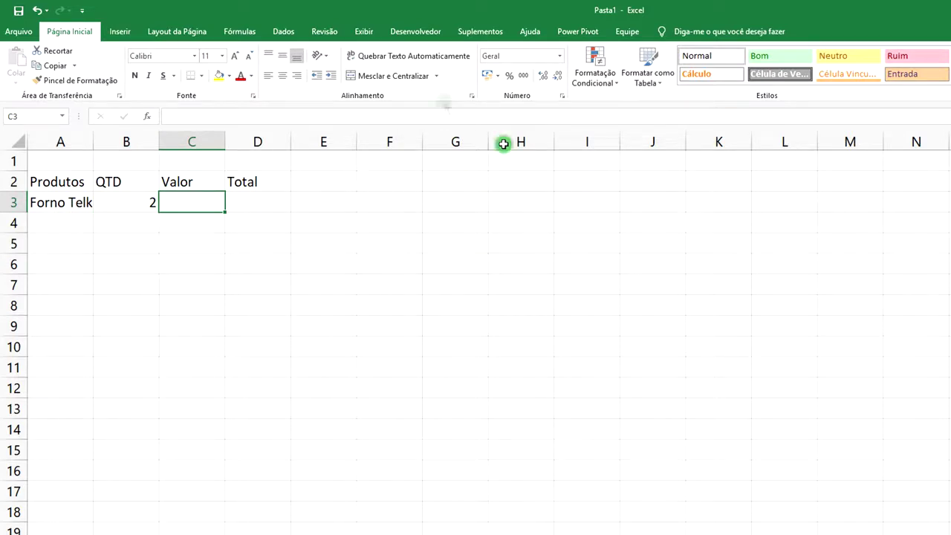
Format columns C and D as Contábil, enter 2635 in C3, and resize column C
{"action": "left_click", "coordinate": [196, 142]}
{"action": "left_click", "coordinate": [488, 76]}
{"action": "left_click", "coordinate": [251, 142]}
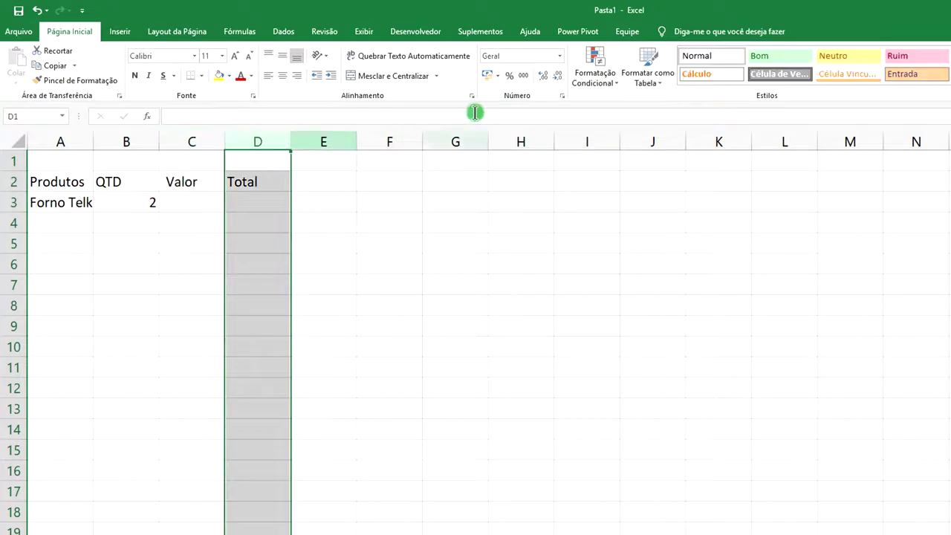
{"action": "left_click", "coordinate": [486, 76]}
{"action": "left_click", "coordinate": [191, 207]}
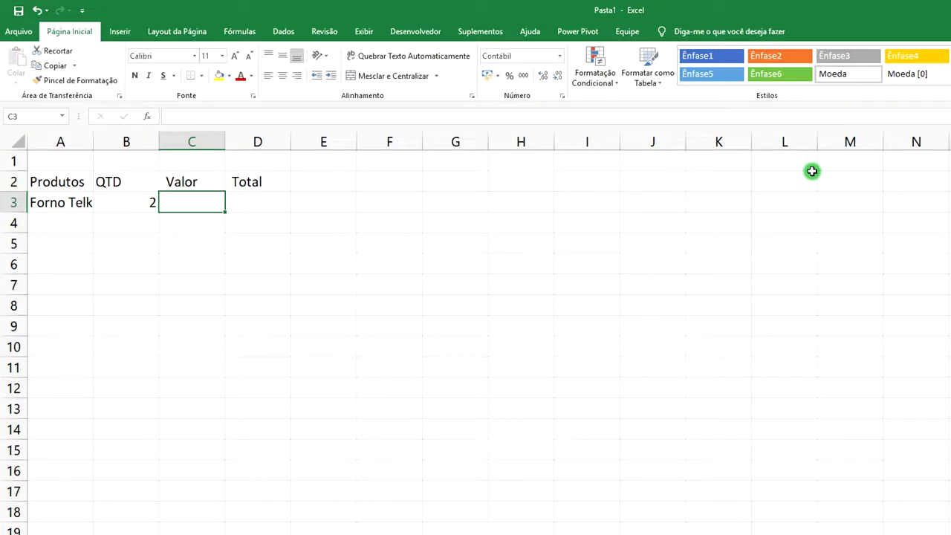
{"action": "type", "text": "2635"}
{"action": "key", "text": "Return"}
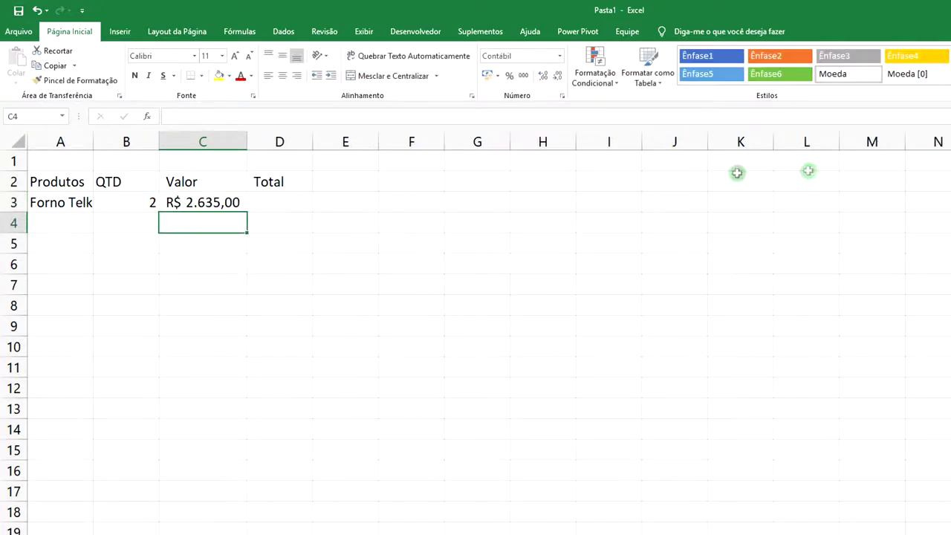
{"action": "left_click_drag", "start_coordinate": [248, 141], "coordinate": [228, 141]}
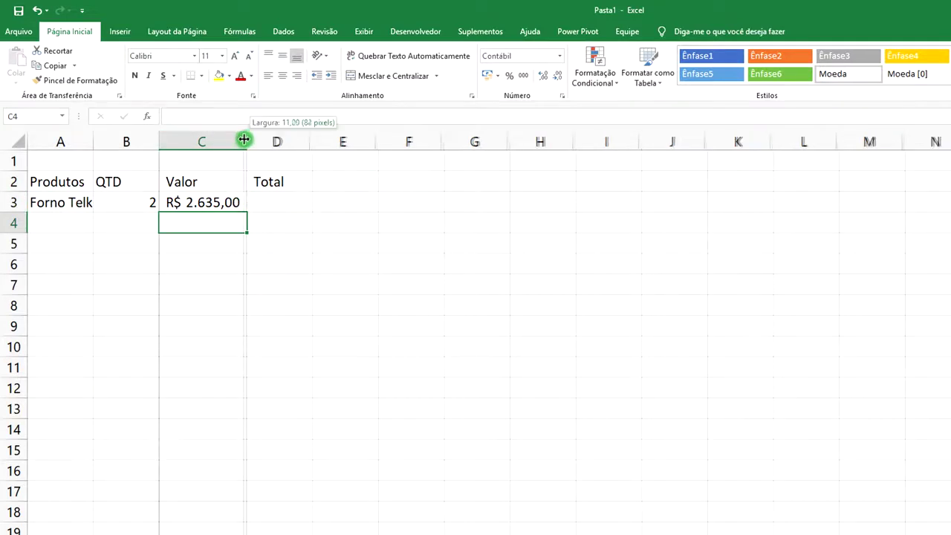
{"action": "left_click_drag", "start_coordinate": [228, 141], "coordinate": [243, 141]}
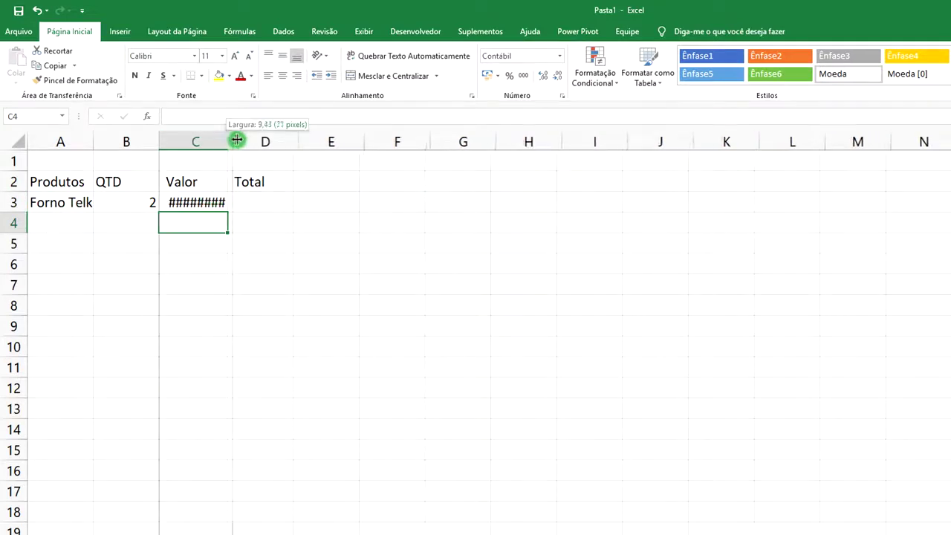
{"action": "left_click", "coordinate": [279, 202]}
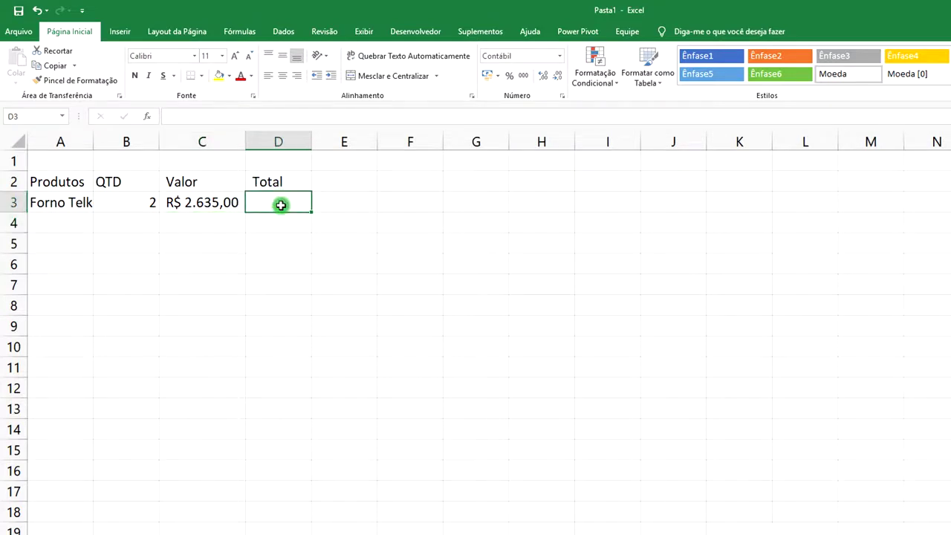
Enter the total formula =B3*C3 in D3
{"action": "type", "text": "="}
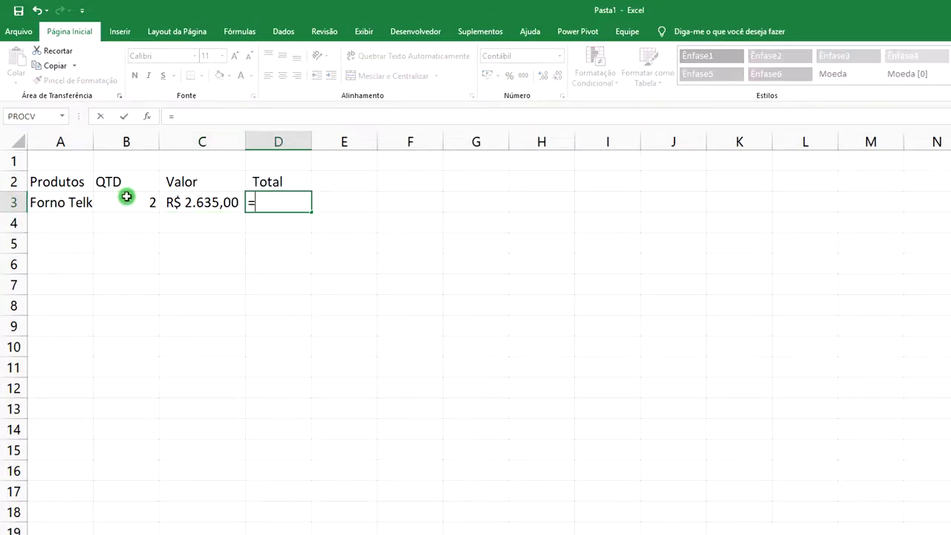
{"action": "left_click", "coordinate": [129, 204]}
{"action": "type", "text": "*"}
{"action": "left_click", "coordinate": [199, 204]}
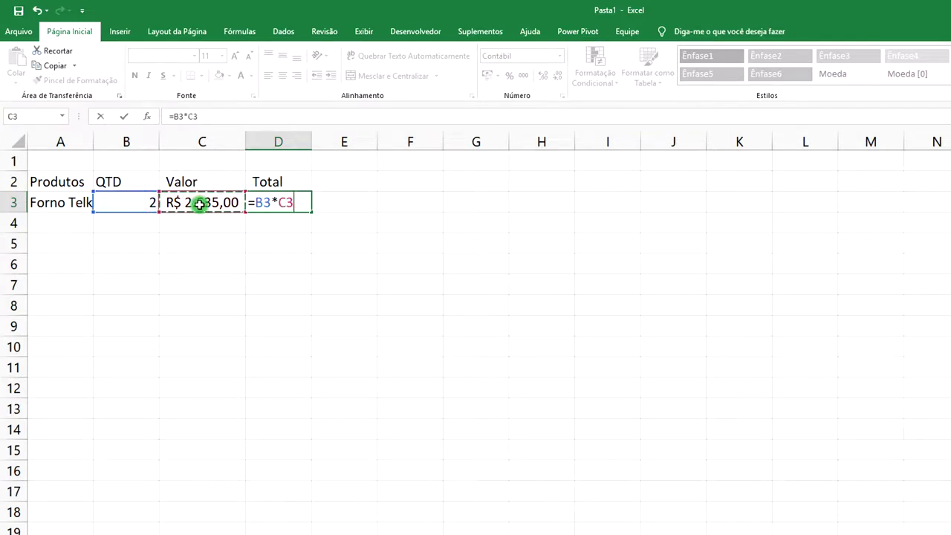
{"action": "key", "text": "Return"}
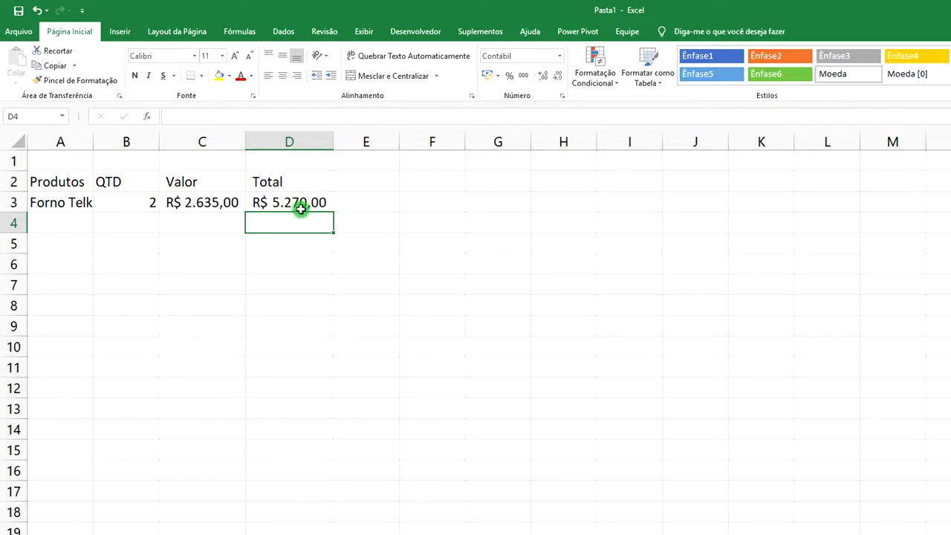
Change the quantity in B3 to 3 so D3 shows R$ 7.905,00
{"action": "left_click", "coordinate": [129, 206]}
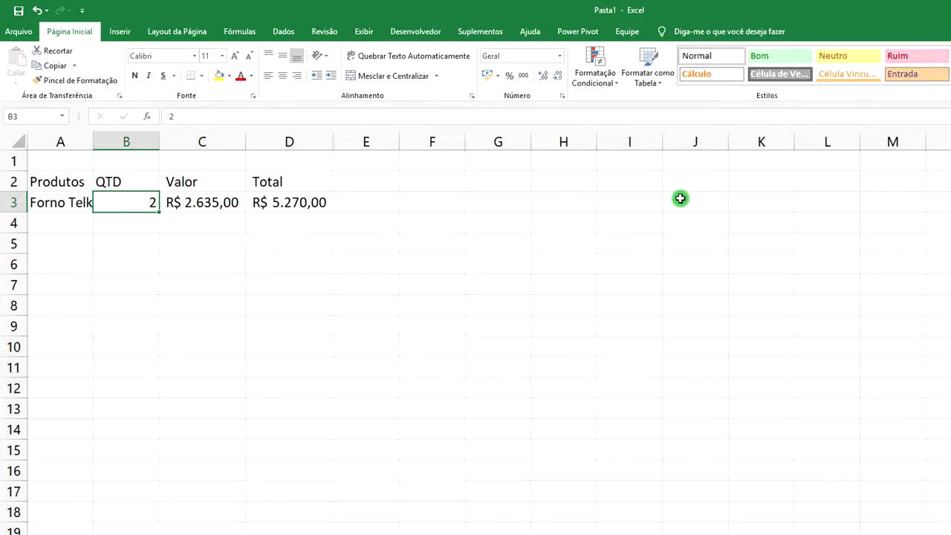
{"action": "type", "text": "3"}
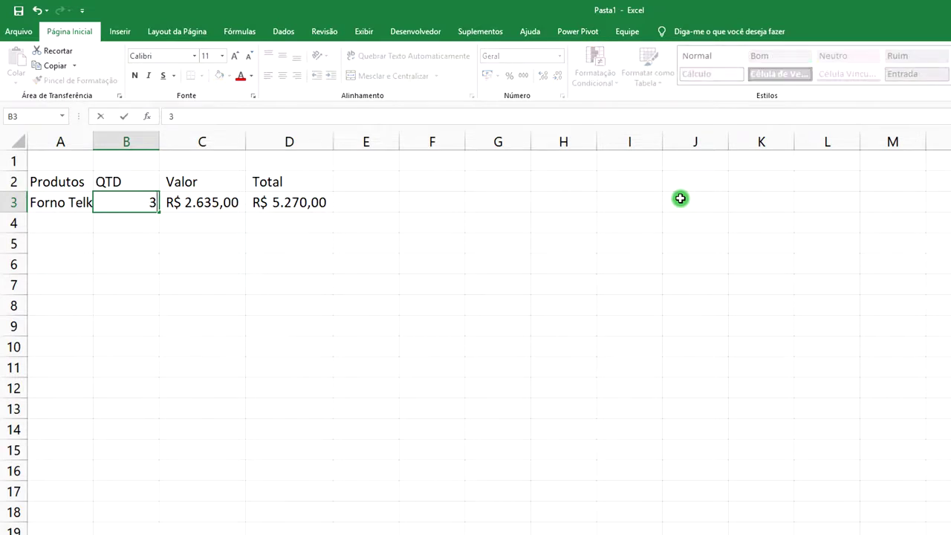
{"action": "key", "text": "Return"}
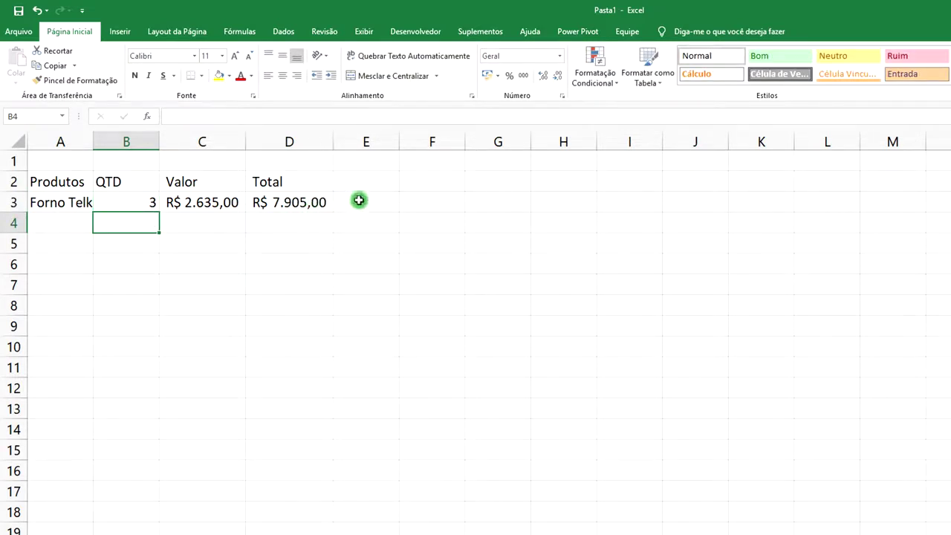
{"action": "left_click", "coordinate": [361, 179]}
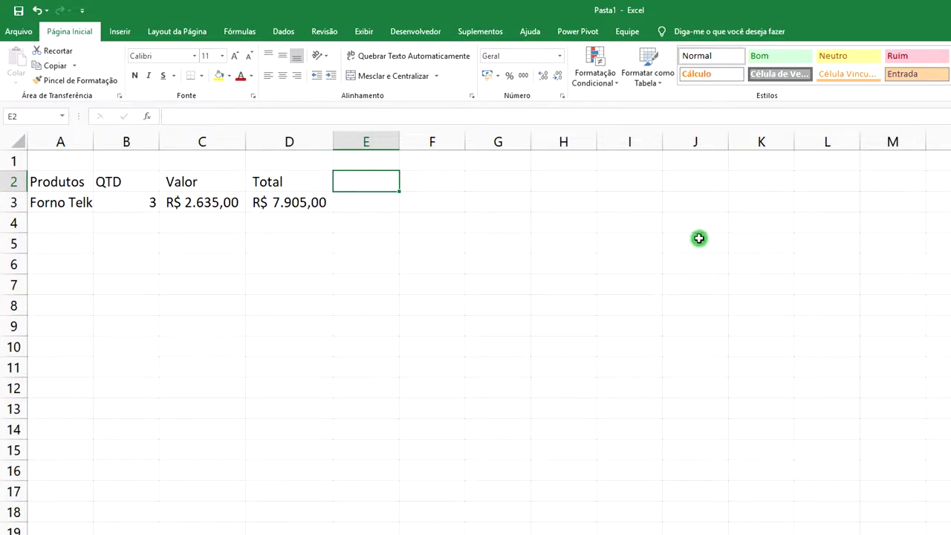
Add headers Nº Parcelas in E2 and Valor Parcelas in F2, autofitting both columns
{"action": "type", "text": "N"}
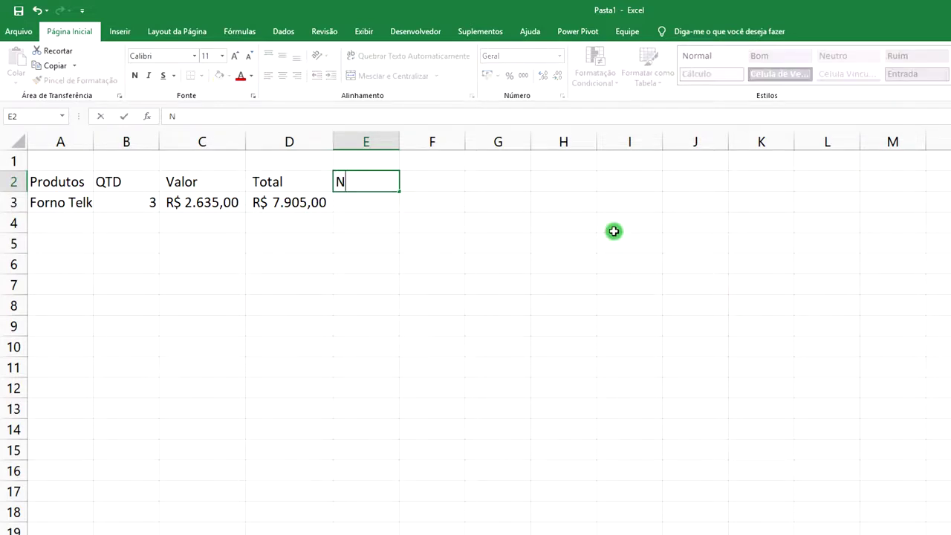
{"action": "type", "text": "º"}
{"action": "type", "text": " Parcelas"}
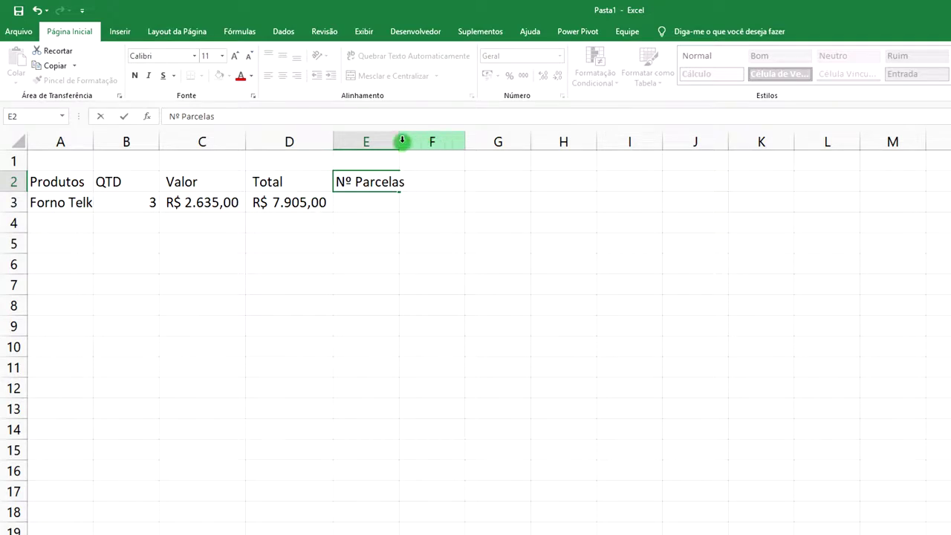
{"action": "double_click", "coordinate": [398, 139]}
{"action": "left_click", "coordinate": [446, 180]}
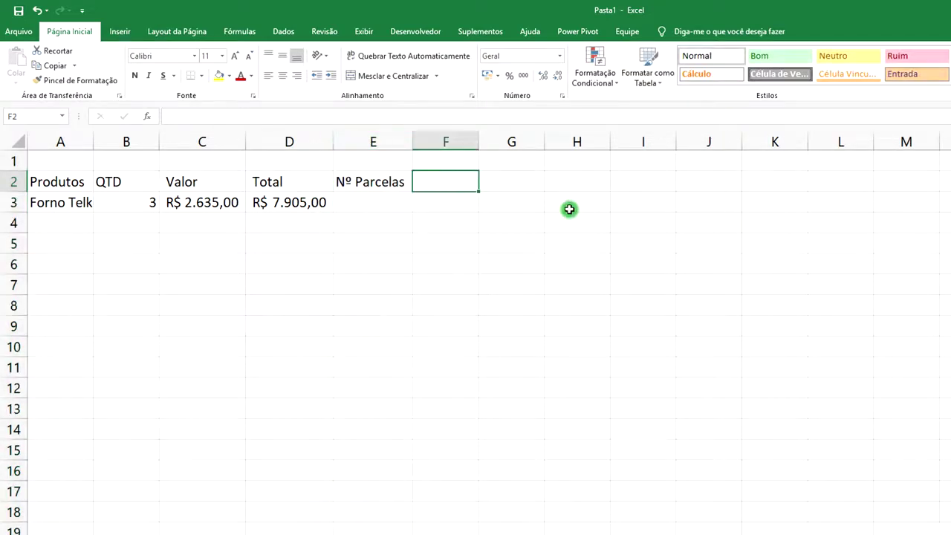
{"action": "type", "text": "Varlo"}
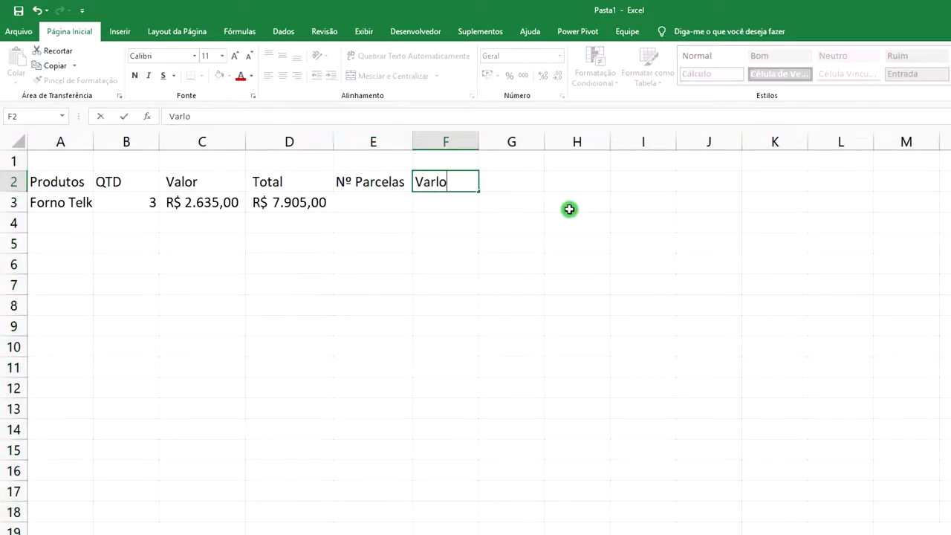
{"action": "type", "text": "or Parcelas"}
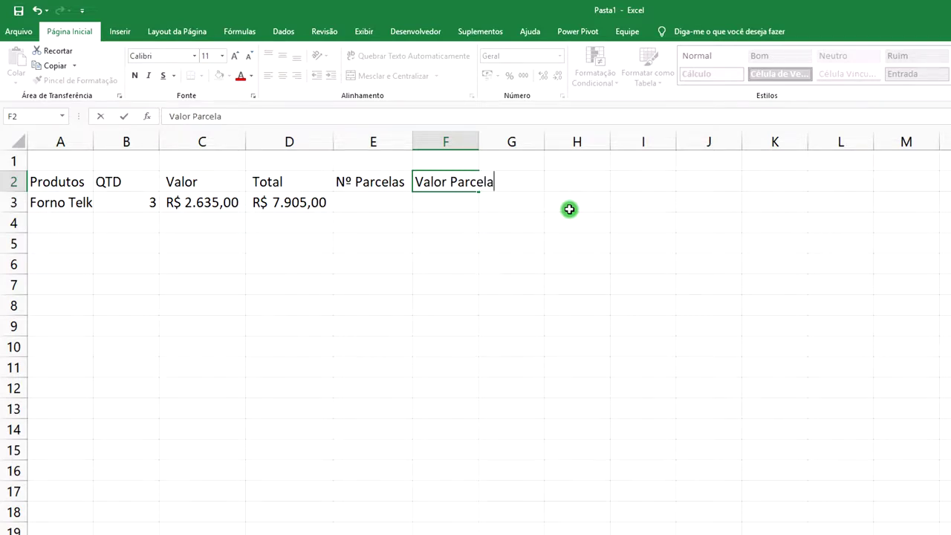
{"action": "left_click", "coordinate": [475, 139]}
{"action": "double_click", "coordinate": [478, 139]}
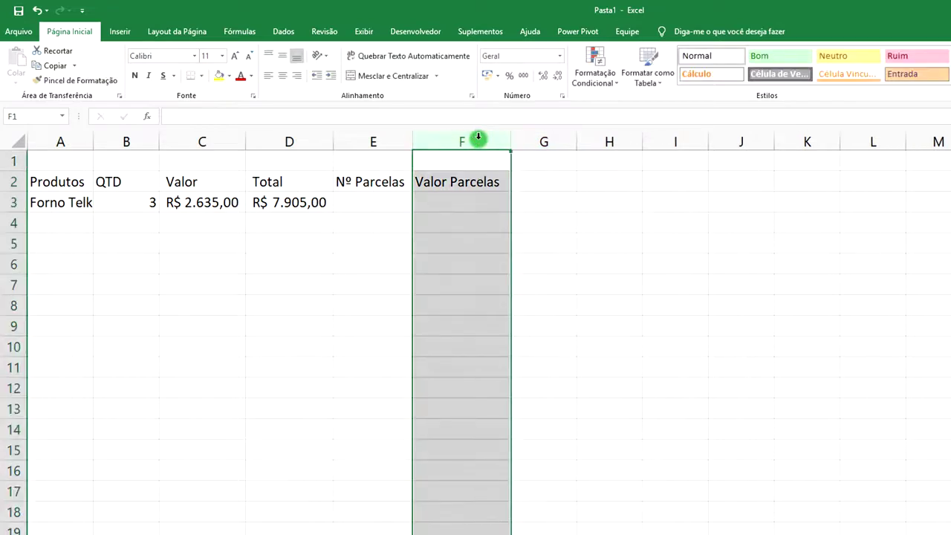
{"action": "left_click", "coordinate": [376, 203]}
{"action": "left_click", "coordinate": [490, 201]}
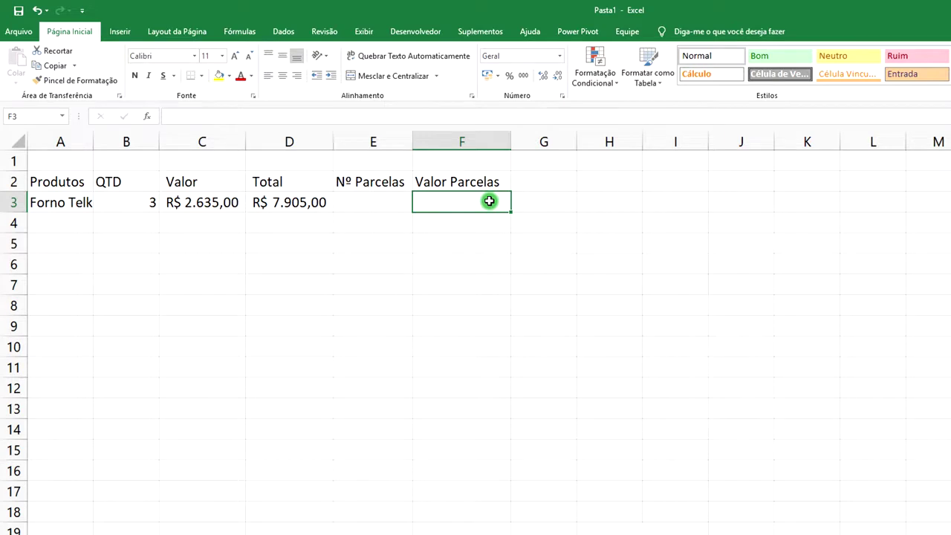
{"action": "type", "text": "="}
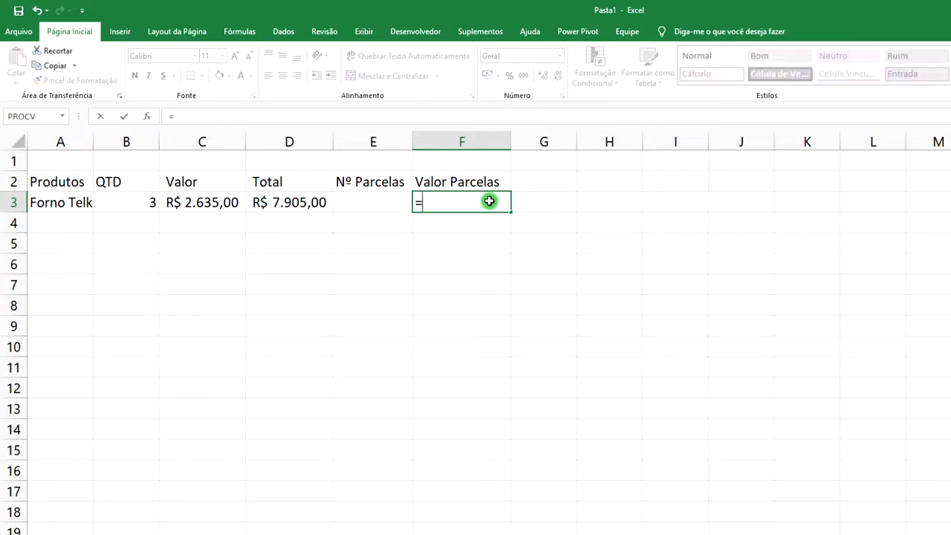
Enter the installment formula =D3/E3 in F3
{"action": "left_click", "coordinate": [303, 202]}
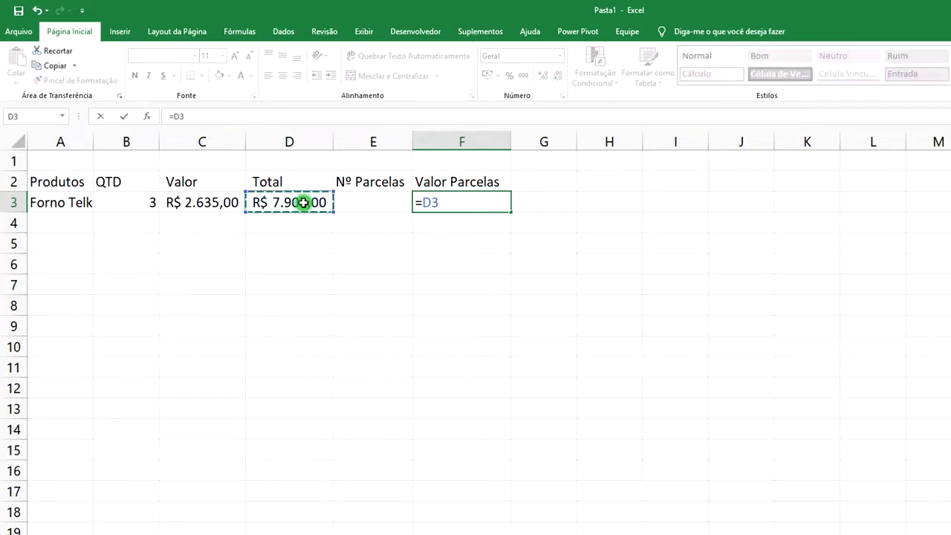
{"action": "type", "text": "/"}
{"action": "left_click", "coordinate": [366, 202]}
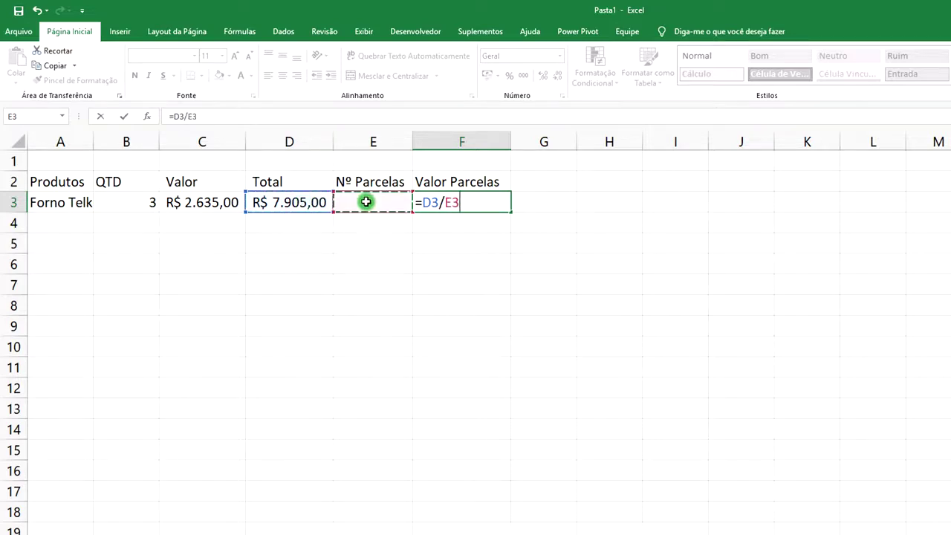
{"action": "key", "text": "Return"}
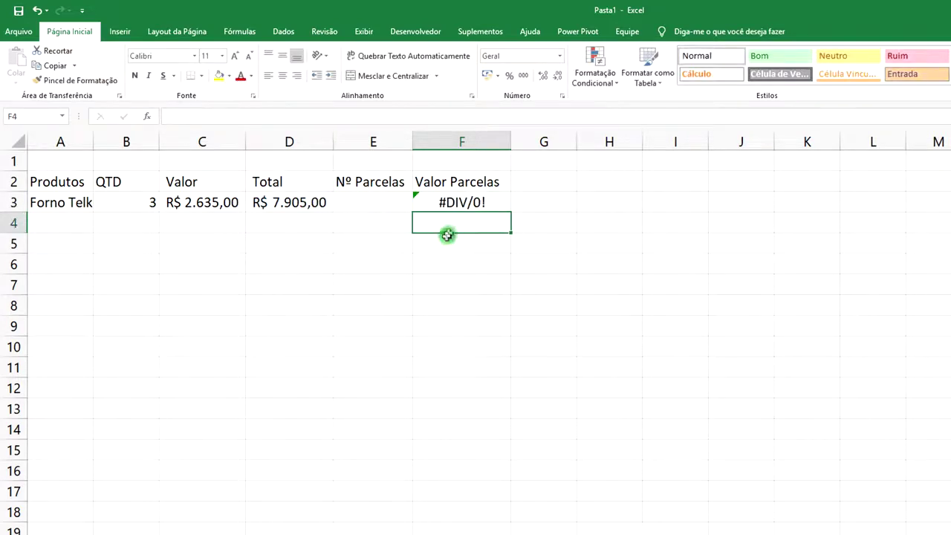
Enter 6 installments in E3 and format column F as Contábil, showing R$ 1.317,50
{"action": "left_click", "coordinate": [379, 202]}
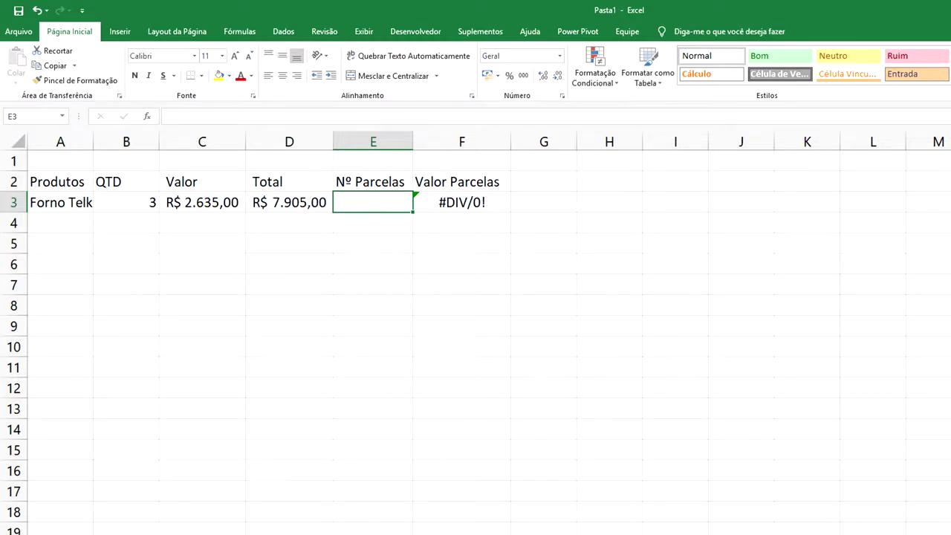
{"action": "type", "text": "6"}
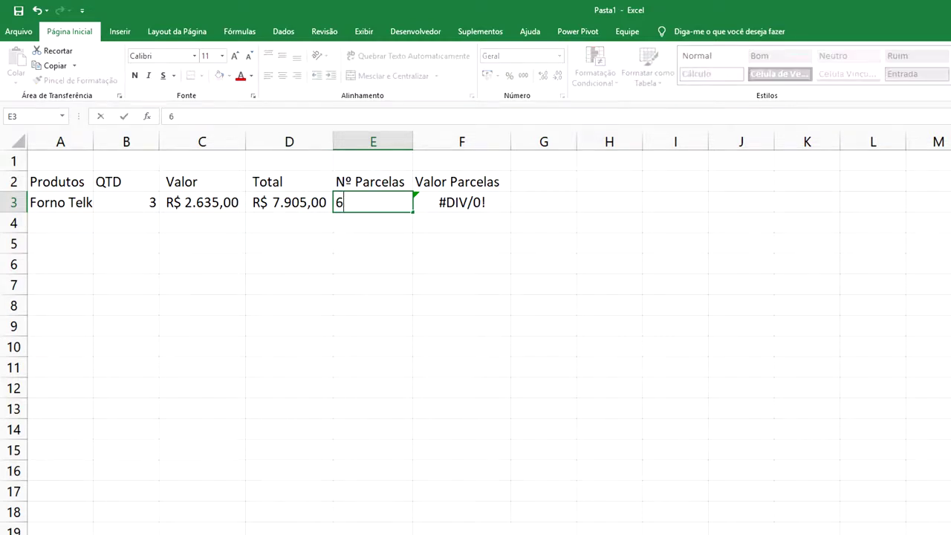
{"action": "key", "text": "Return"}
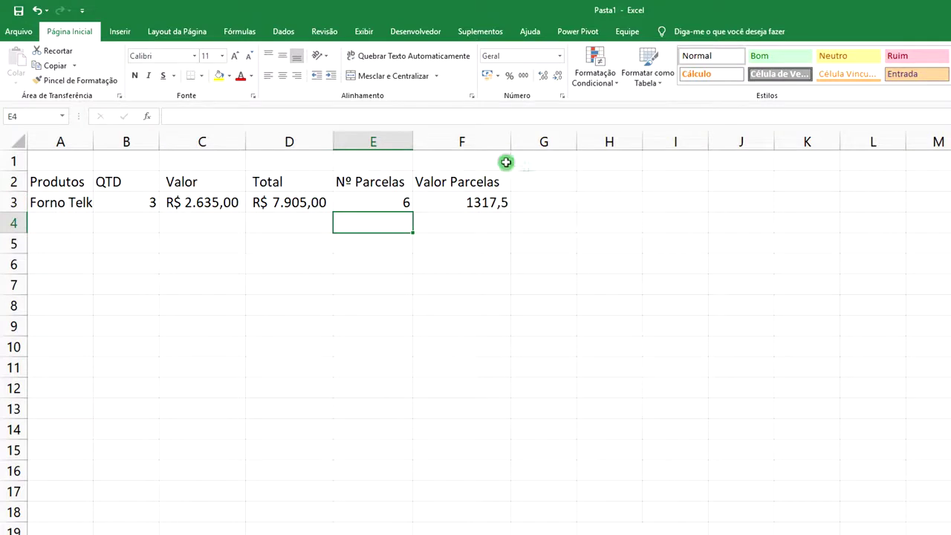
{"action": "left_click", "coordinate": [475, 141]}
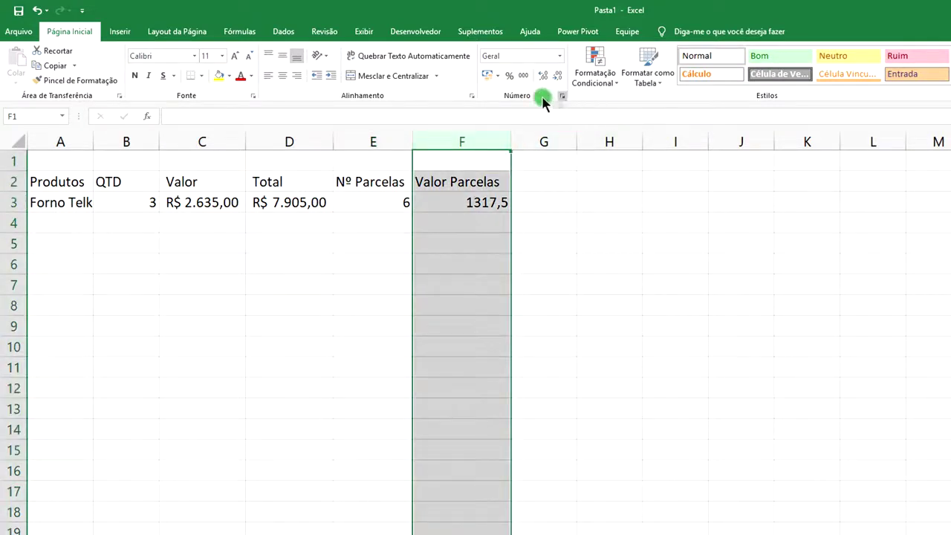
{"action": "left_click", "coordinate": [488, 76]}
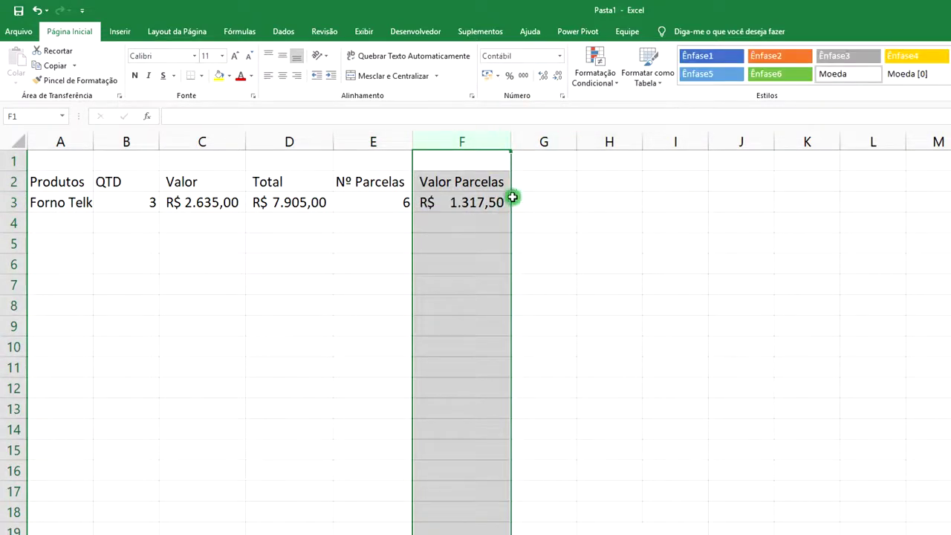
{"action": "left_click", "coordinate": [394, 209]}
{"action": "left_click", "coordinate": [446, 213]}
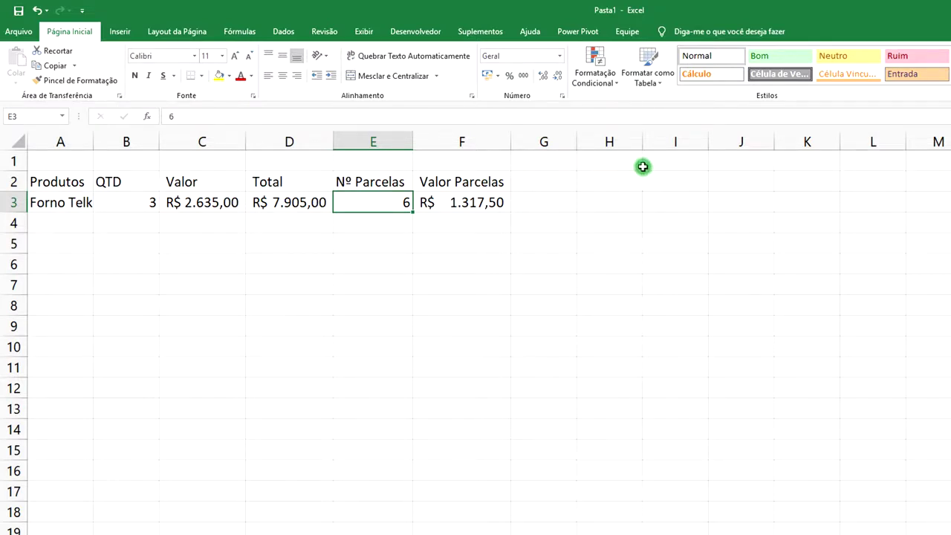
Enter the 10% interest rate in cell K1
{"action": "left_click", "coordinate": [618, 162]}
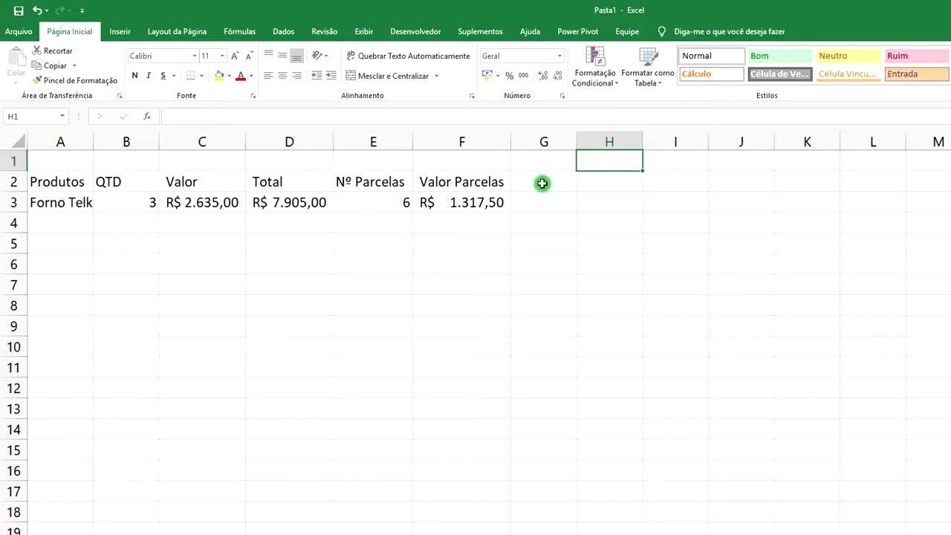
{"action": "left_click", "coordinate": [543, 183]}
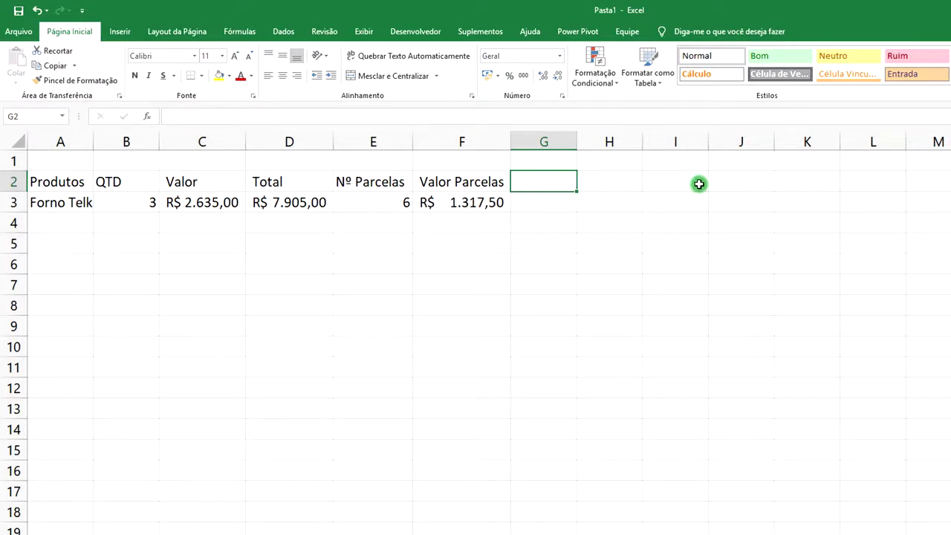
{"action": "left_click", "coordinate": [802, 159]}
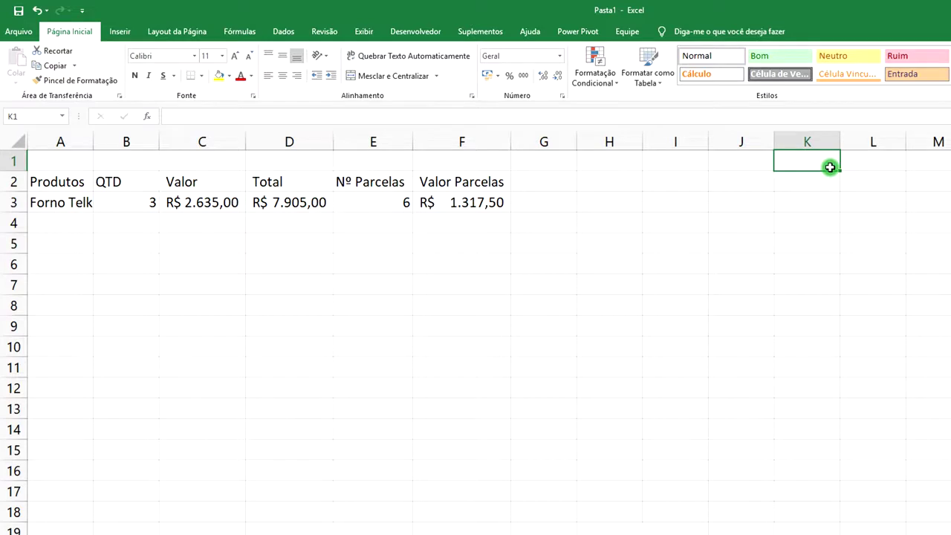
{"action": "type", "text": "10"}
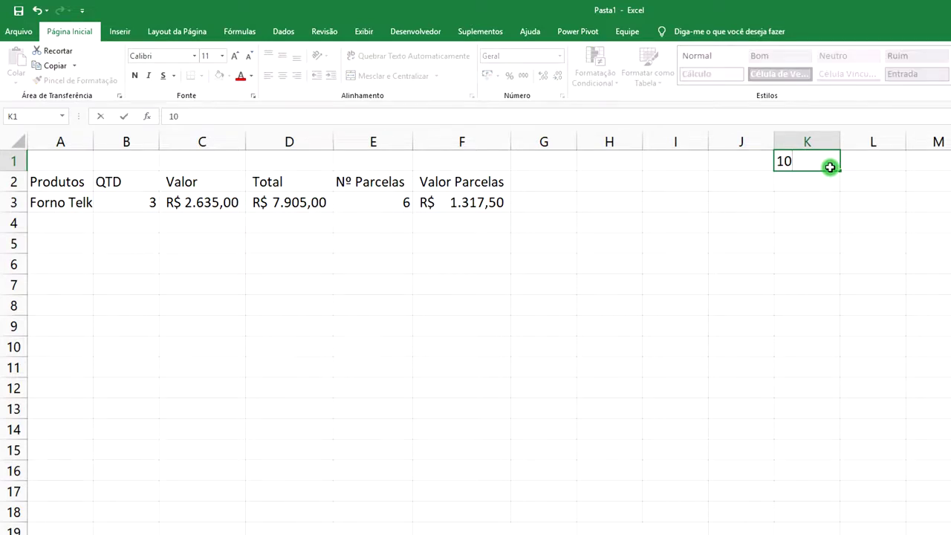
{"action": "left_click", "coordinate": [718, 221]}
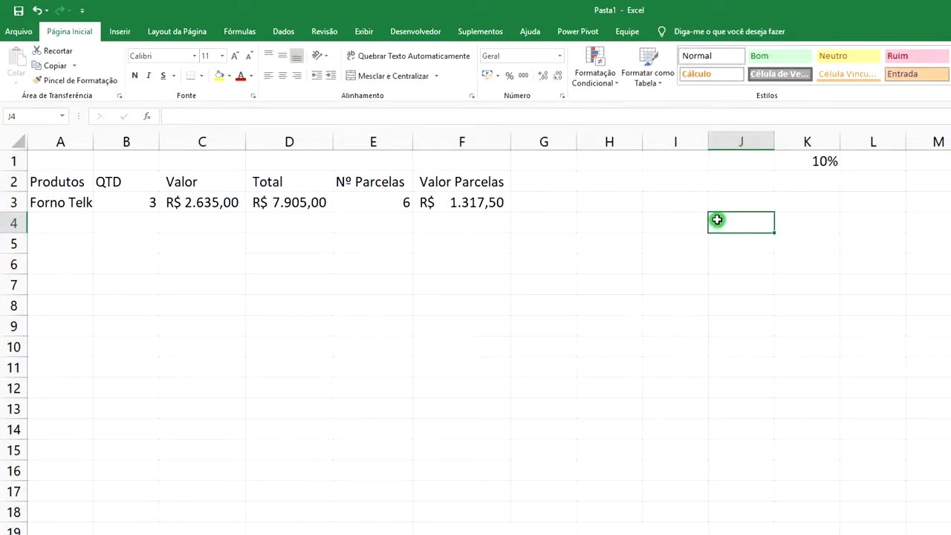
{"action": "left_click", "coordinate": [528, 182]}
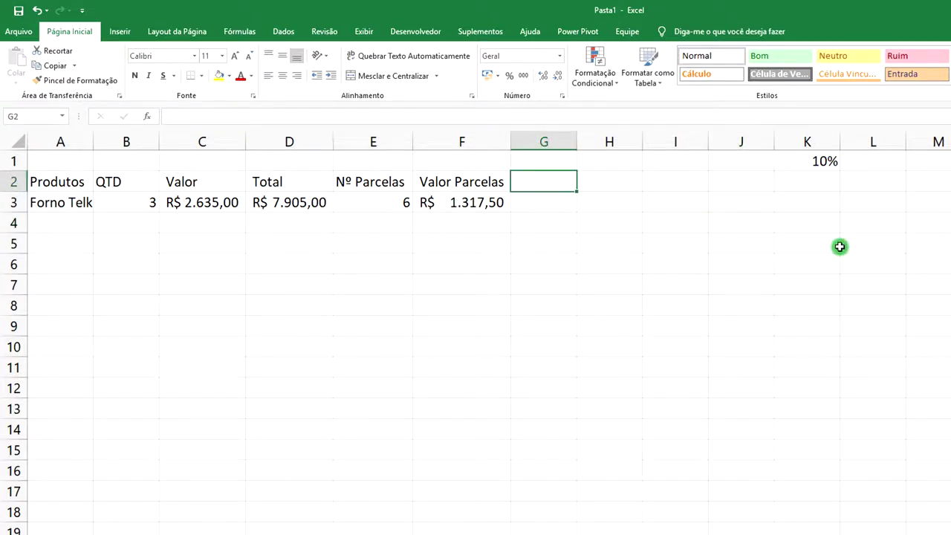
Head G2 'Parcela com Juros', autofit column G, and begin a formula in G3
{"action": "type", "text": "T"}
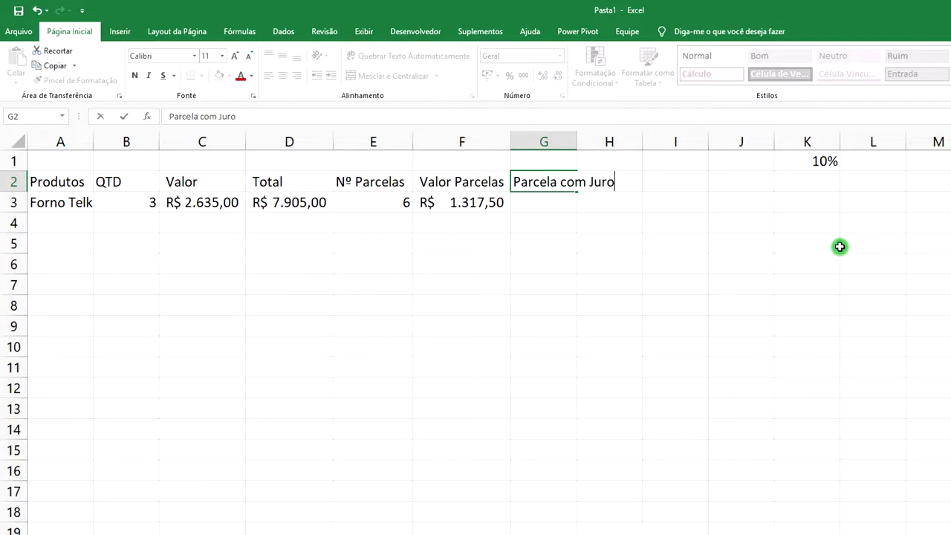
{"action": "double_click", "coordinate": [577, 141]}
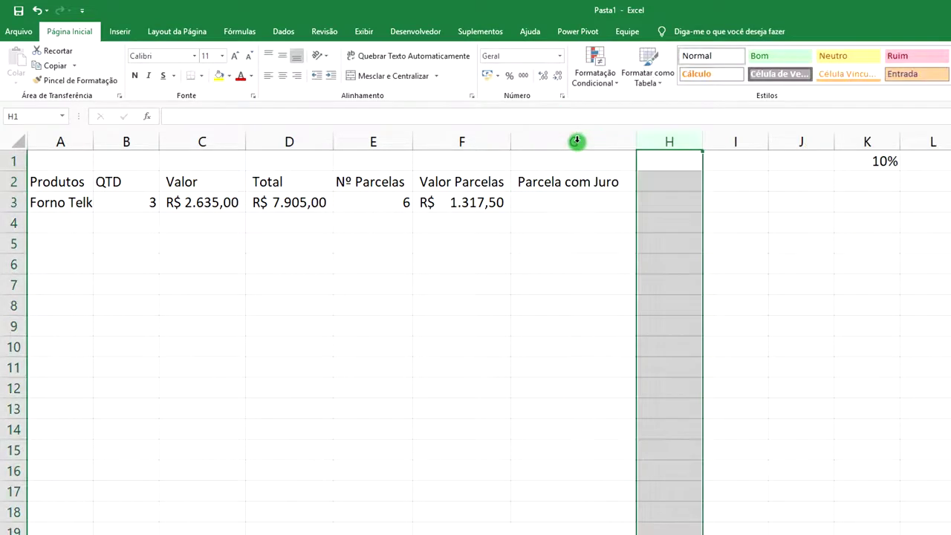
{"action": "left_click", "coordinate": [609, 207]}
{"action": "double_click", "coordinate": [623, 184]}
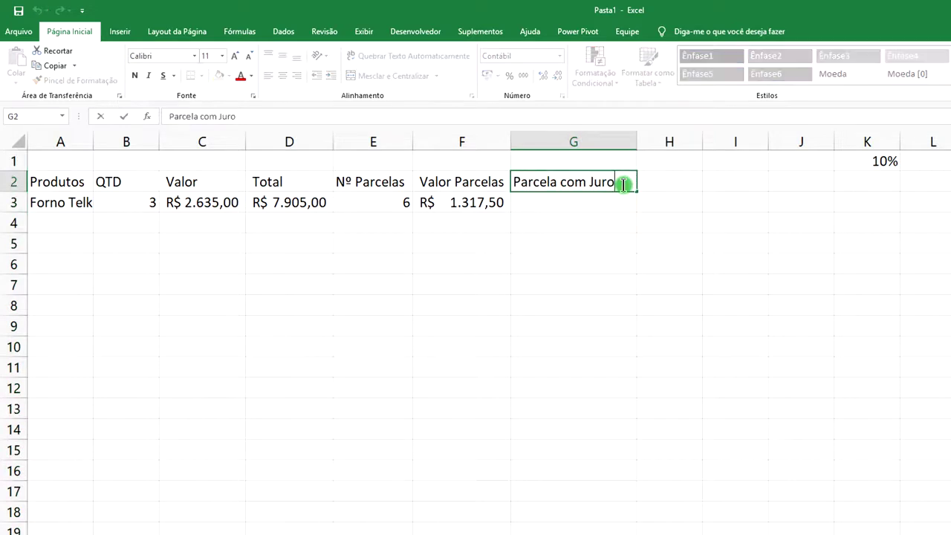
{"action": "left_click", "coordinate": [565, 202]}
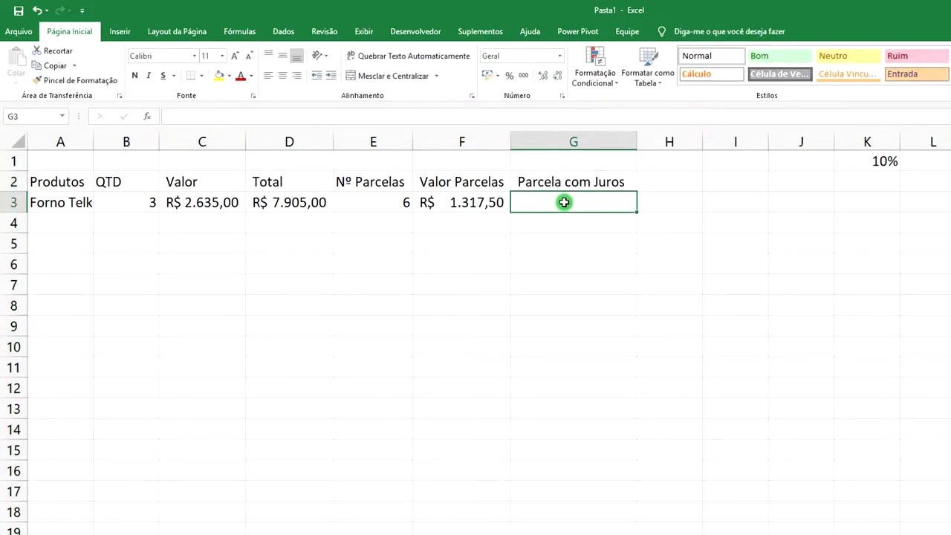
{"action": "type", "text": "=("}
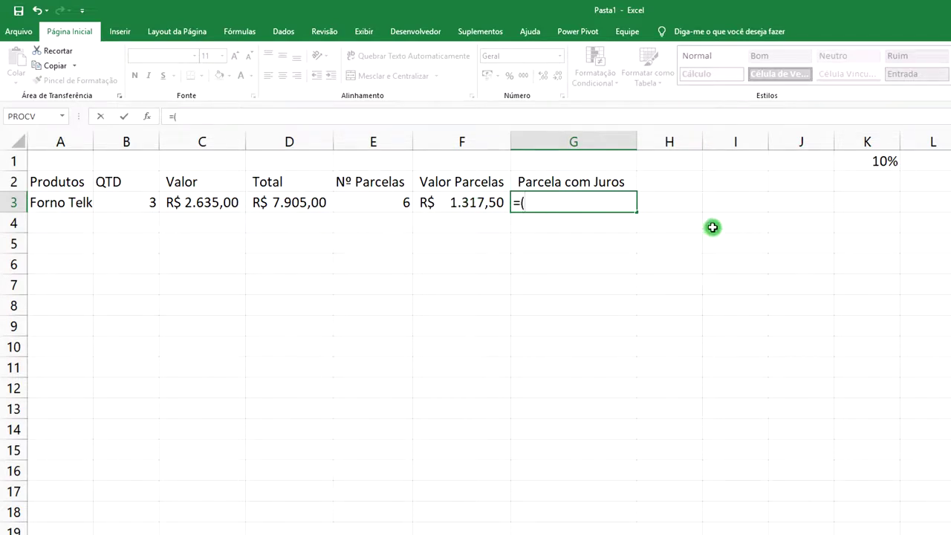
Complete =(F3*K1)+F3 in G3, giving the installment with 10% interest, R$ 1.449,25
{"action": "left_click", "coordinate": [476, 202]}
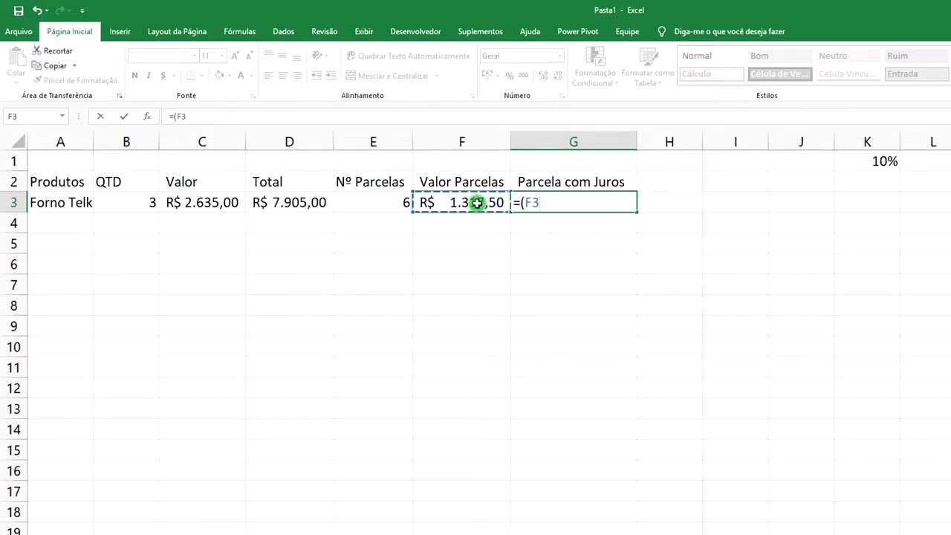
{"action": "type", "text": "*"}
{"action": "left_click", "coordinate": [889, 161]}
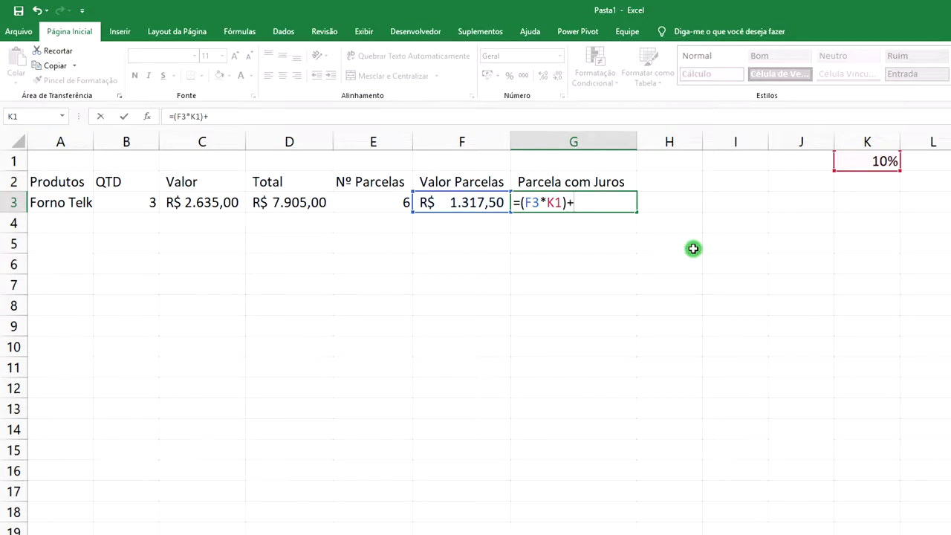
{"action": "left_click", "coordinate": [482, 204]}
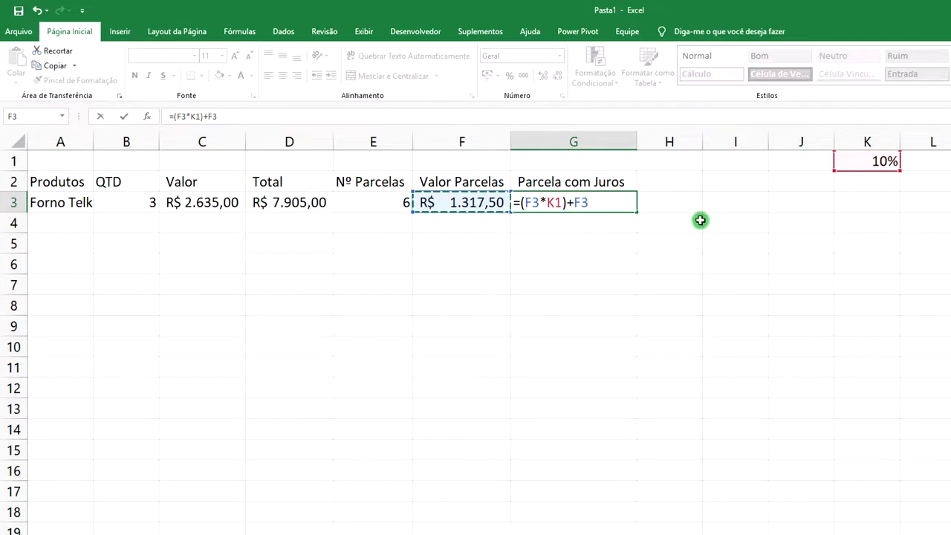
{"action": "key", "text": "Return"}
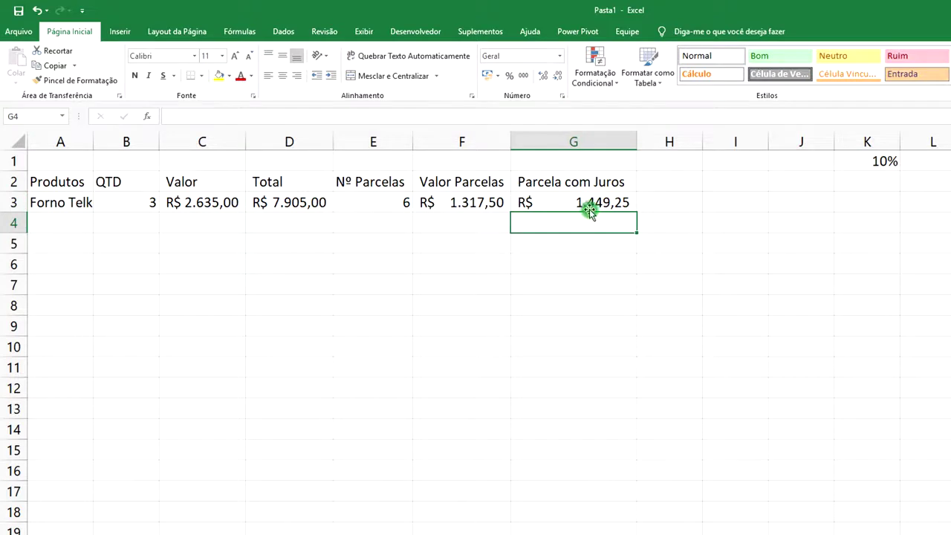
{"action": "left_click", "coordinate": [584, 202]}
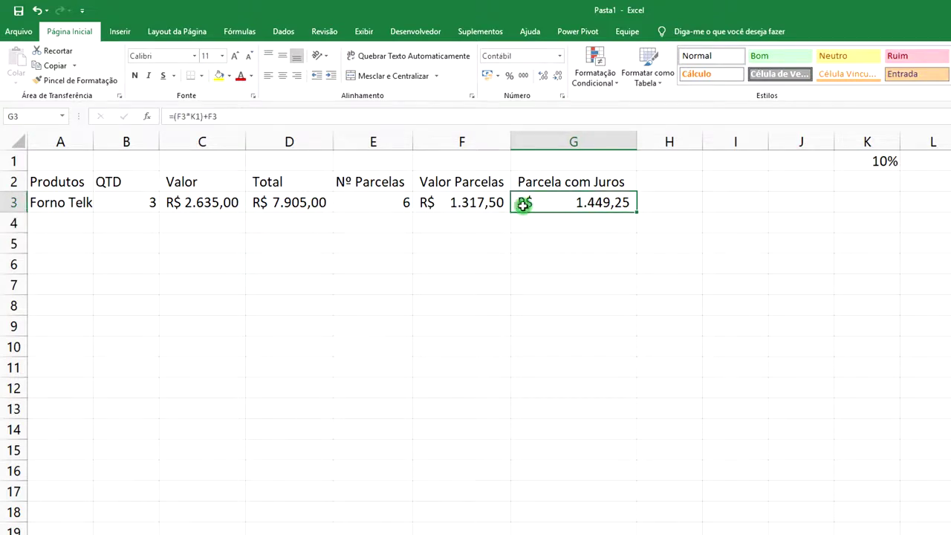
{"action": "left_click", "coordinate": [480, 202]}
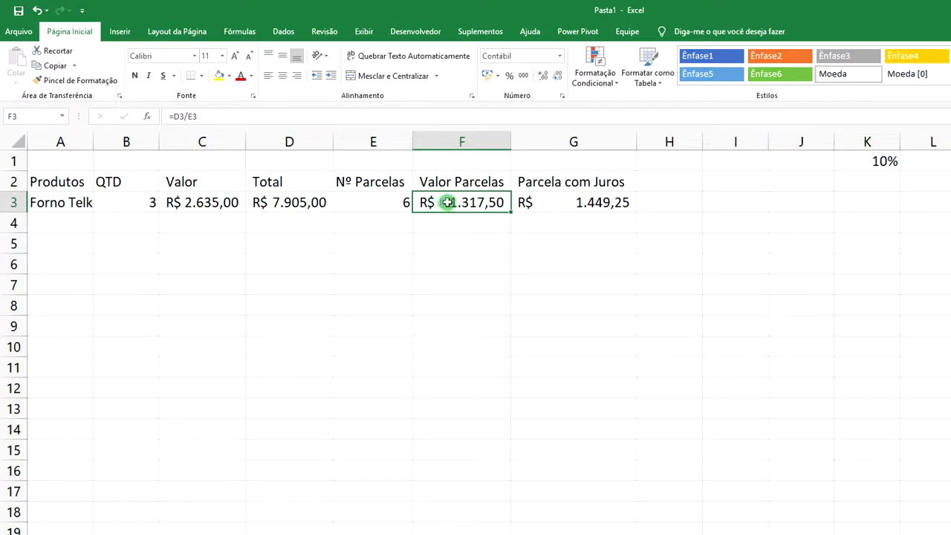
{"action": "left_click", "coordinate": [600, 202]}
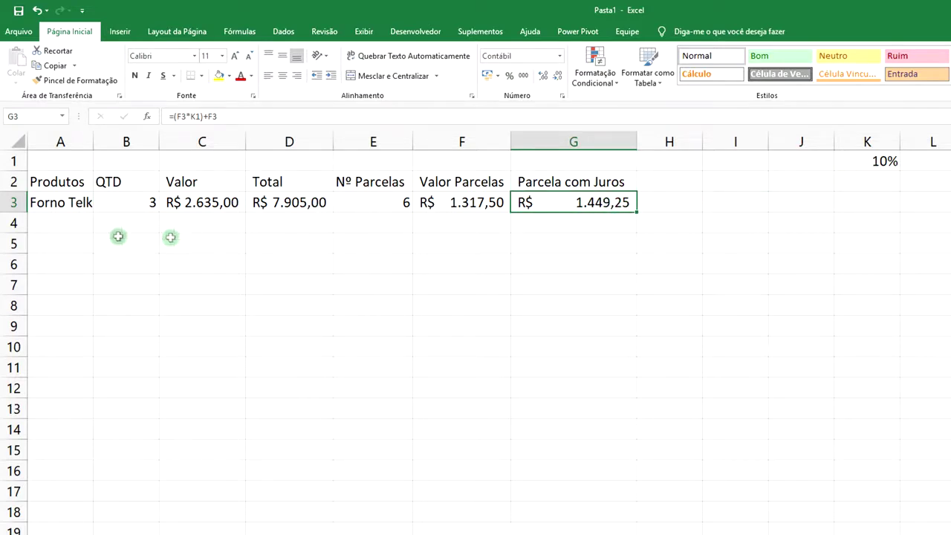
Enter Batedeira Telk in A4, autofit column A, and enter quantity 2 in B4
{"action": "left_click", "coordinate": [74, 222]}
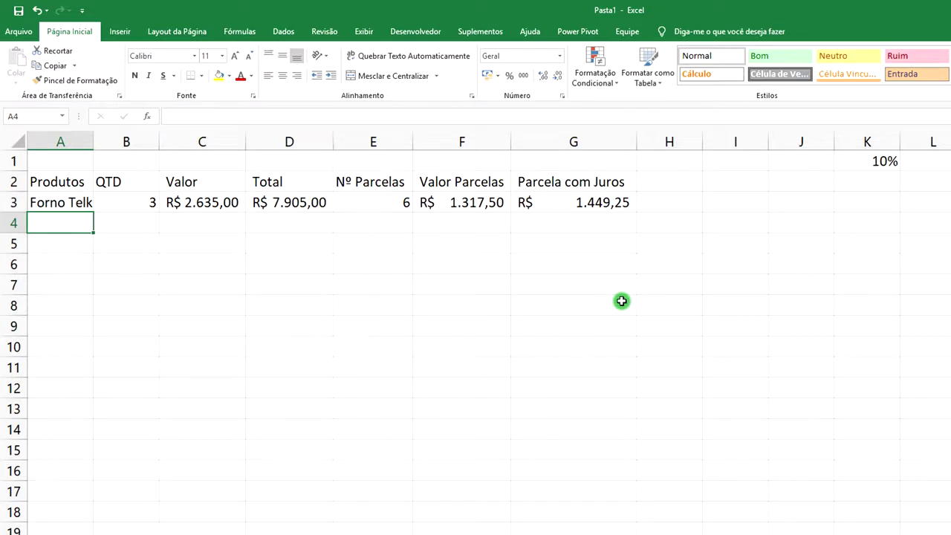
{"action": "type", "text": "Batedeira Telk"}
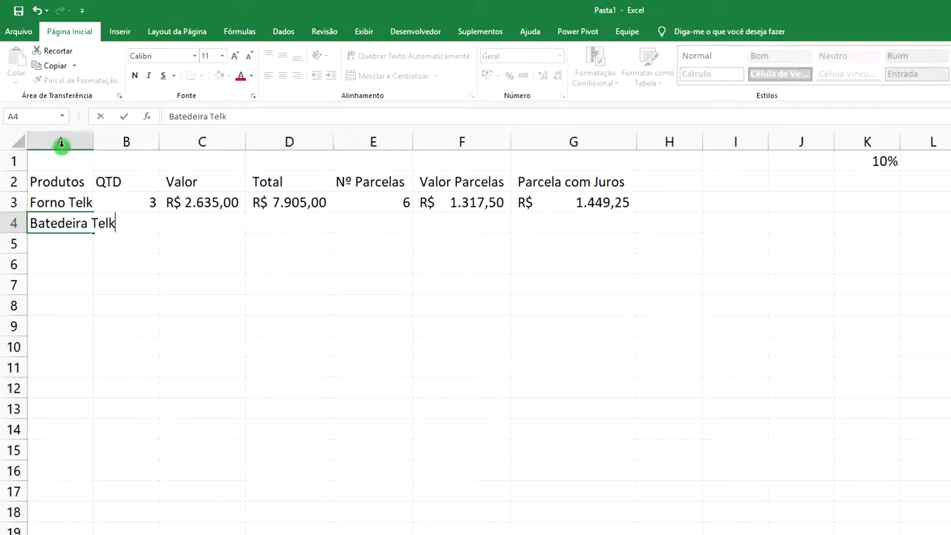
{"action": "left_click_drag", "start_coordinate": [62, 142], "coordinate": [98, 141]}
{"action": "left_click", "coordinate": [89, 142]}
{"action": "double_click", "coordinate": [94, 141]}
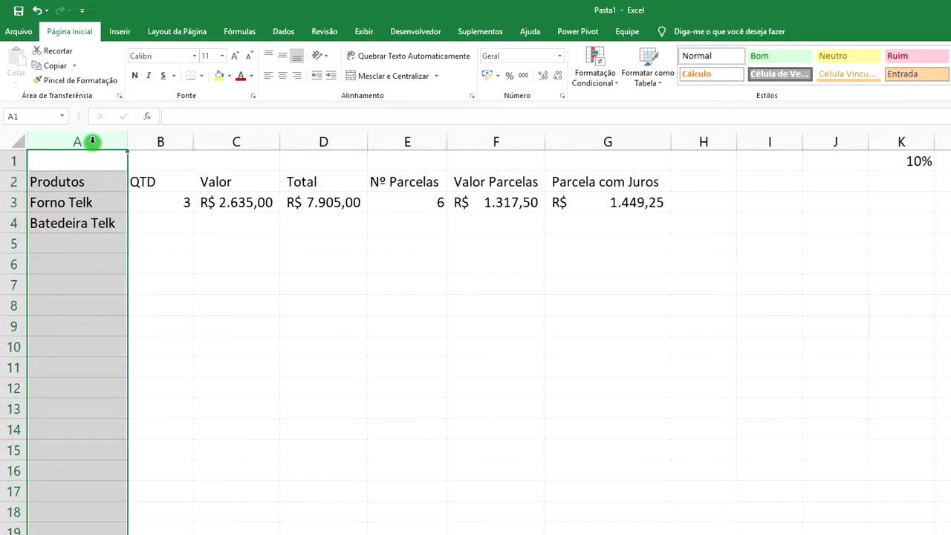
{"action": "left_click", "coordinate": [168, 224]}
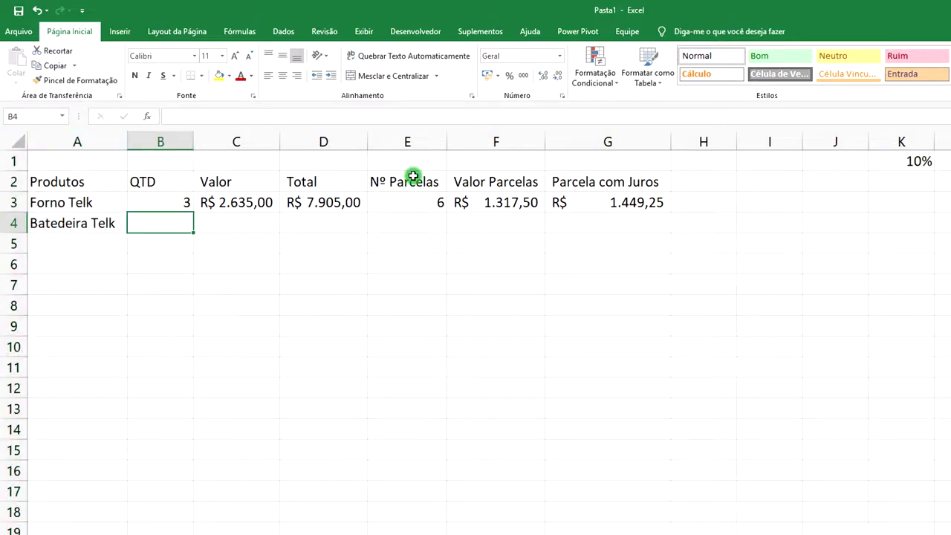
{"action": "type", "text": "2"}
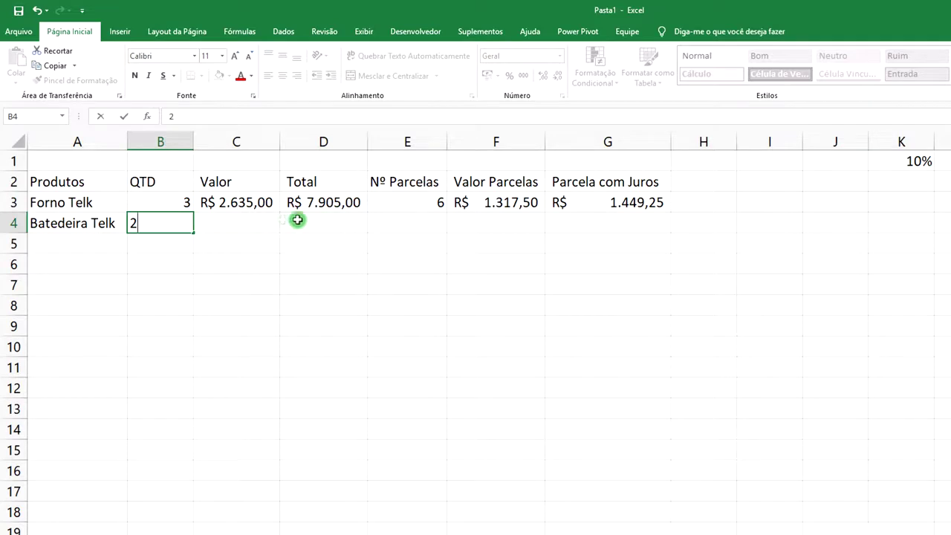
{"action": "left_click", "coordinate": [342, 199]}
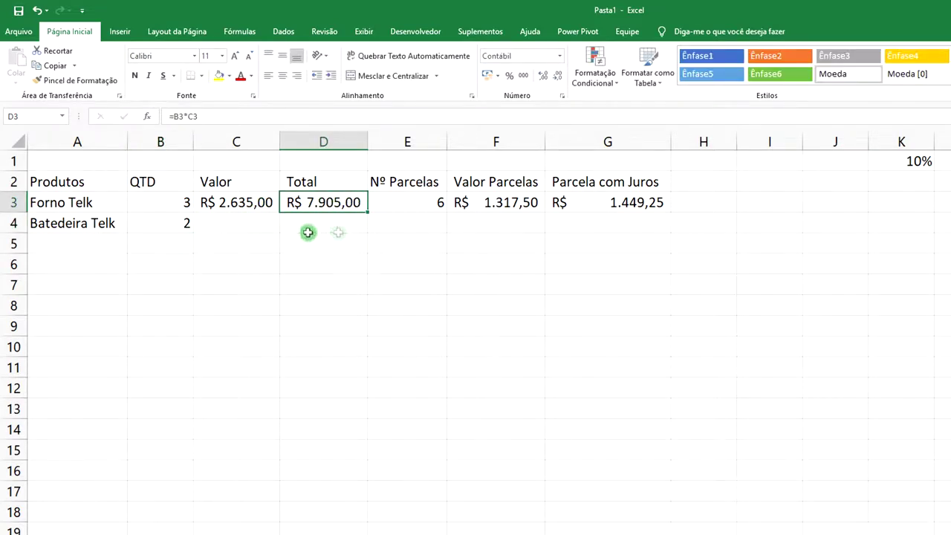
Fill the D3, F3 and G3 formulas (Total, Valor Parcelas, Parcela com Juros) down to row 9
{"action": "left_click_drag", "start_coordinate": [368, 212], "coordinate": [367, 342]}
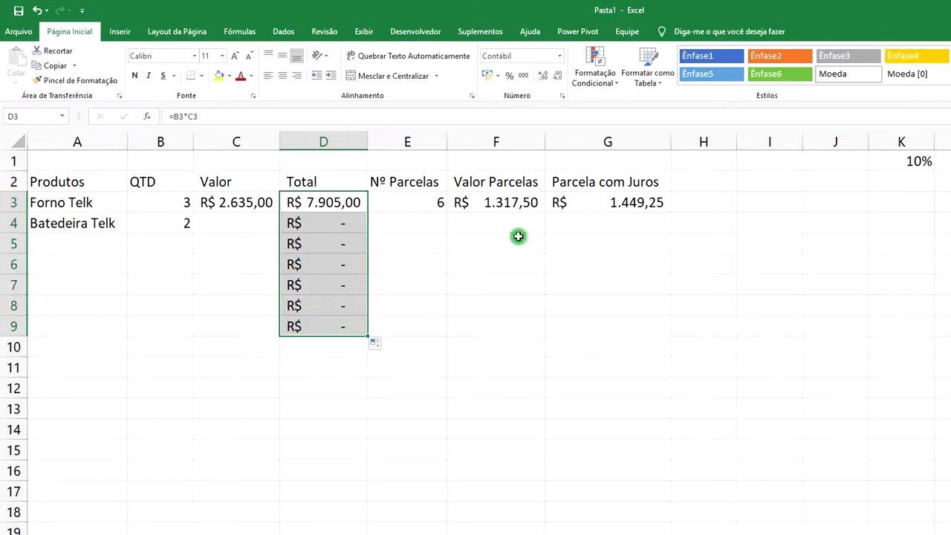
{"action": "left_click", "coordinate": [530, 204]}
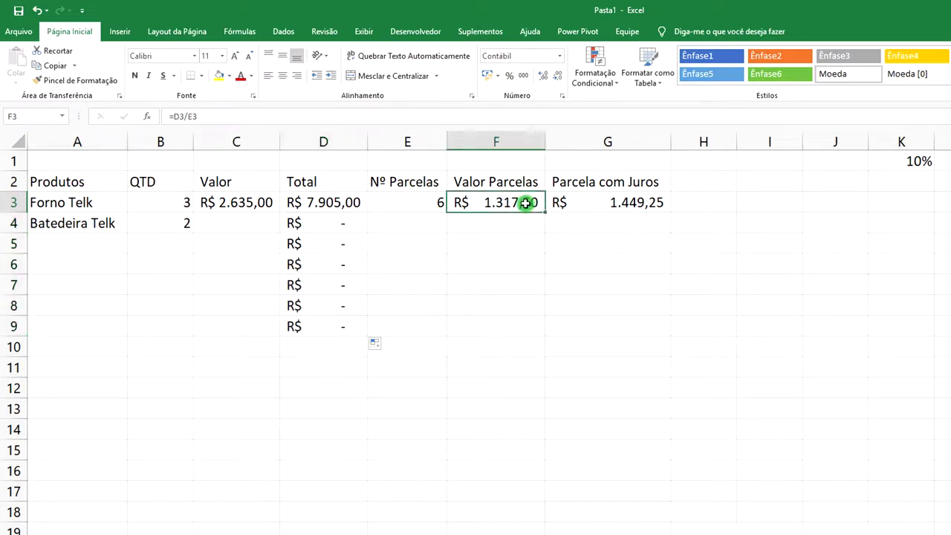
{"action": "left_click_drag", "start_coordinate": [546, 214], "coordinate": [543, 330]}
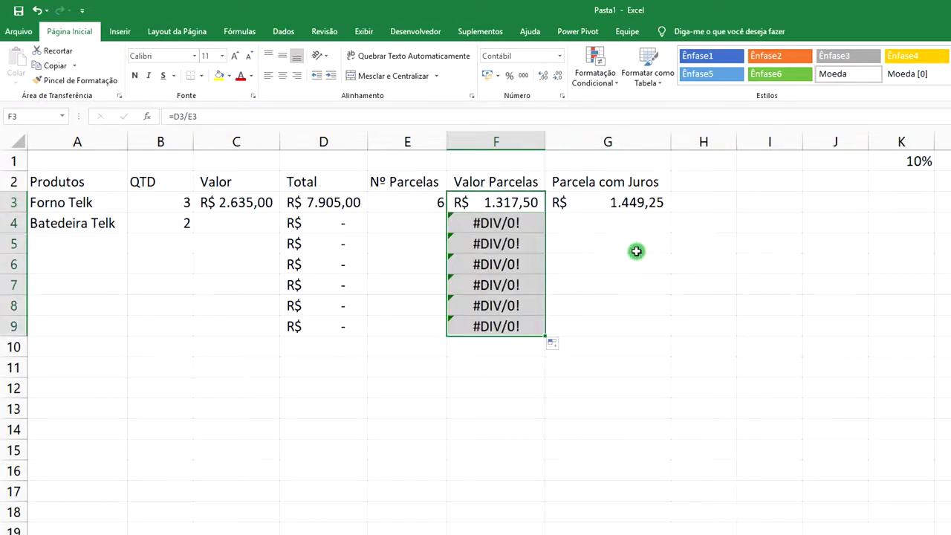
{"action": "left_click", "coordinate": [642, 206]}
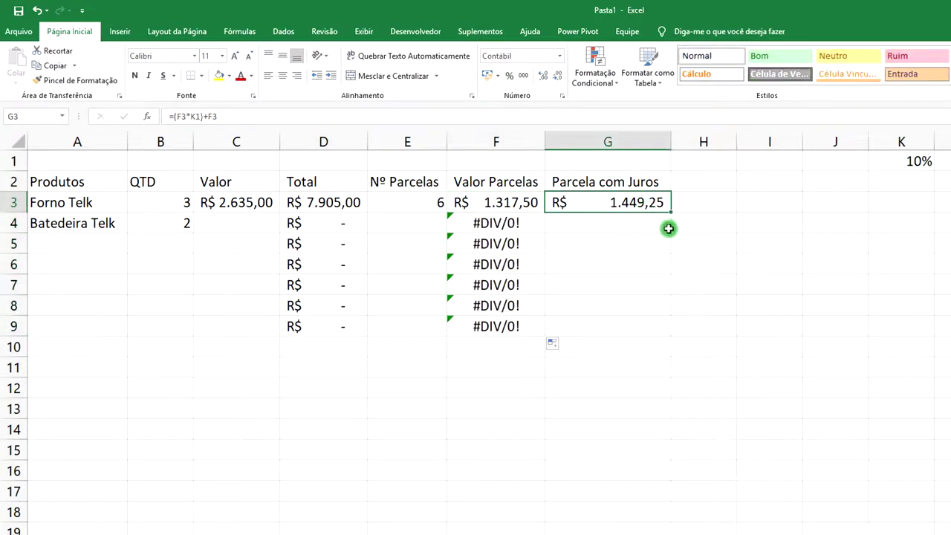
{"action": "left_click_drag", "start_coordinate": [673, 211], "coordinate": [677, 325]}
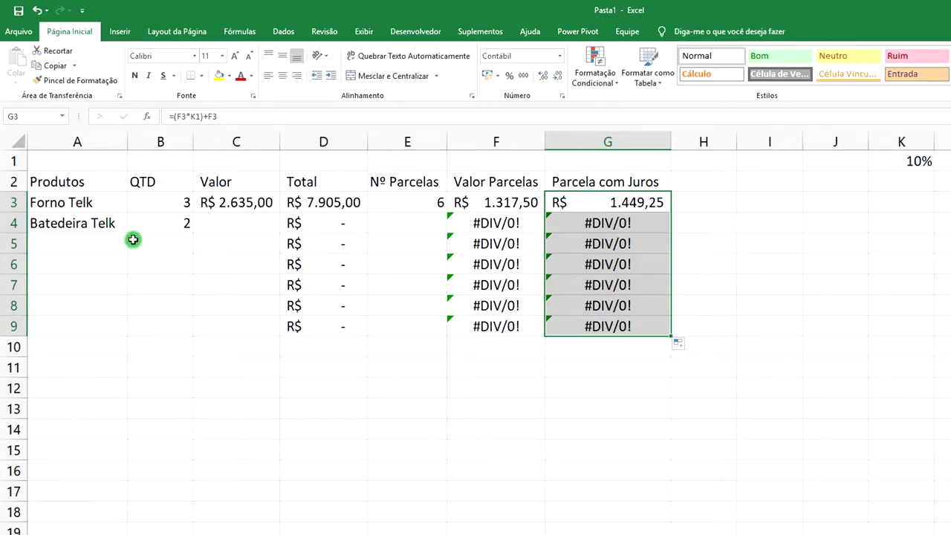
{"action": "left_click", "coordinate": [239, 226]}
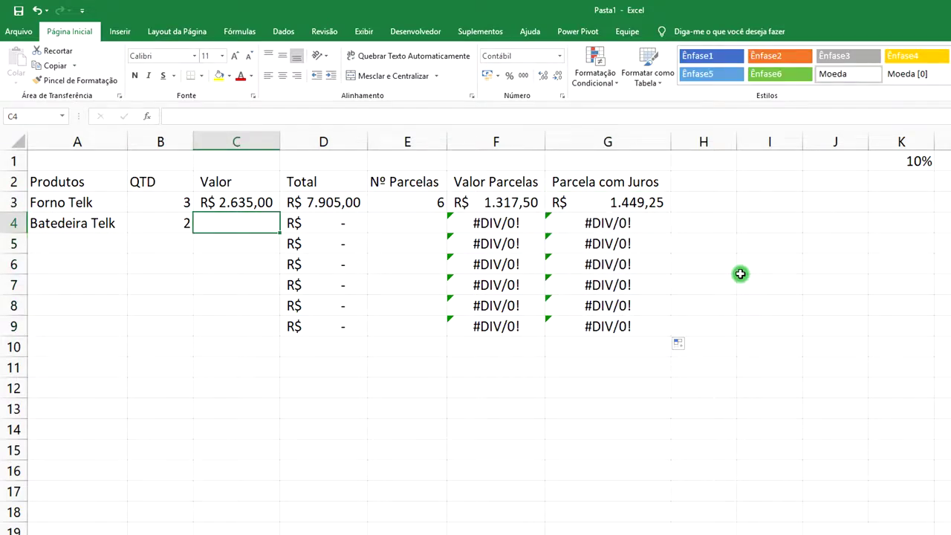
Price Batedeira Telk at 95,80 with 3 installments, then check the F4 and G3 formulas
{"action": "type", "text": "95,80"}
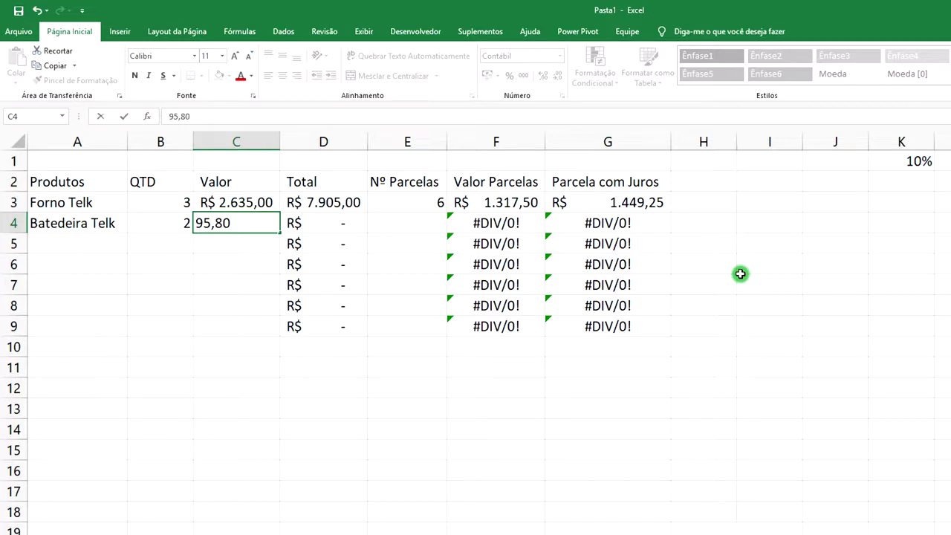
{"action": "key", "text": "Return"}
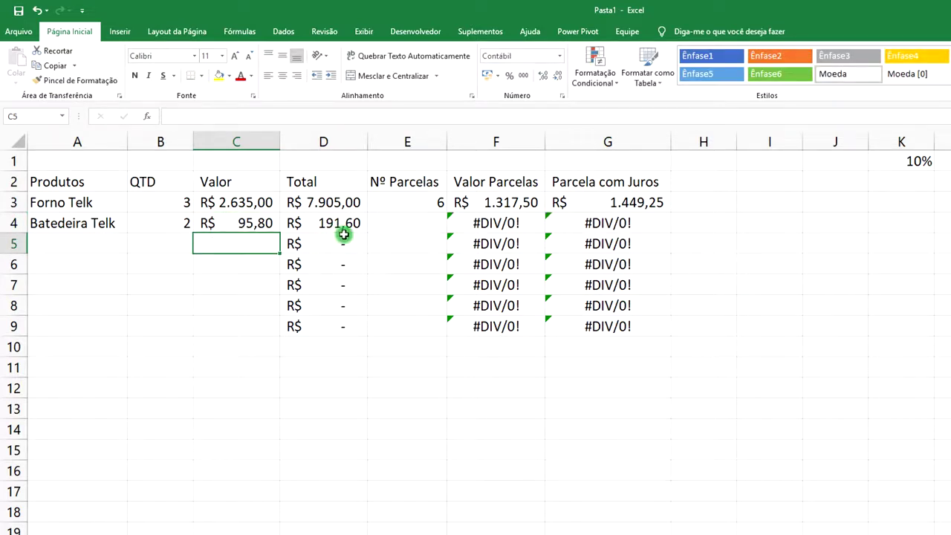
{"action": "left_click", "coordinate": [417, 222]}
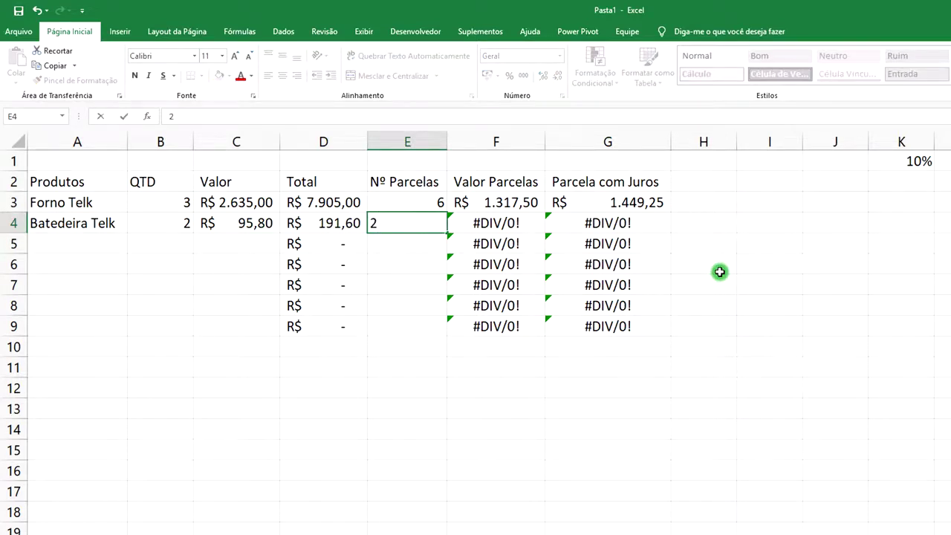
{"action": "key", "text": "Return"}
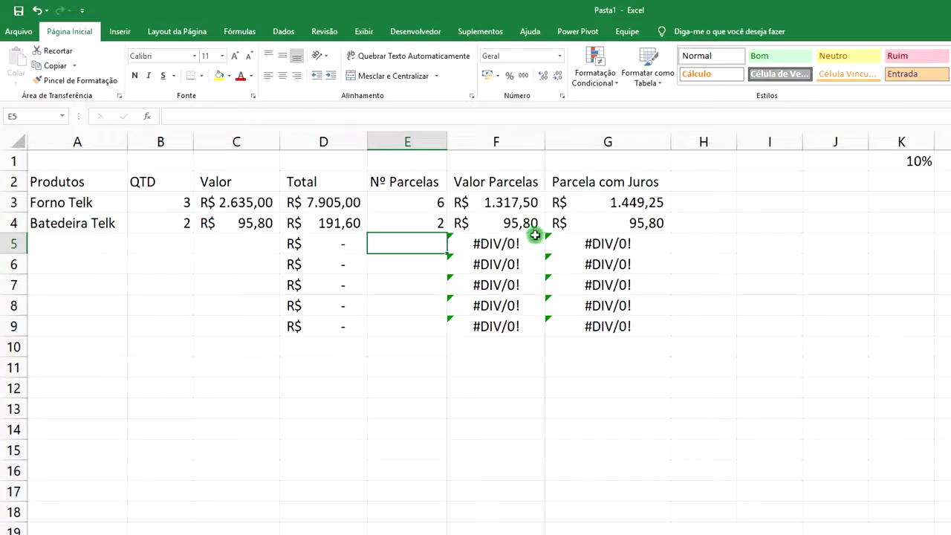
{"action": "left_click", "coordinate": [433, 224]}
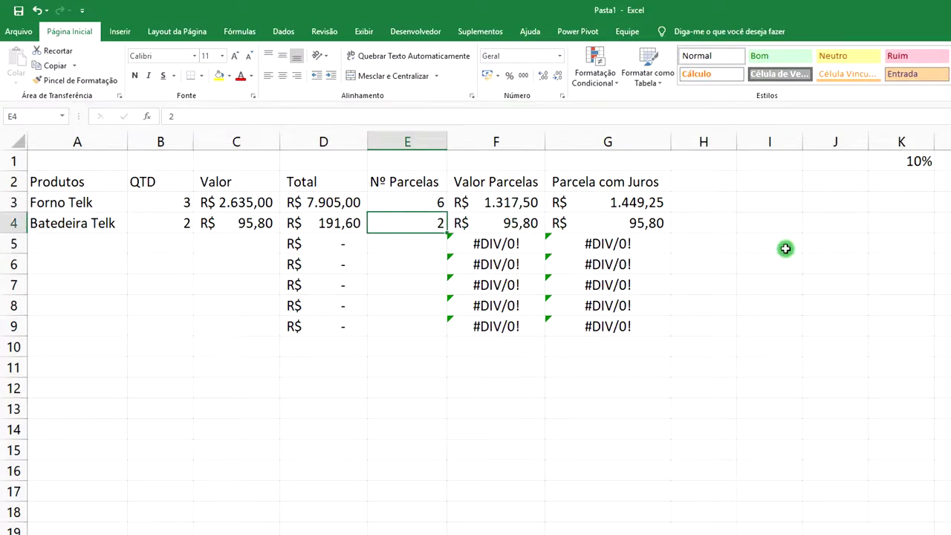
{"action": "type", "text": "3"}
{"action": "key", "text": "Return"}
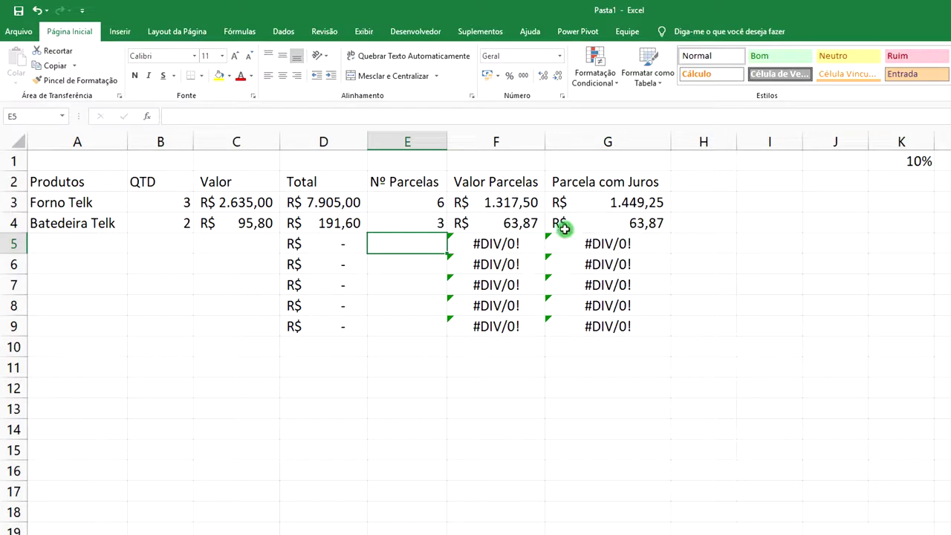
{"action": "left_click", "coordinate": [511, 225]}
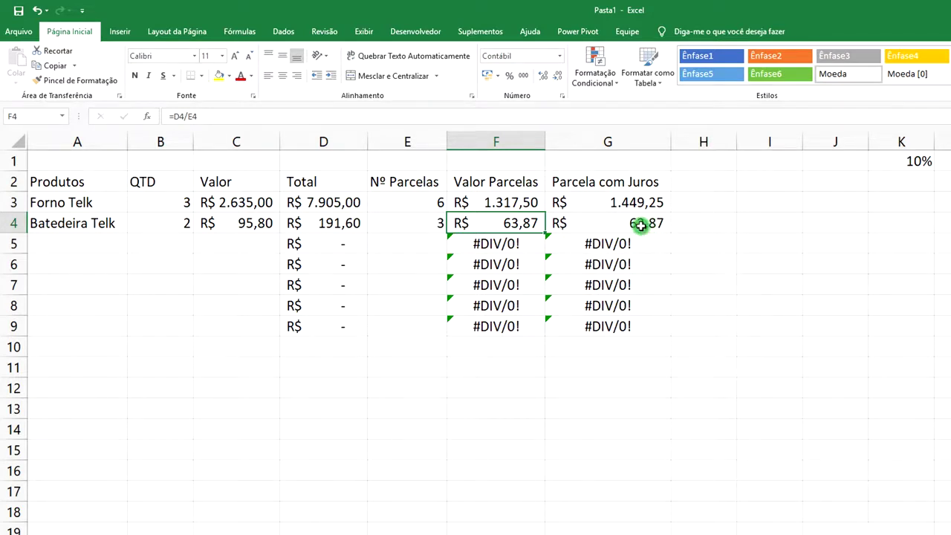
{"action": "left_click", "coordinate": [644, 209]}
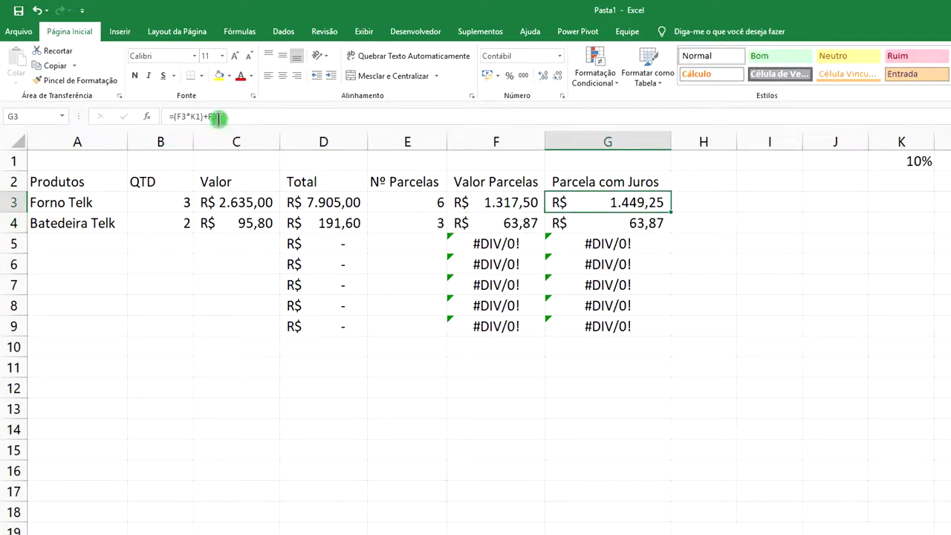
Compare G4 with G3, then delete the copied interest formulas in G4:G9
{"action": "left_click", "coordinate": [637, 228]}
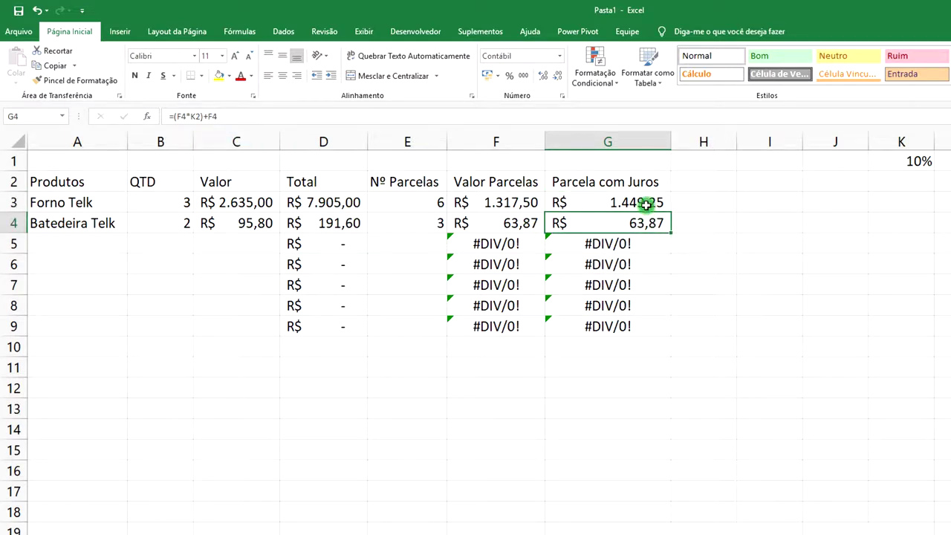
{"action": "left_click", "coordinate": [647, 208]}
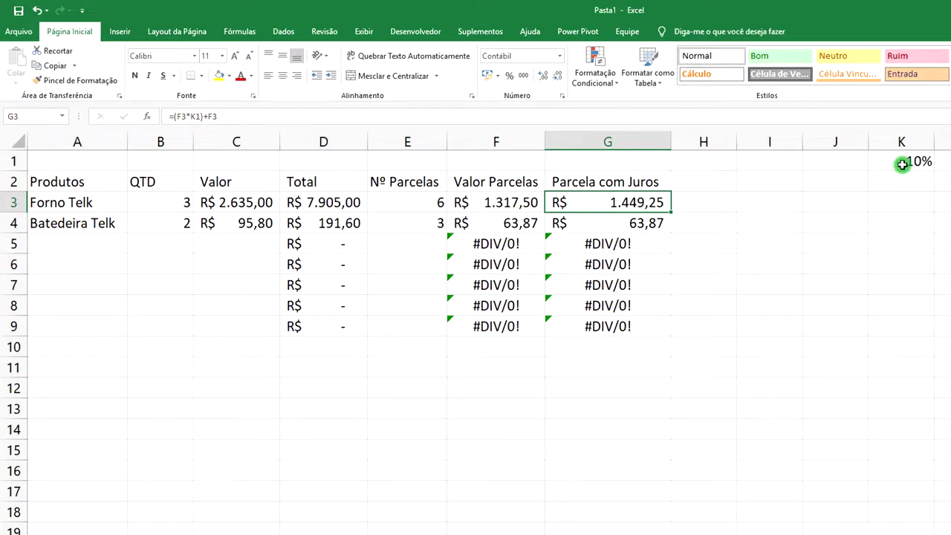
{"action": "left_click", "coordinate": [639, 225]}
{"action": "left_click_drag", "start_coordinate": [639, 223], "coordinate": [636, 331]}
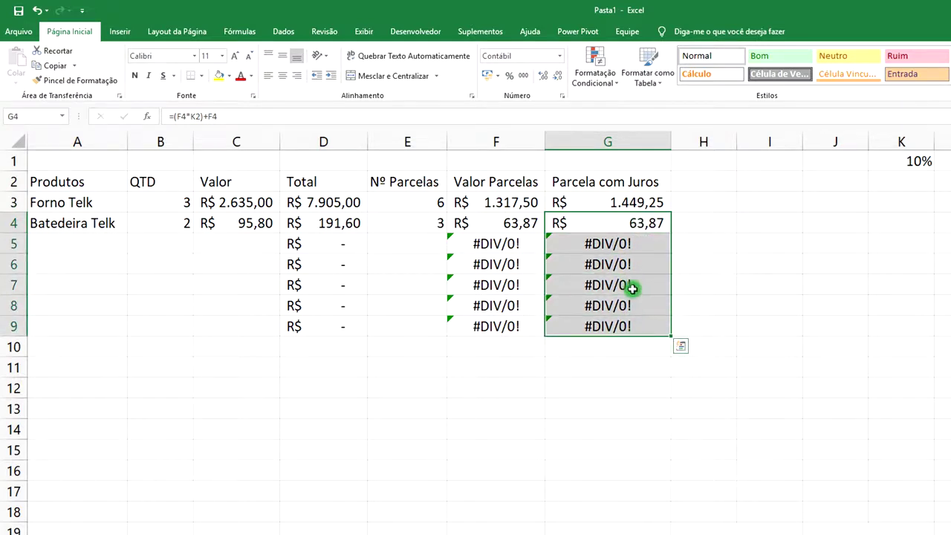
{"action": "key", "text": "Delete"}
{"action": "left_click", "coordinate": [637, 203]}
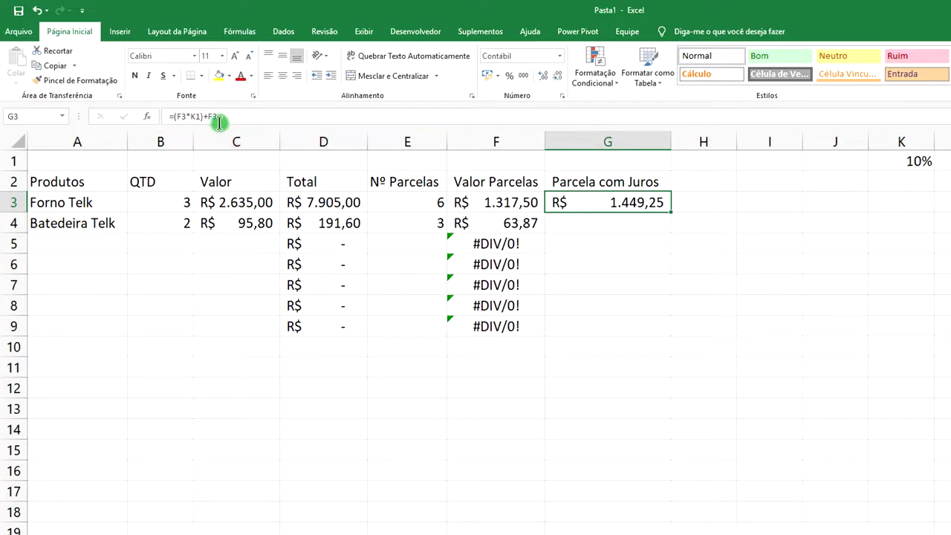
{"action": "left_click", "coordinate": [779, 221]}
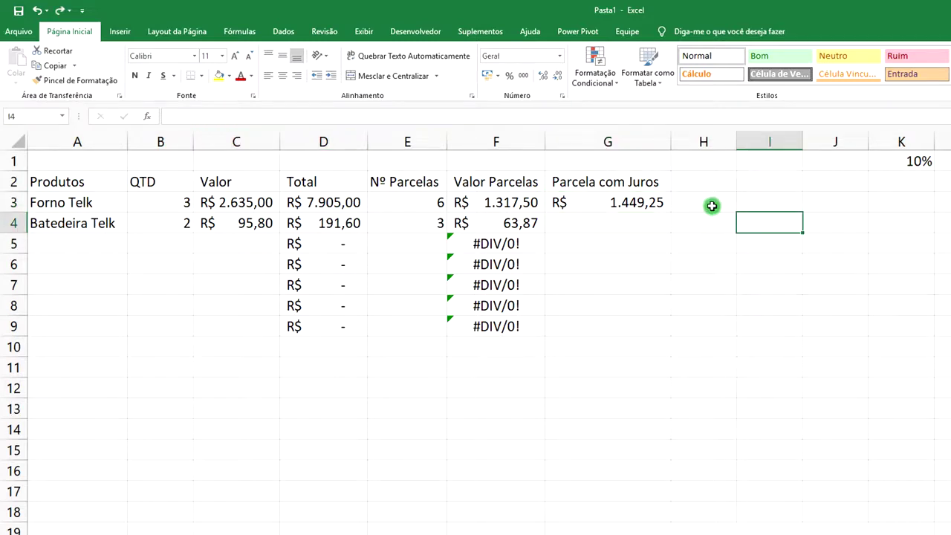
Make K1 absolute in G3's formula so it reads =(F3*$K$1)+F3
{"action": "left_click", "coordinate": [624, 203]}
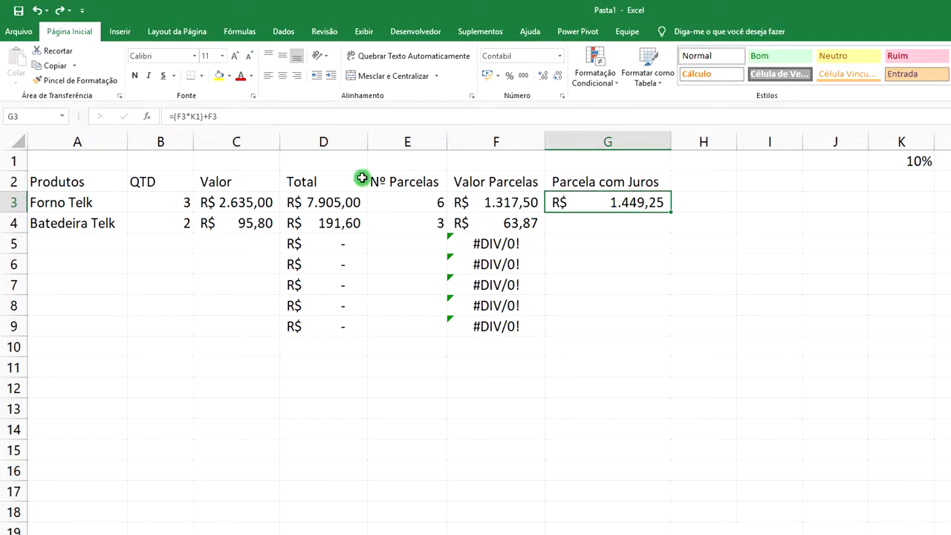
{"action": "left_click", "coordinate": [196, 117]}
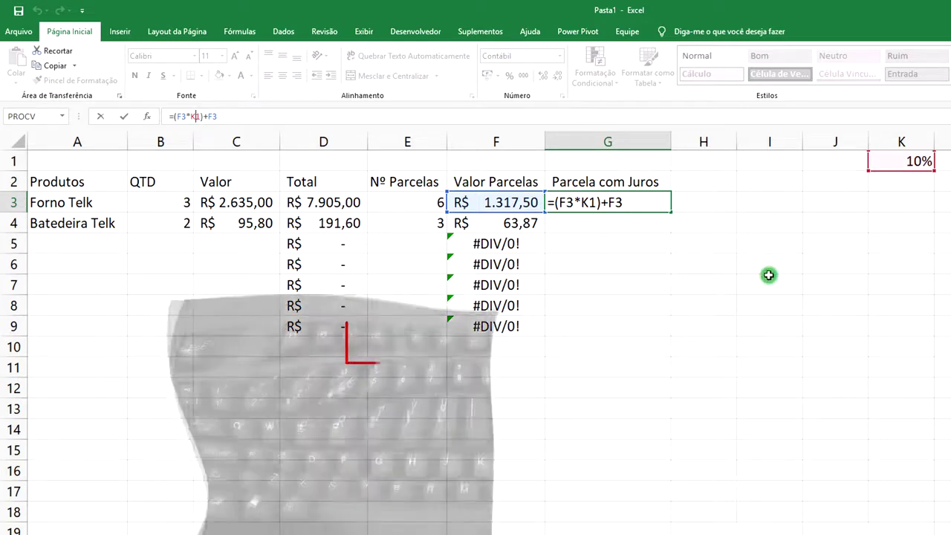
{"action": "key", "text": "F4"}
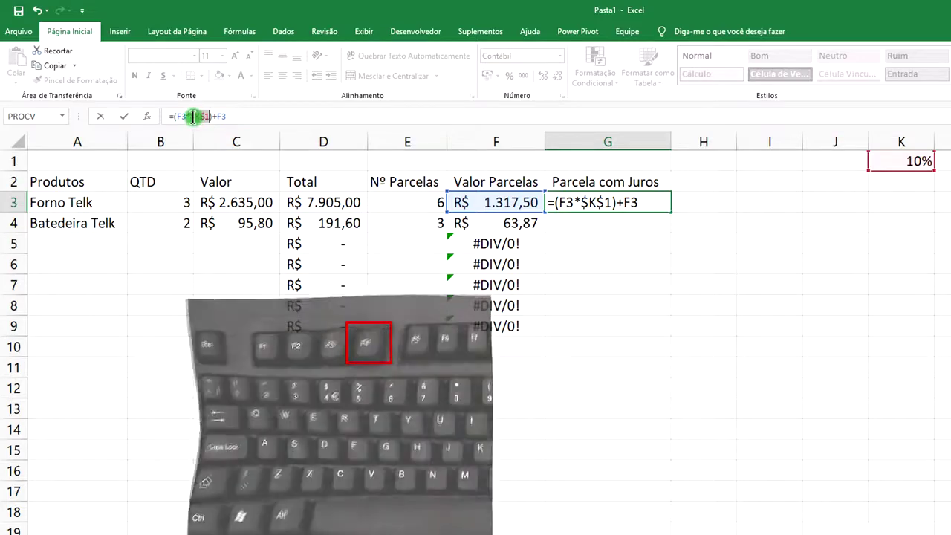
{"action": "left_click_drag", "start_coordinate": [194, 117], "coordinate": [205, 130]}
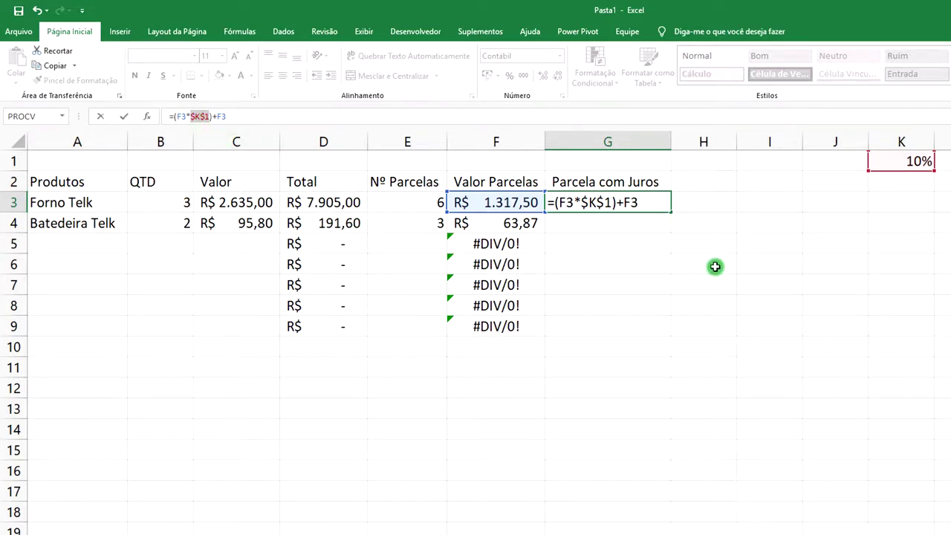
{"action": "key", "text": "Return"}
Copy the fixed interest formula from G3 down to G9 and check G4
{"action": "left_click", "coordinate": [647, 208]}
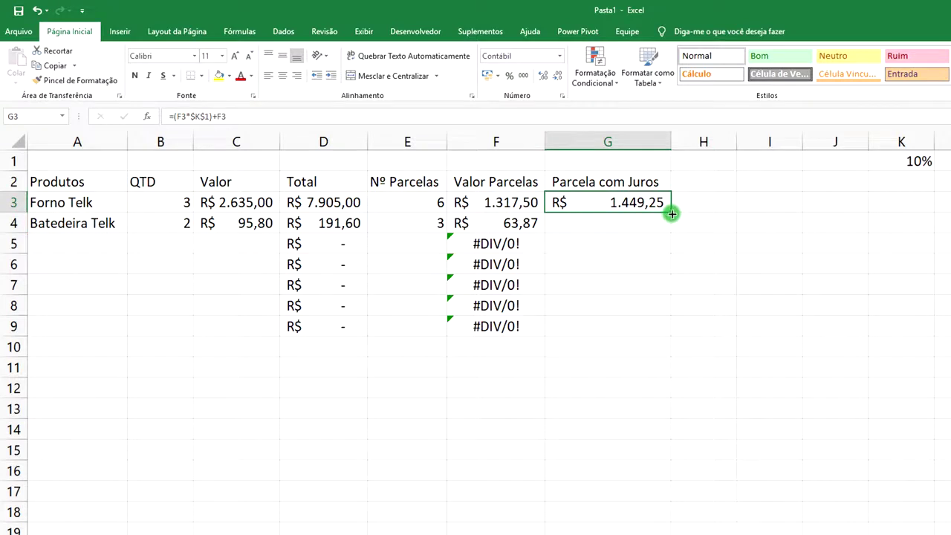
{"action": "left_click_drag", "start_coordinate": [672, 213], "coordinate": [673, 330]}
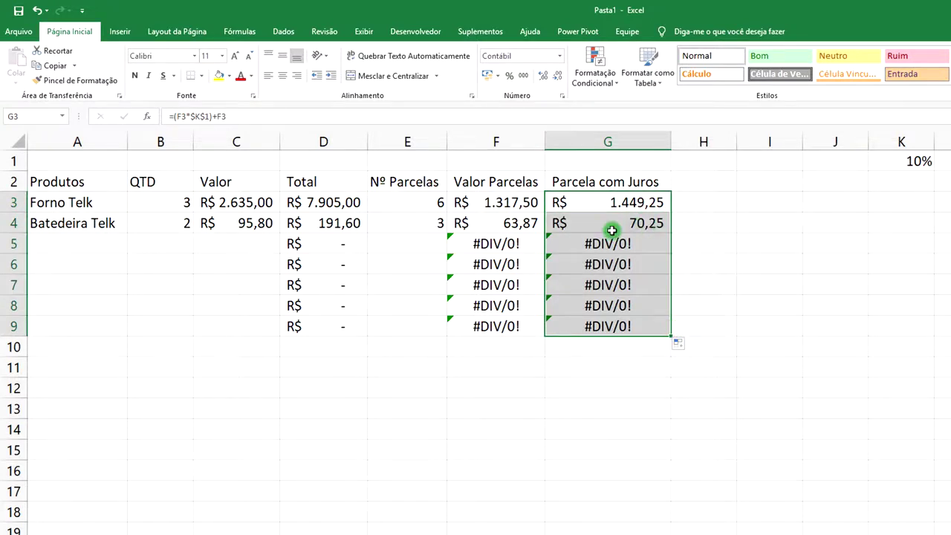
{"action": "left_click", "coordinate": [653, 223]}
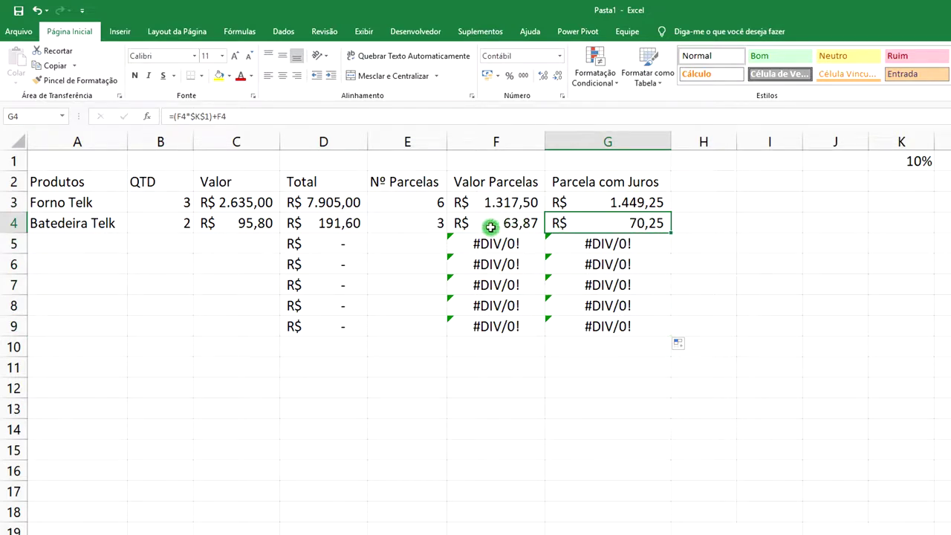
{"action": "left_click", "coordinate": [428, 224]}
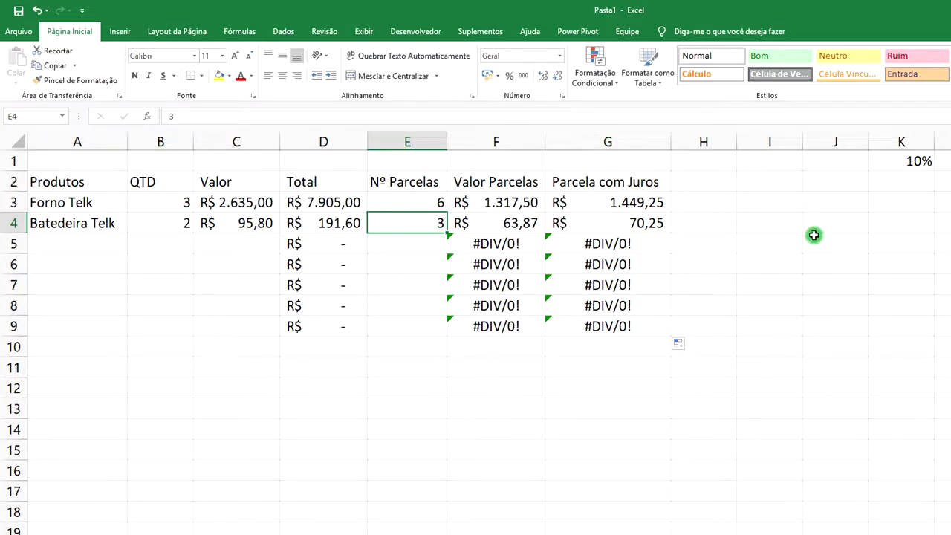
Change Batedeira Telk's quantity in B4 to 3
{"action": "left_click", "coordinate": [174, 228]}
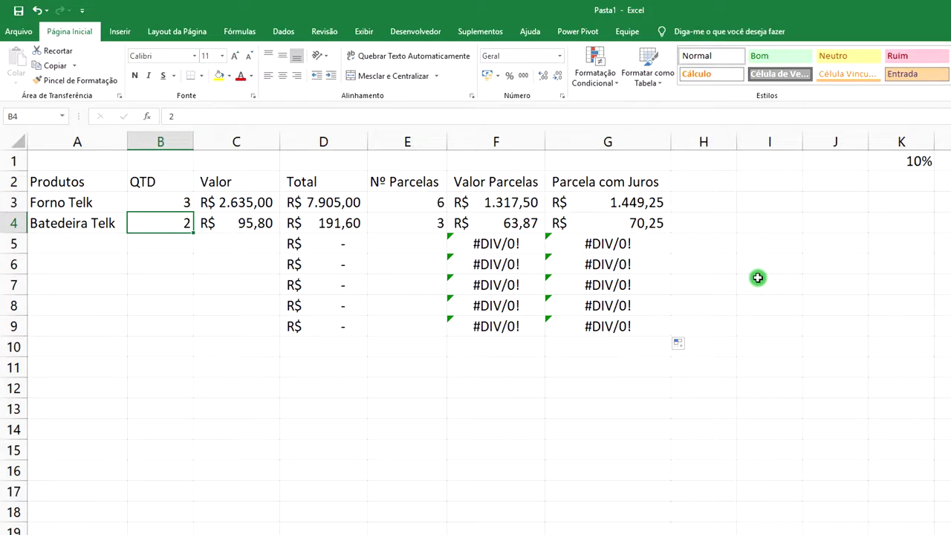
{"action": "type", "text": "3"}
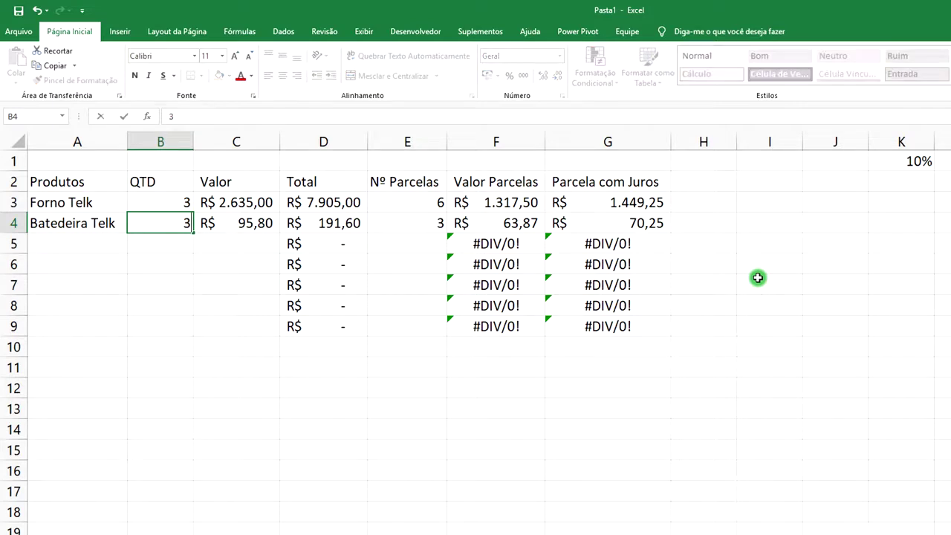
{"action": "key", "text": "Return"}
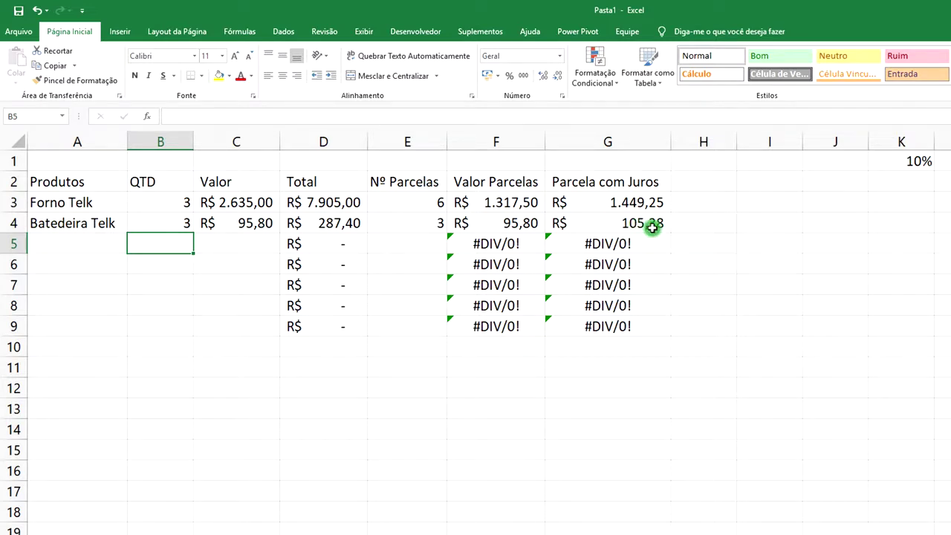
{"action": "left_click", "coordinate": [703, 182]}
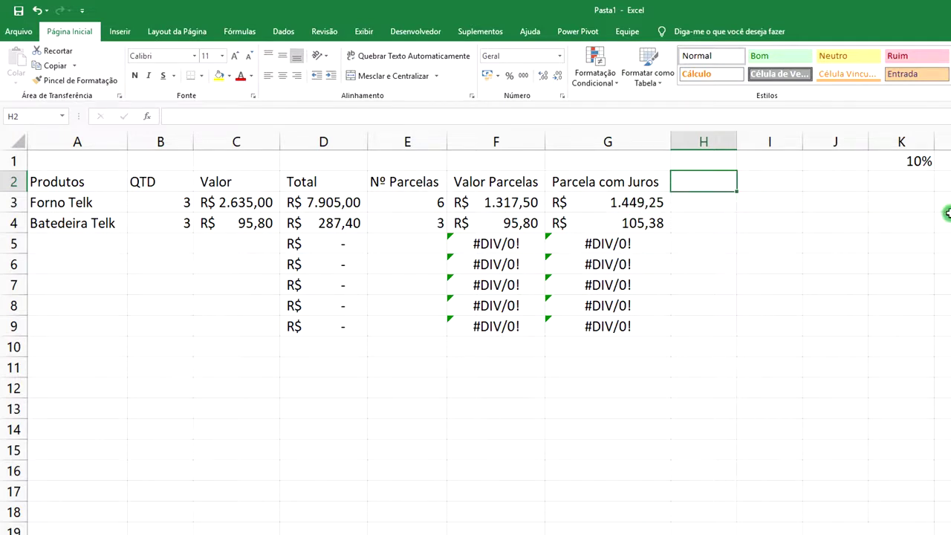
Head column H 'Total Parcelado' and autofit the column width
{"action": "type", "text": "Total Parcelado"}
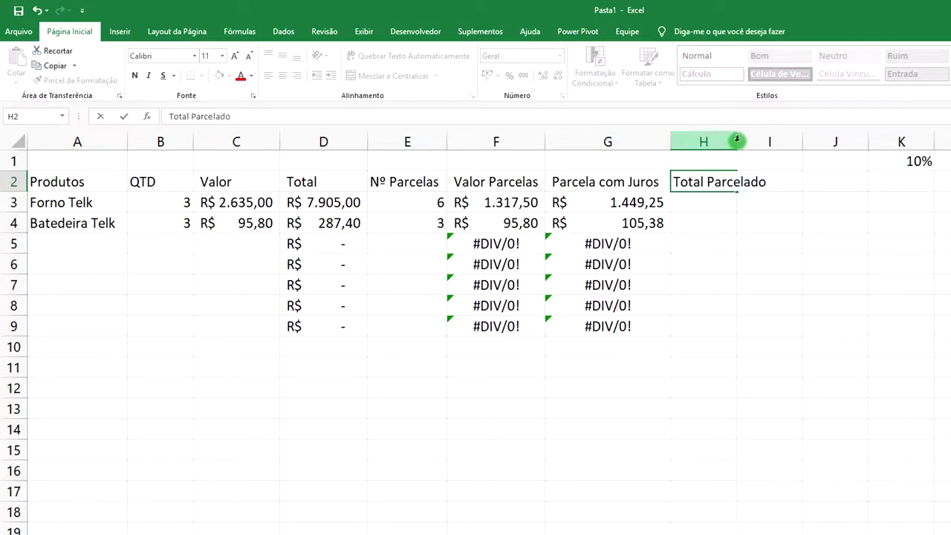
{"action": "double_click", "coordinate": [737, 140]}
{"action": "left_click", "coordinate": [746, 200]}
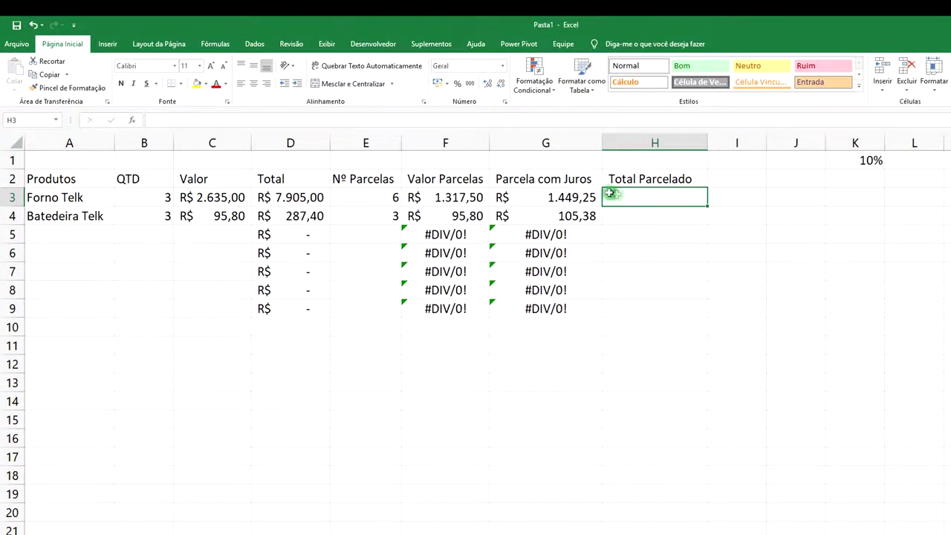
{"action": "left_click", "coordinate": [570, 197]}
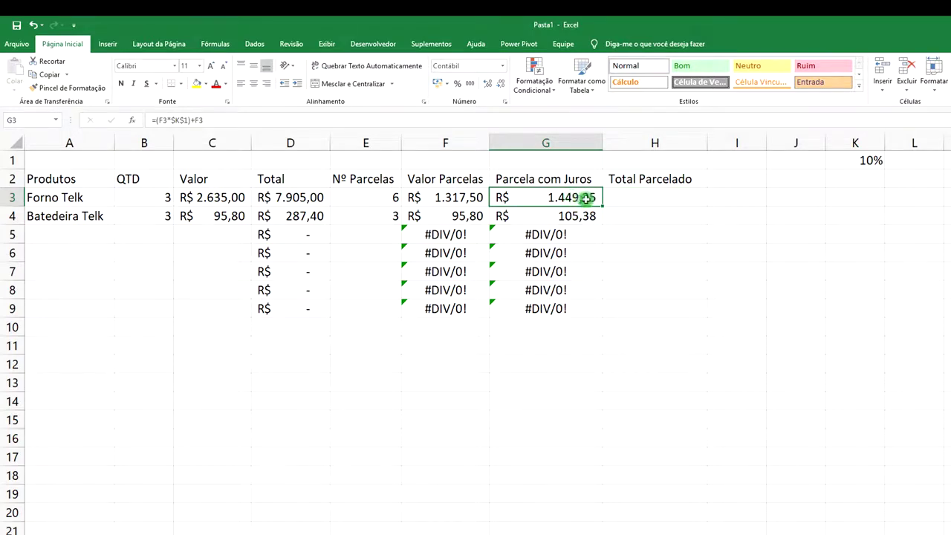
Enter =G3*E3 in H3, giving an installment total of R$ 8.695,50
{"action": "left_click", "coordinate": [653, 196]}
{"action": "type", "text": "="}
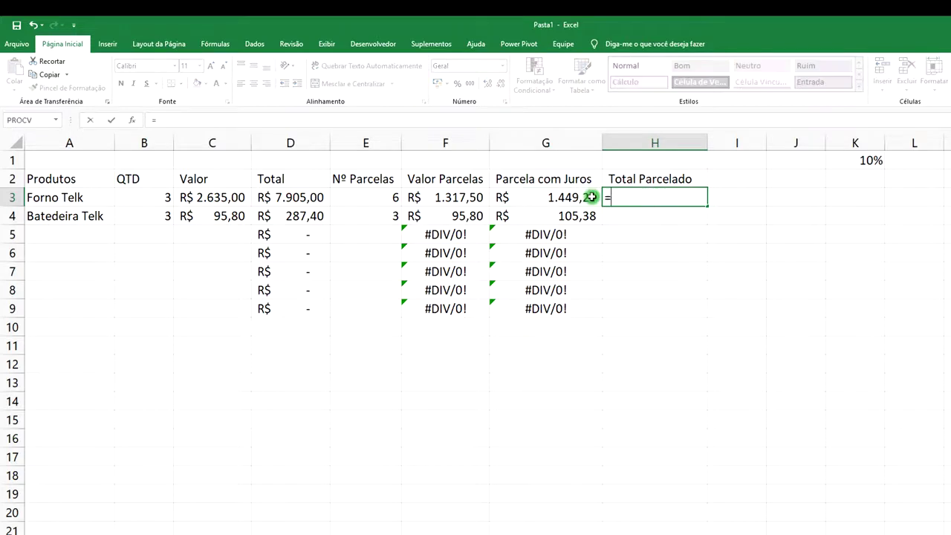
{"action": "left_click", "coordinate": [568, 197]}
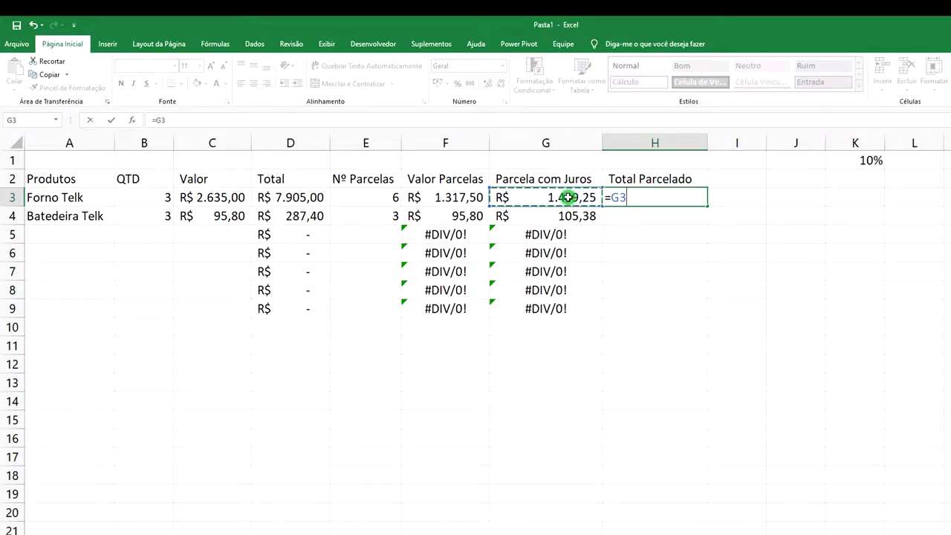
{"action": "type", "text": "*"}
{"action": "left_click", "coordinate": [387, 197]}
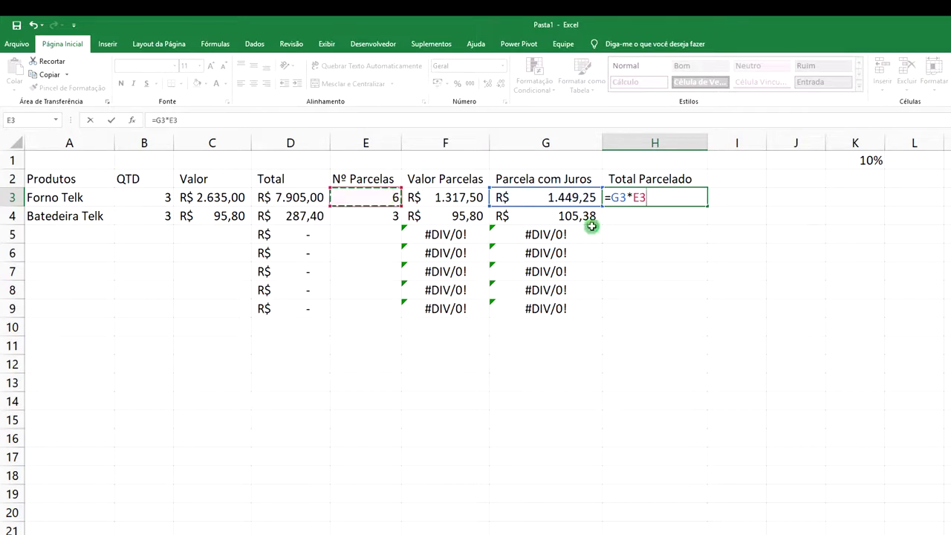
{"action": "key", "text": "Return"}
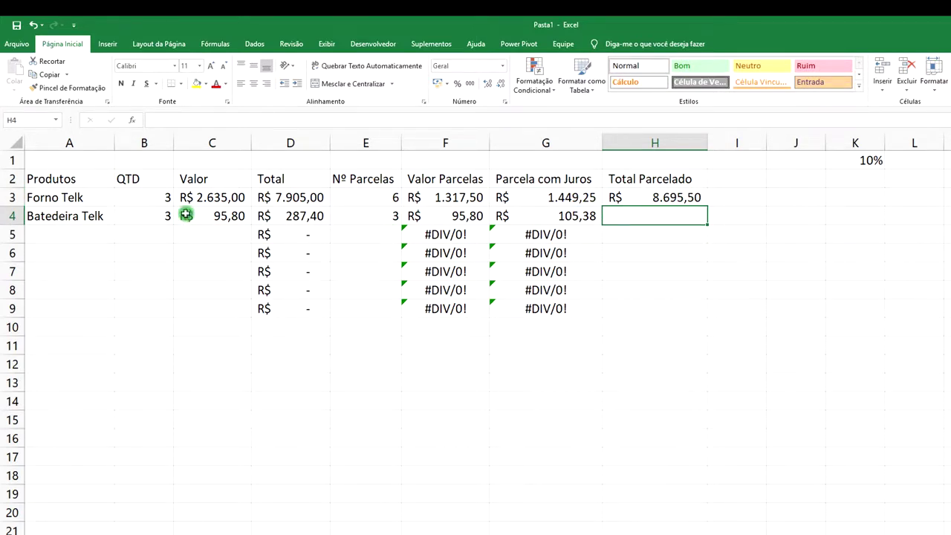
{"action": "left_click", "coordinate": [295, 203]}
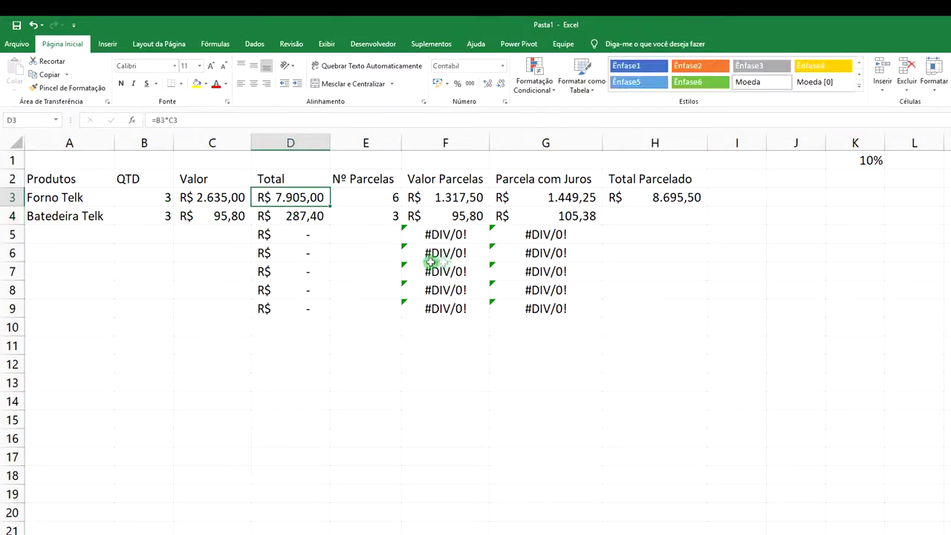
{"action": "left_click", "coordinate": [664, 198]}
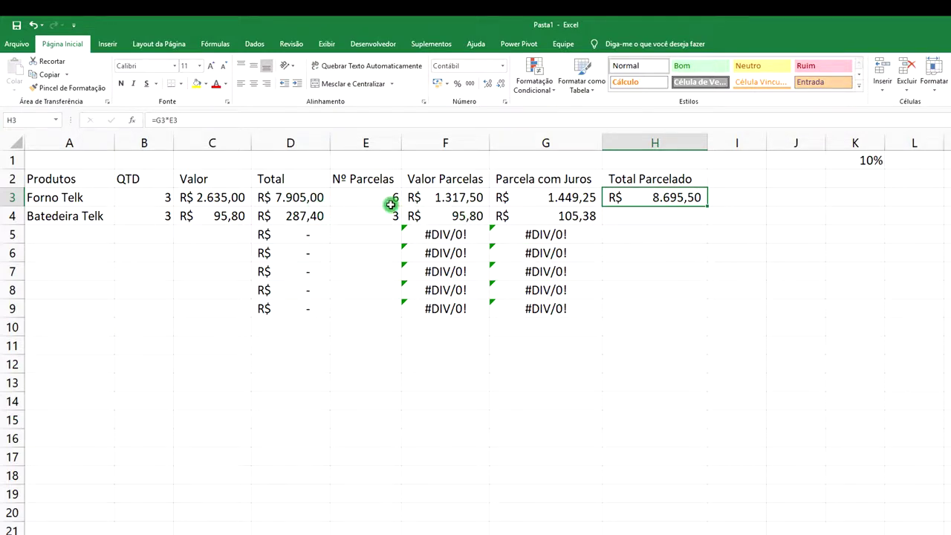
{"action": "left_click", "coordinate": [737, 180]}
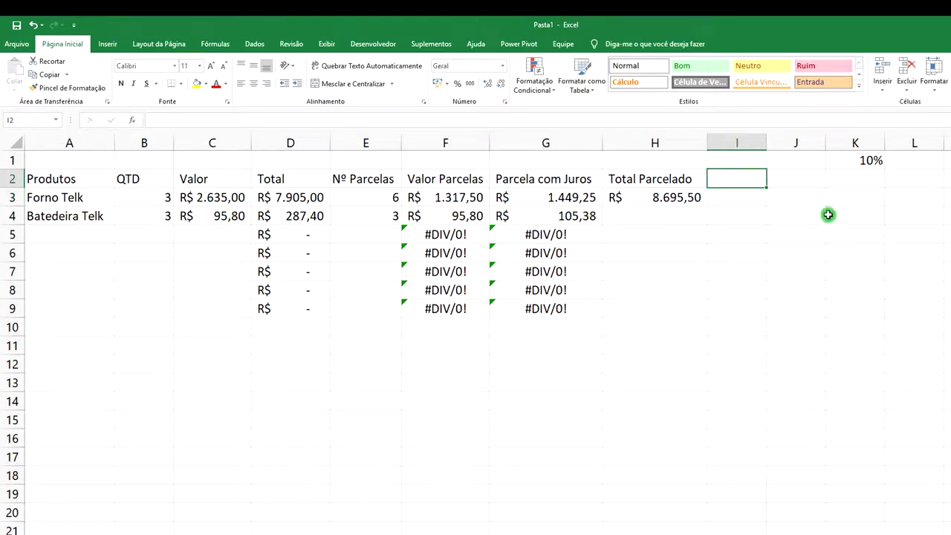
Head column I 'Total com Desconto' and autofit its width
{"action": "type", "text": "Total com Desconto"}
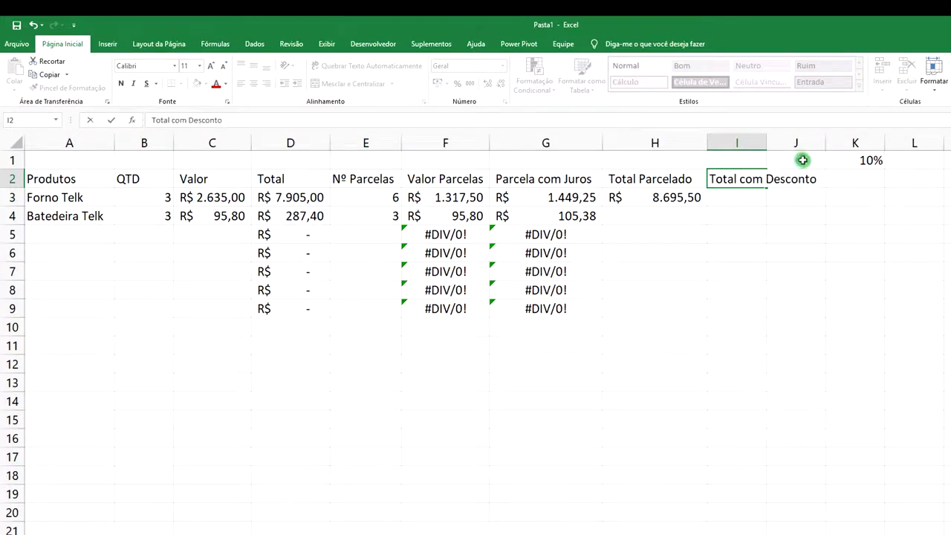
{"action": "left_click", "coordinate": [765, 141]}
{"action": "left_click_drag", "start_coordinate": [768, 141], "coordinate": [769, 140]}
{"action": "double_click", "coordinate": [769, 140]}
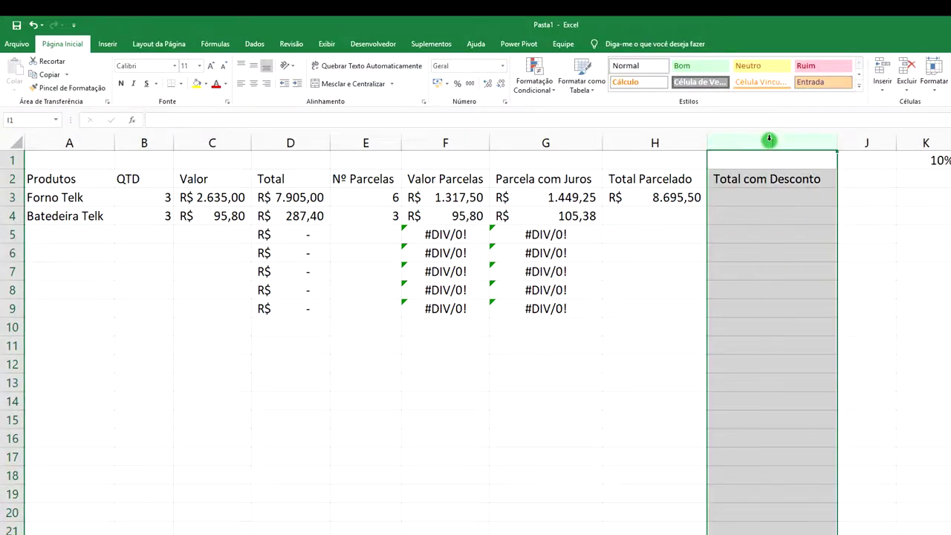
{"action": "left_click", "coordinate": [796, 200]}
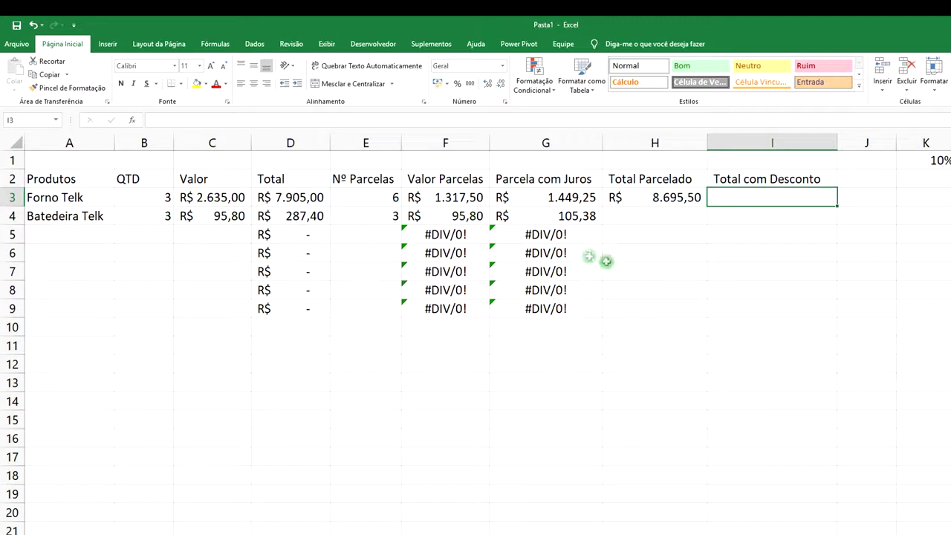
Copy the Total Parcelado formula from H3 down to H9
{"action": "left_click", "coordinate": [676, 198]}
{"action": "left_click_drag", "start_coordinate": [709, 208], "coordinate": [711, 310]}
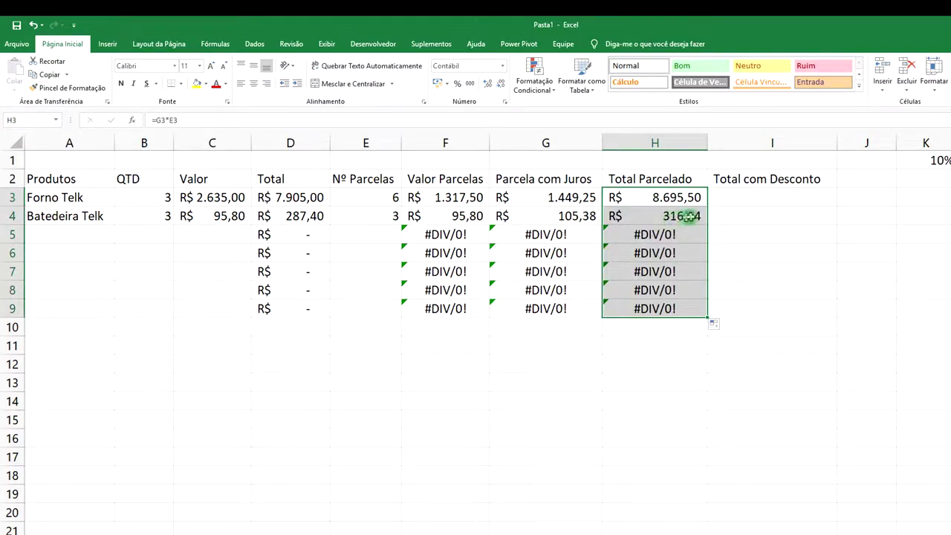
{"action": "left_click", "coordinate": [780, 196]}
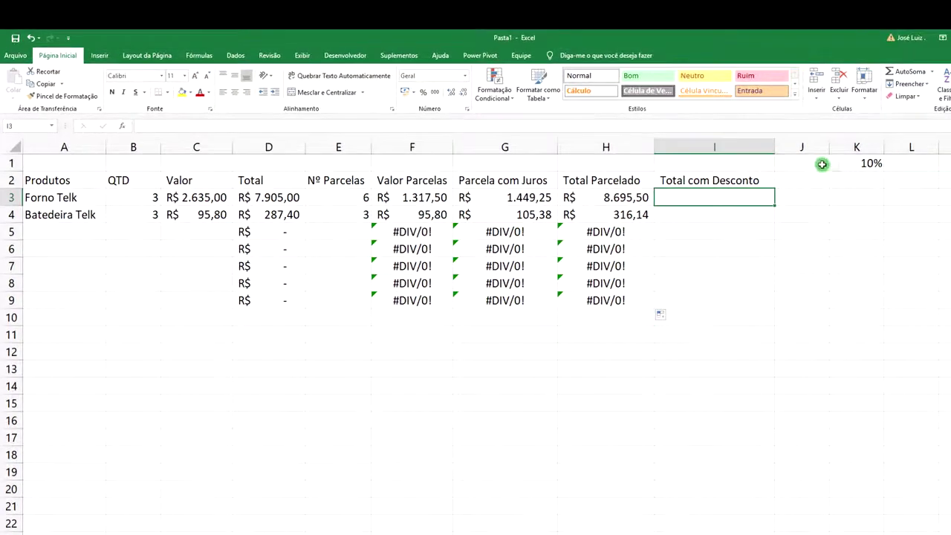
Enter a 9% discount rate in L1 next to K1's 10%
{"action": "left_click", "coordinate": [914, 162]}
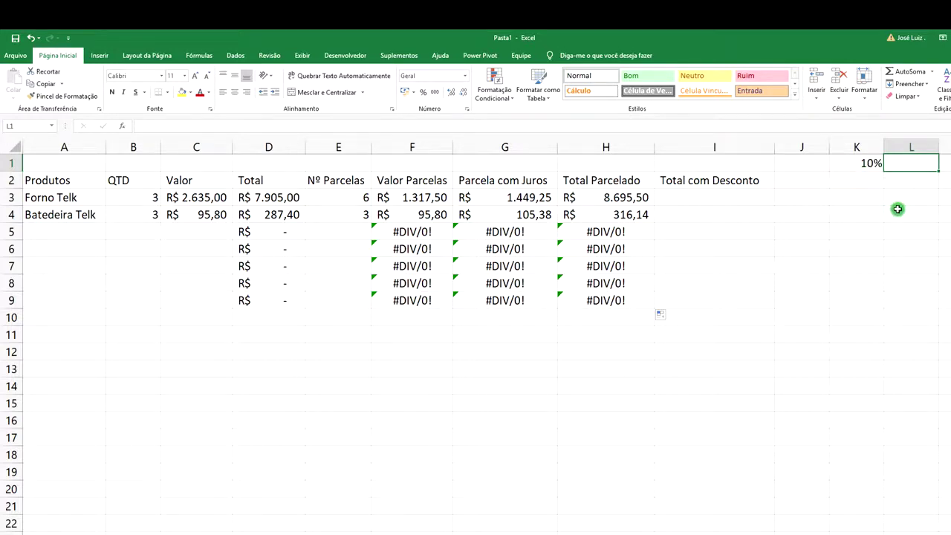
{"action": "type", "text": "9"}
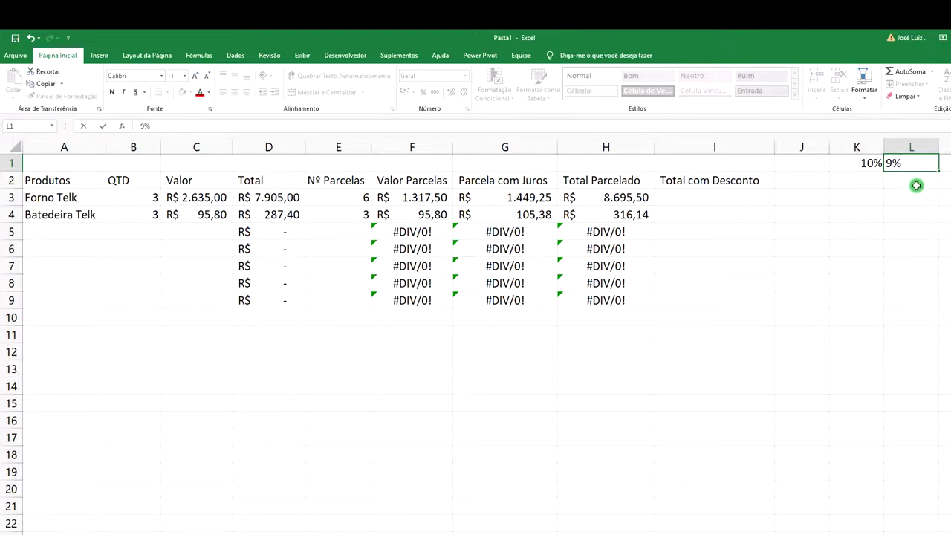
{"action": "key", "text": "Return"}
{"action": "left_click", "coordinate": [726, 196]}
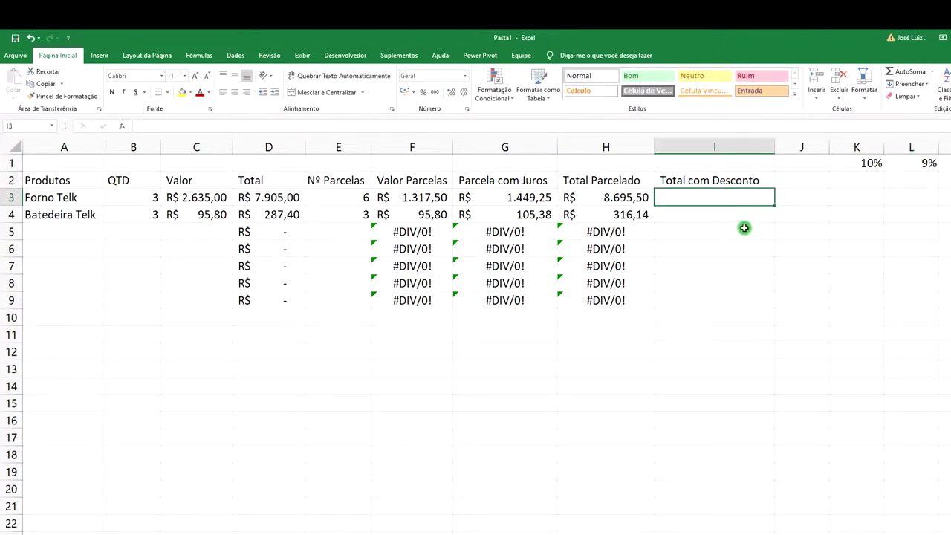
Build a first discount formula in I3 as =(H3*L1)-H3
{"action": "type", "text": "="}
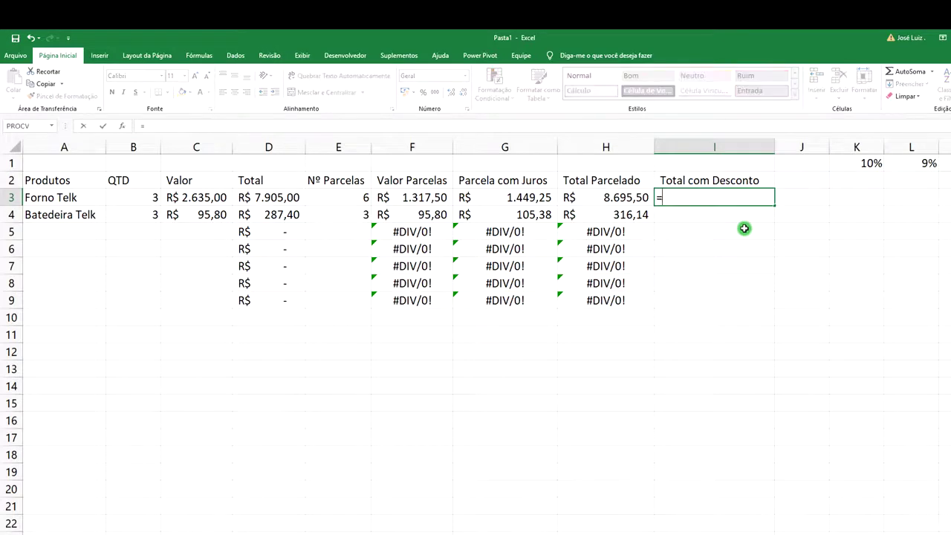
{"action": "left_click", "coordinate": [630, 197]}
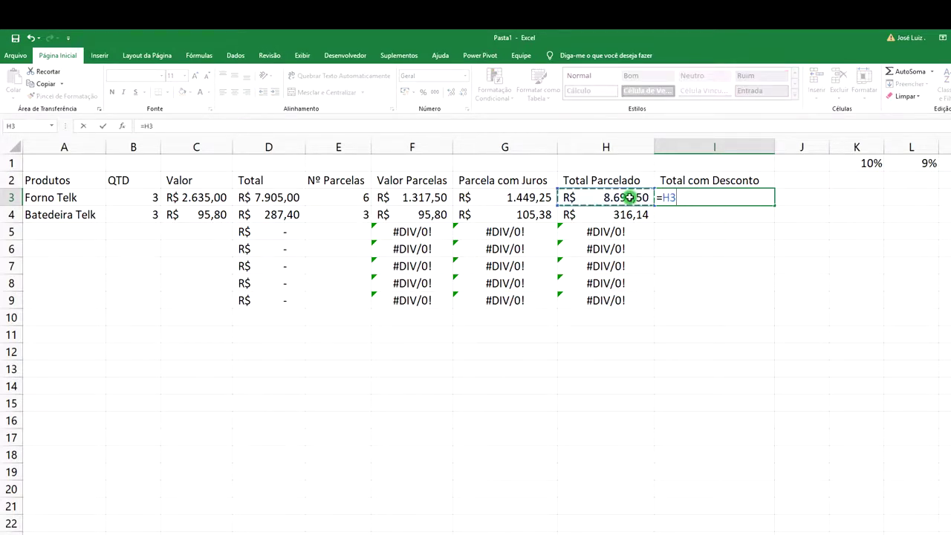
{"action": "key", "text": "BackSpace"}
{"action": "key", "text": "BackSpace"}
{"action": "type", "text": "("}
{"action": "left_click", "coordinate": [629, 197]}
{"action": "type", "text": "*"}
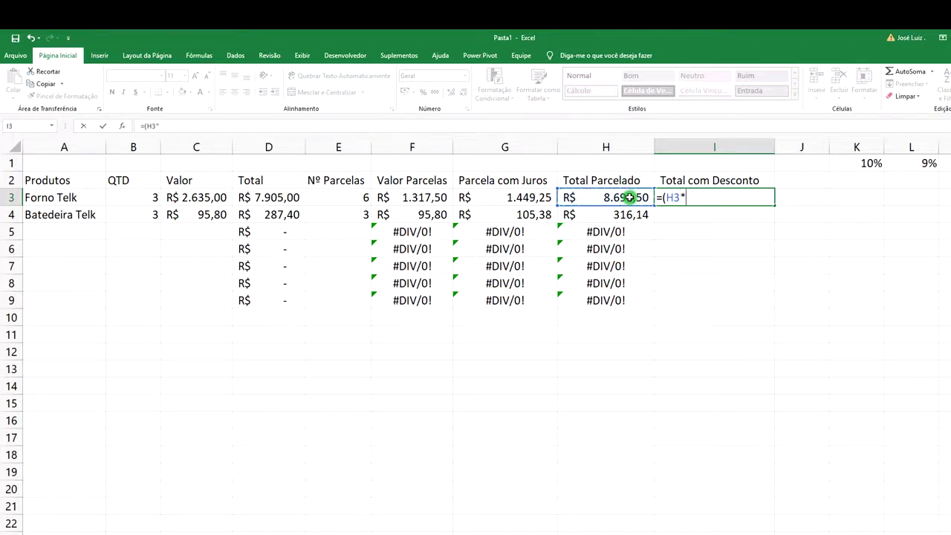
{"action": "left_click", "coordinate": [921, 165]}
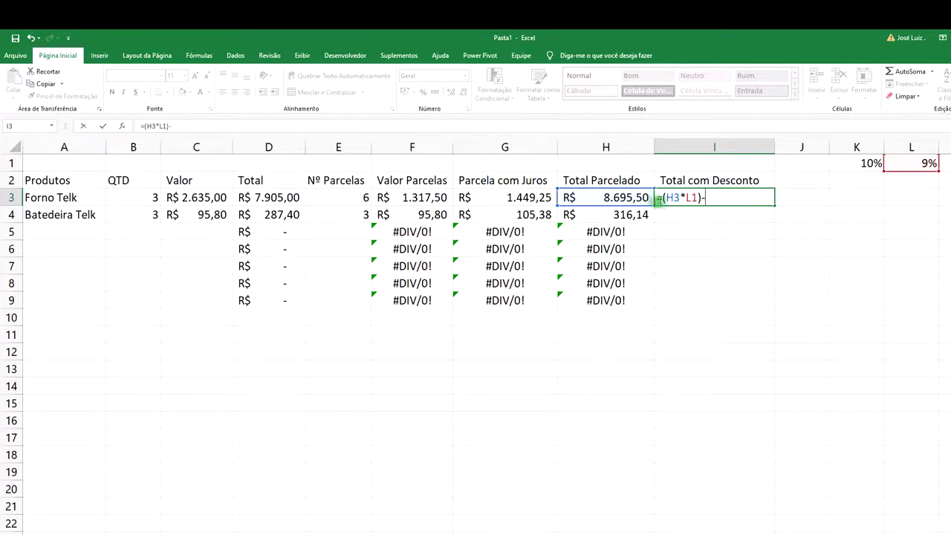
{"action": "left_click", "coordinate": [624, 198]}
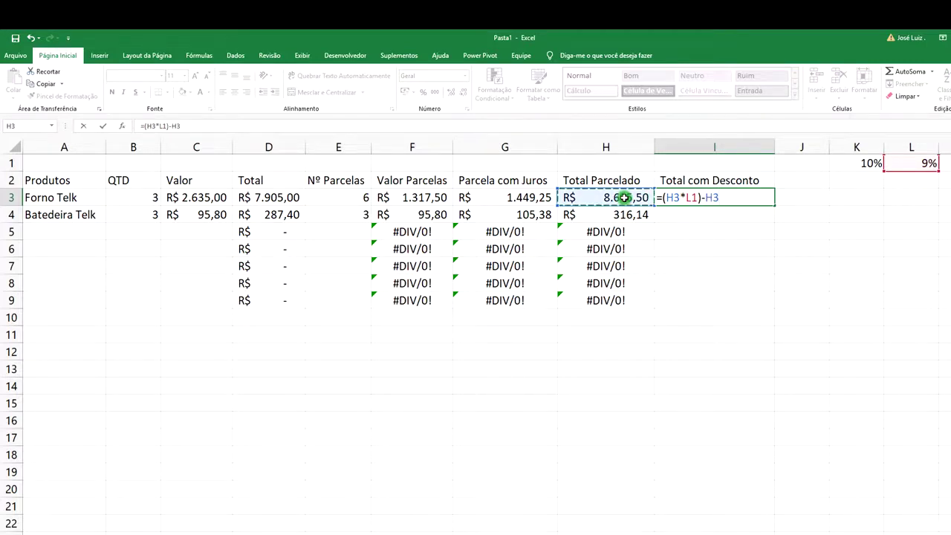
{"action": "key", "text": "Return"}
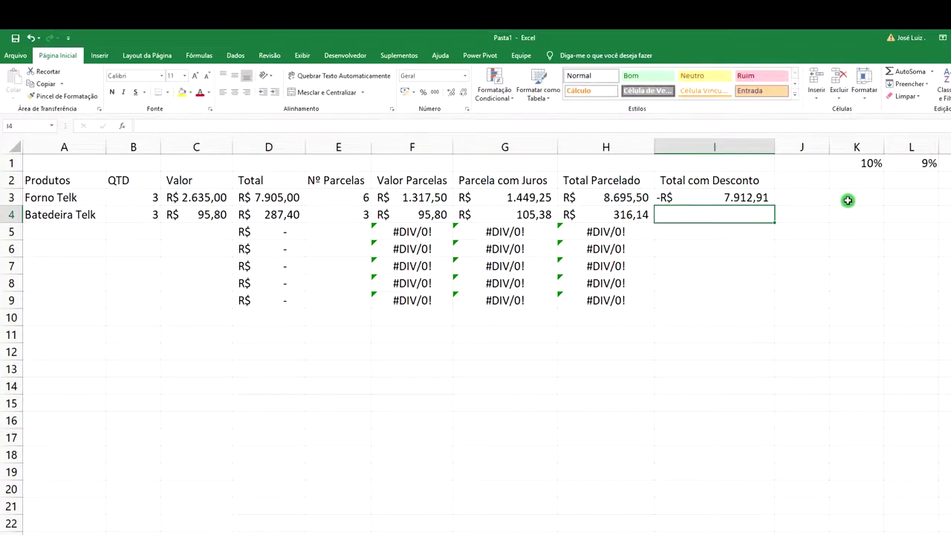
{"action": "left_click", "coordinate": [739, 199]}
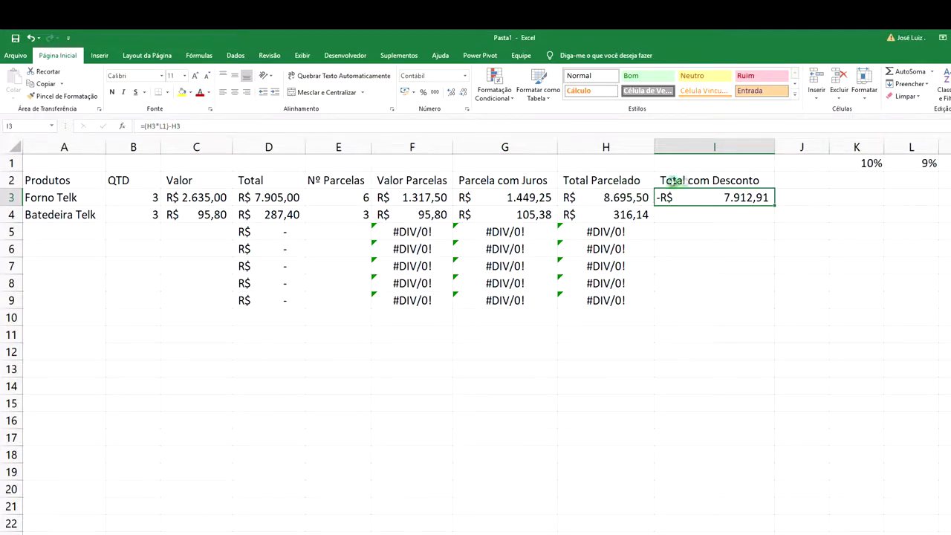
Rework I3 to =(D3*L1)-D3, showing -R$ 7.193,55
{"action": "left_click", "coordinate": [215, 129]}
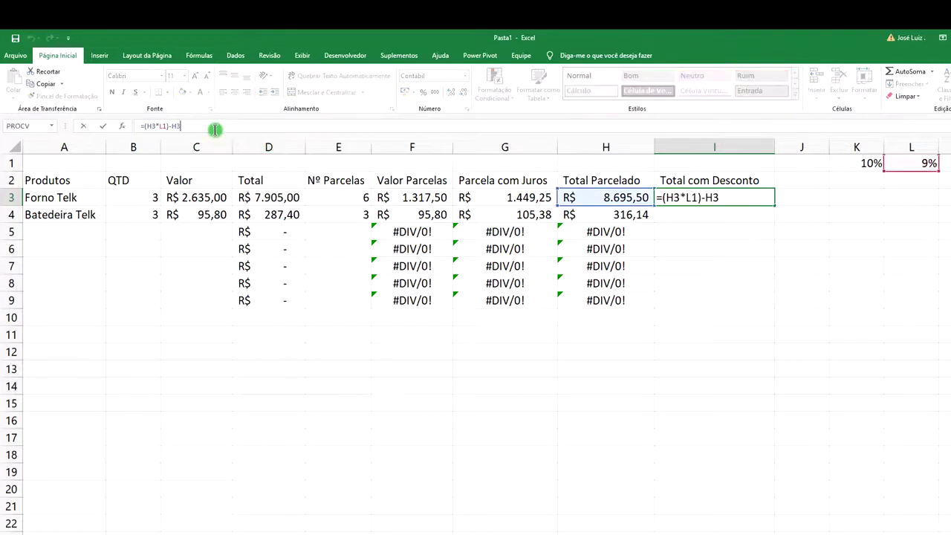
{"action": "key", "text": "BackSpace"}
{"action": "key", "text": "BackSpace"}
{"action": "key", "text": "BackSpace"}
{"action": "key", "text": "BackSpace"}
{"action": "key", "text": "BackSpace"}
{"action": "key", "text": "BackSpace"}
{"action": "key", "text": "BackSpace"}
{"action": "key", "text": "BackSpace"}
{"action": "key", "text": "BackSpace"}
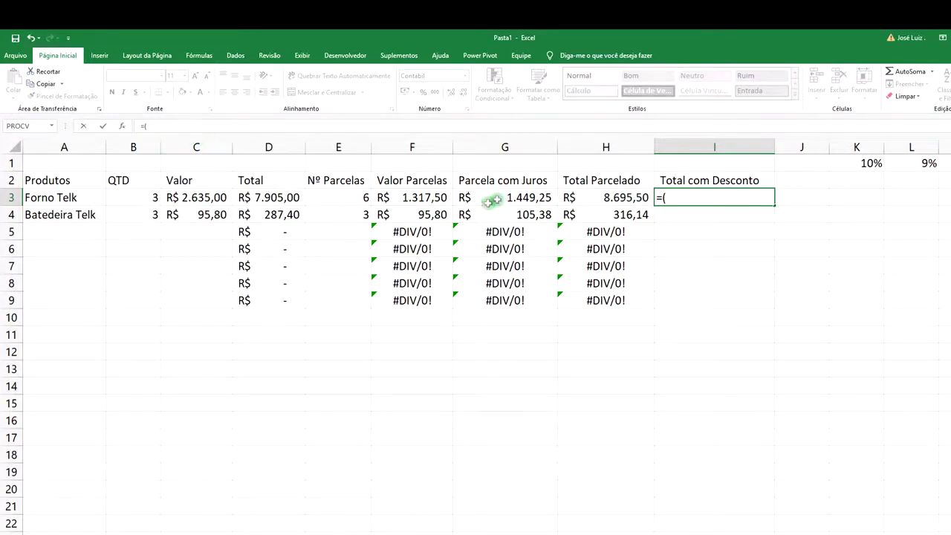
{"action": "left_click", "coordinate": [286, 198]}
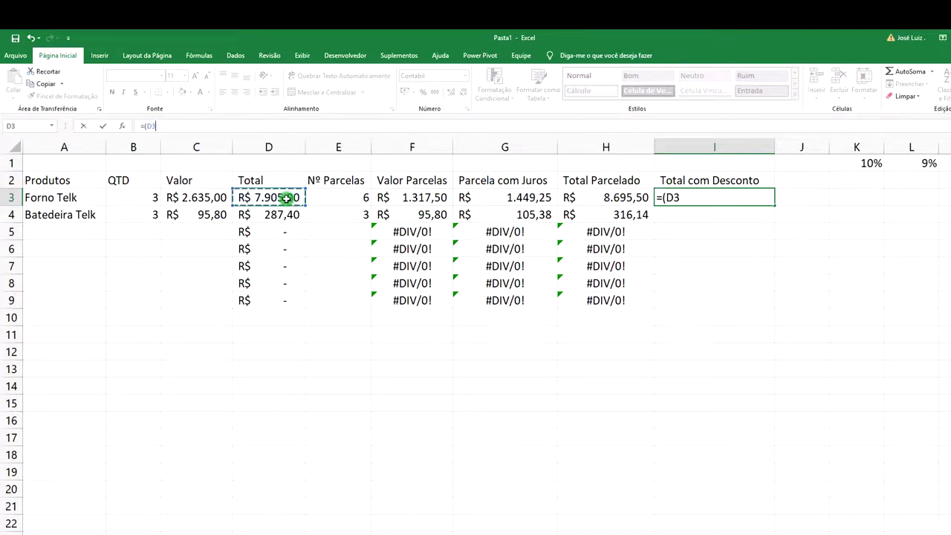
{"action": "type", "text": "*"}
{"action": "left_click", "coordinate": [922, 163]}
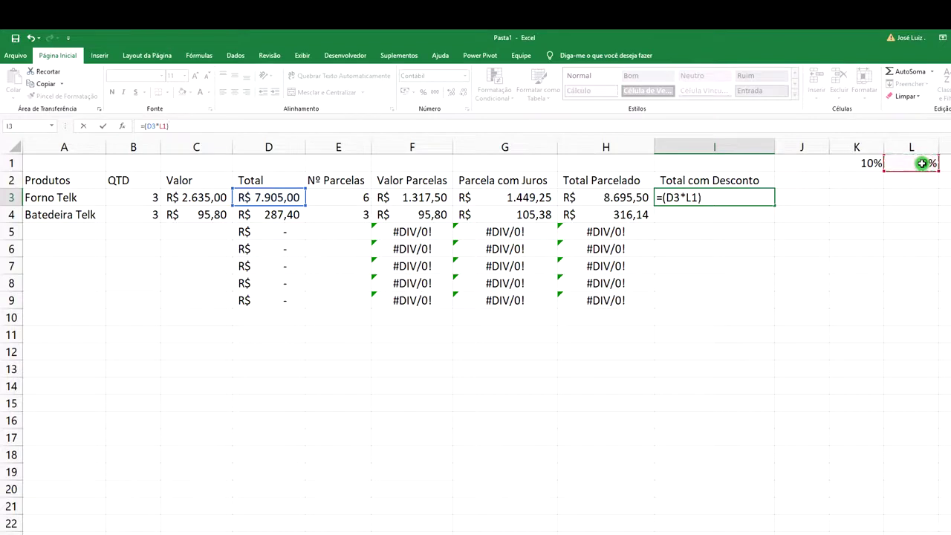
{"action": "left_click", "coordinate": [279, 197]}
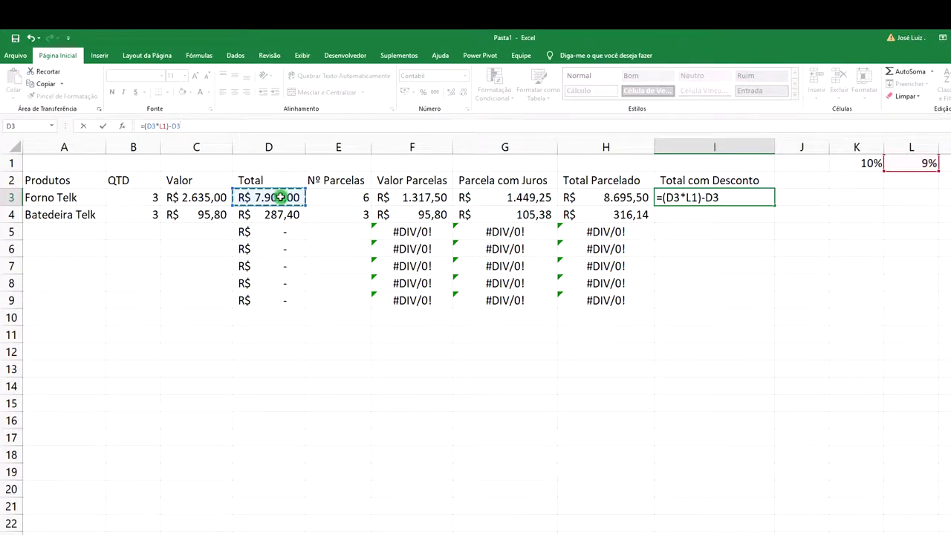
{"action": "key", "text": "Return"}
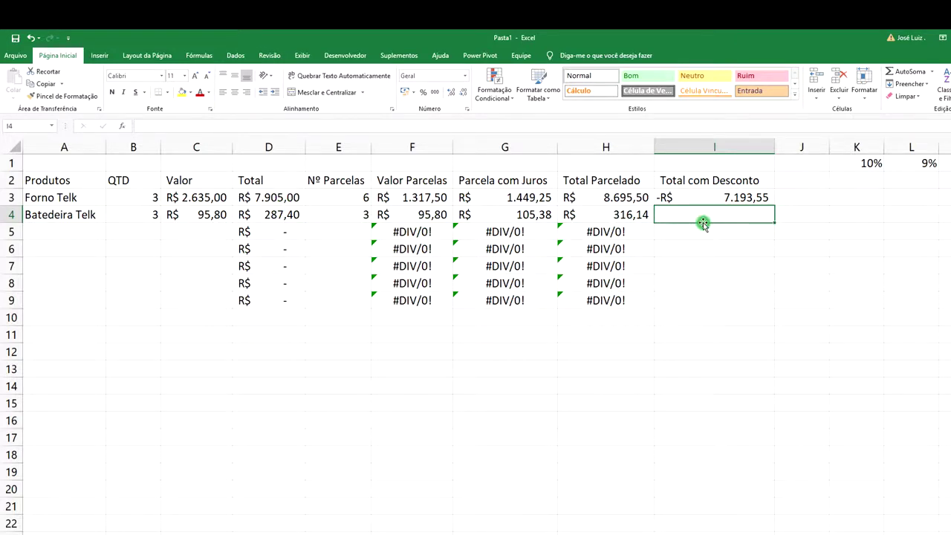
{"action": "left_click", "coordinate": [746, 198]}
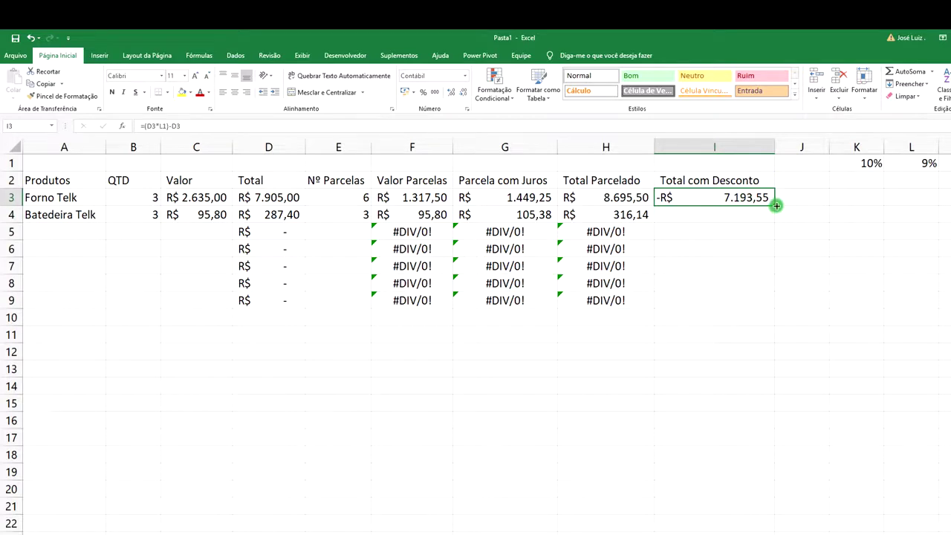
Change L1 to the absolute $L$1 in I3's discount formula
{"action": "left_click_drag", "start_coordinate": [775, 207], "coordinate": [770, 301]}
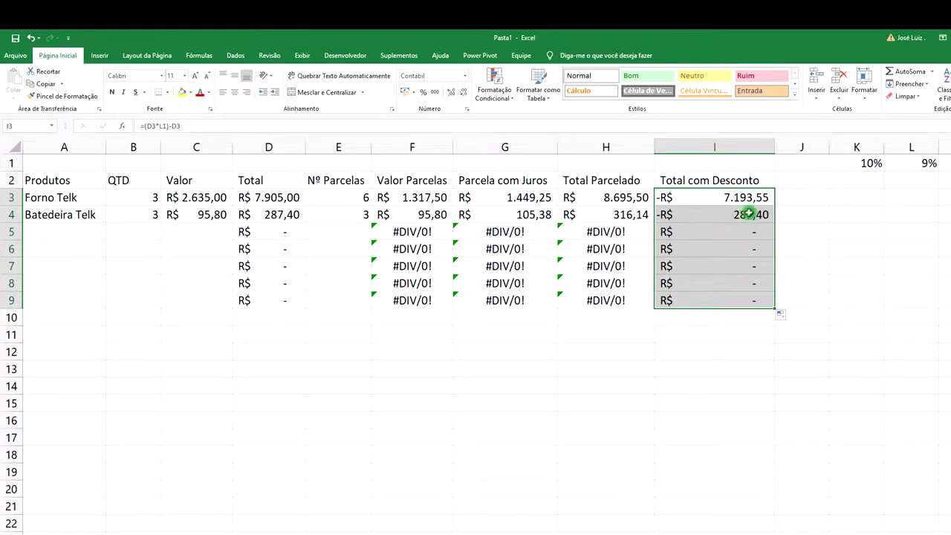
{"action": "left_click", "coordinate": [743, 217]}
{"action": "left_click", "coordinate": [741, 199]}
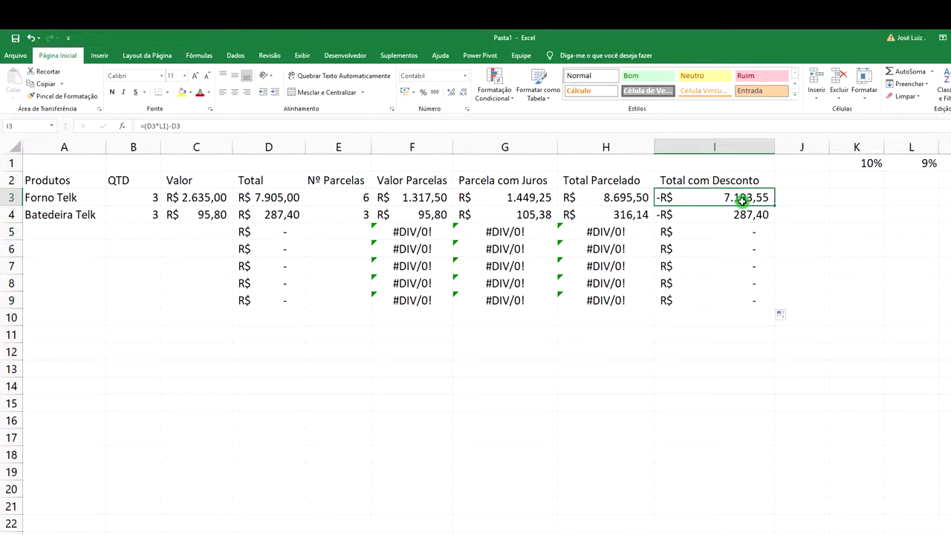
{"action": "left_click", "coordinate": [161, 127]}
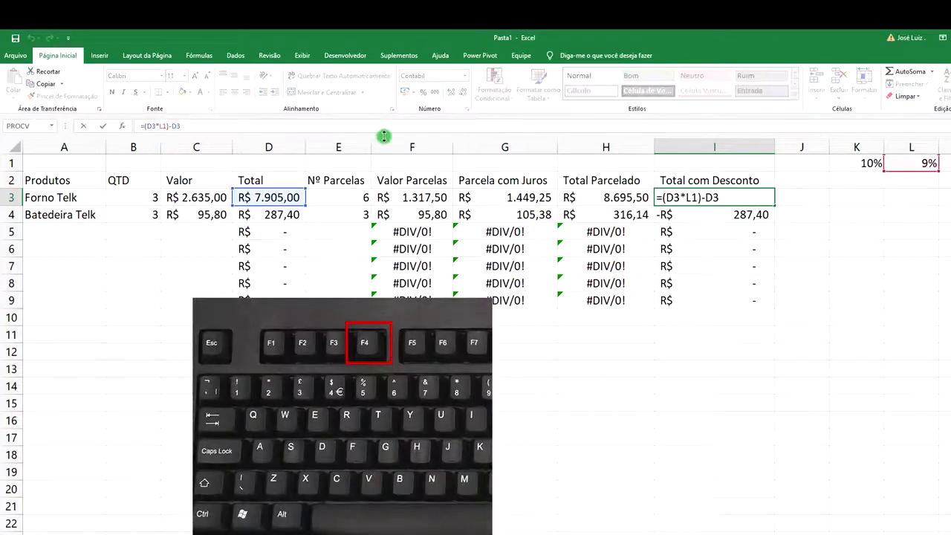
{"action": "key", "text": "F4"}
{"action": "key", "text": "Return"}
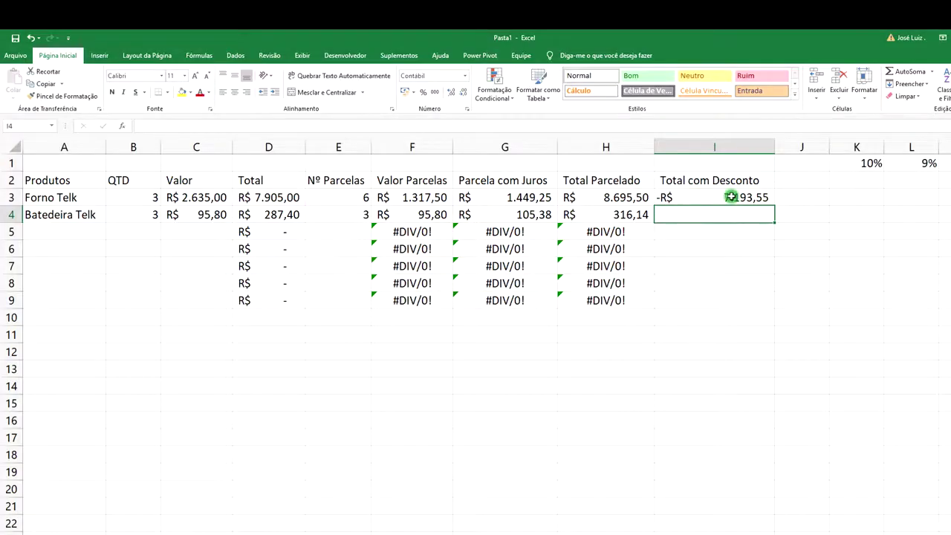
Fill the corrected discount formula down to I9 and compare I4 with I3 and H4
{"action": "left_click", "coordinate": [729, 197]}
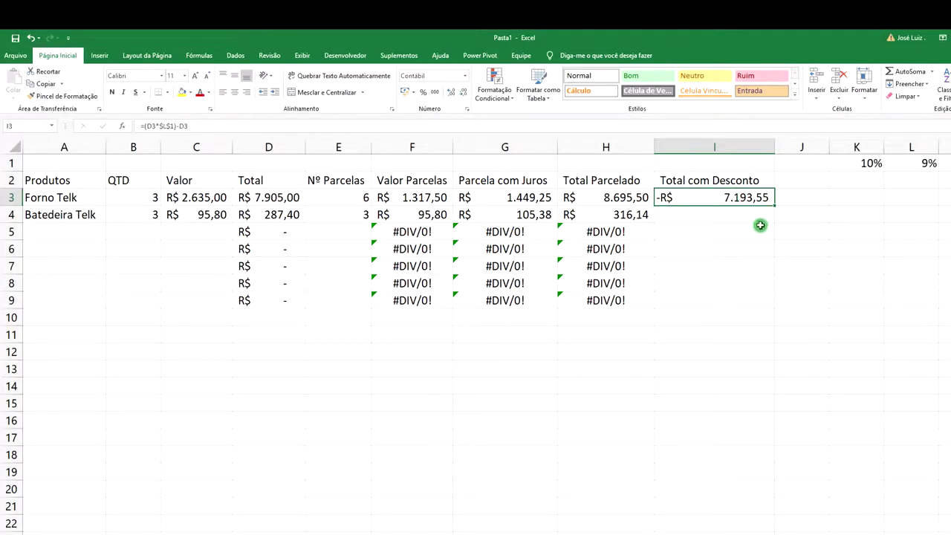
{"action": "mouse_move", "coordinate": [774, 204]}
{"action": "left_mouse_down"}
{"action": "mouse_move", "coordinate": [767, 256]}
{"action": "mouse_move", "coordinate": [780, 305]}
{"action": "left_mouse_up"}
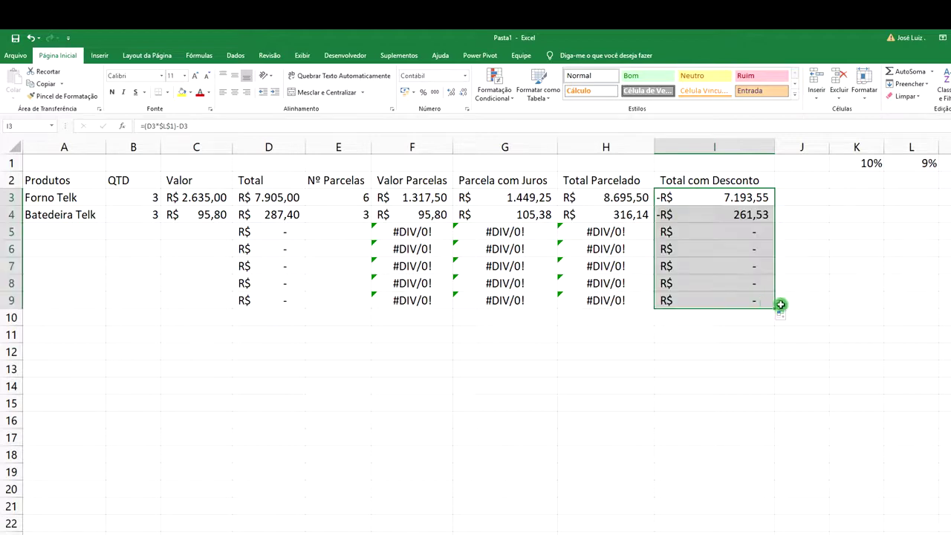
{"action": "left_click", "coordinate": [838, 213]}
{"action": "left_click", "coordinate": [809, 232]}
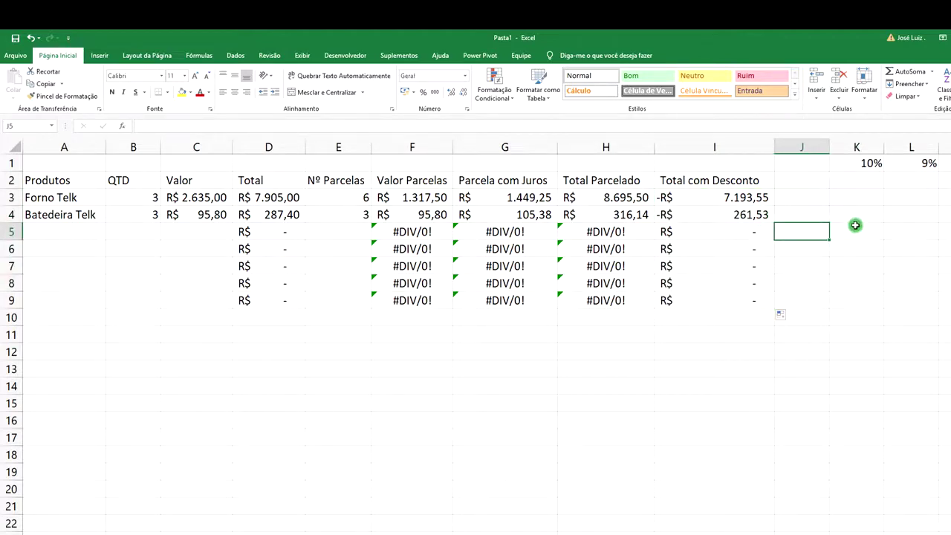
{"action": "left_click", "coordinate": [745, 213]}
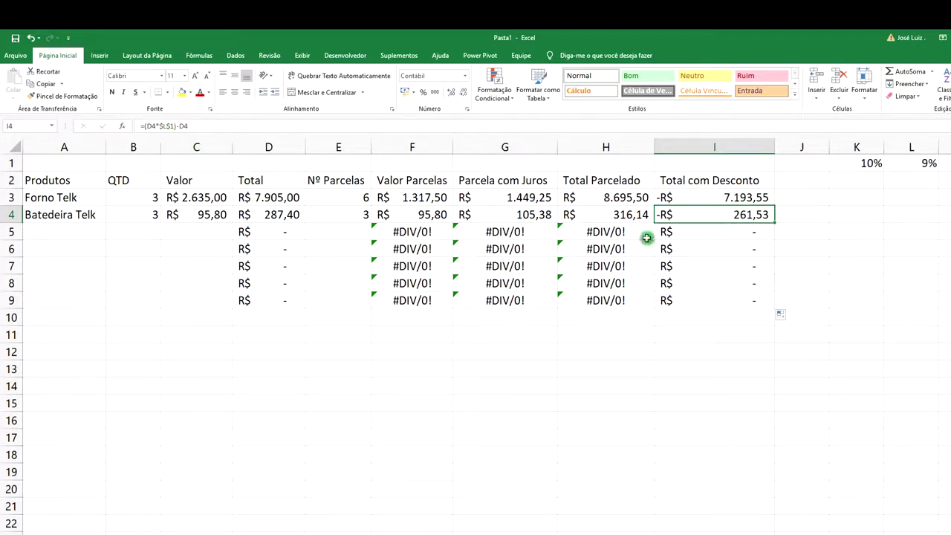
{"action": "left_click", "coordinate": [731, 198]}
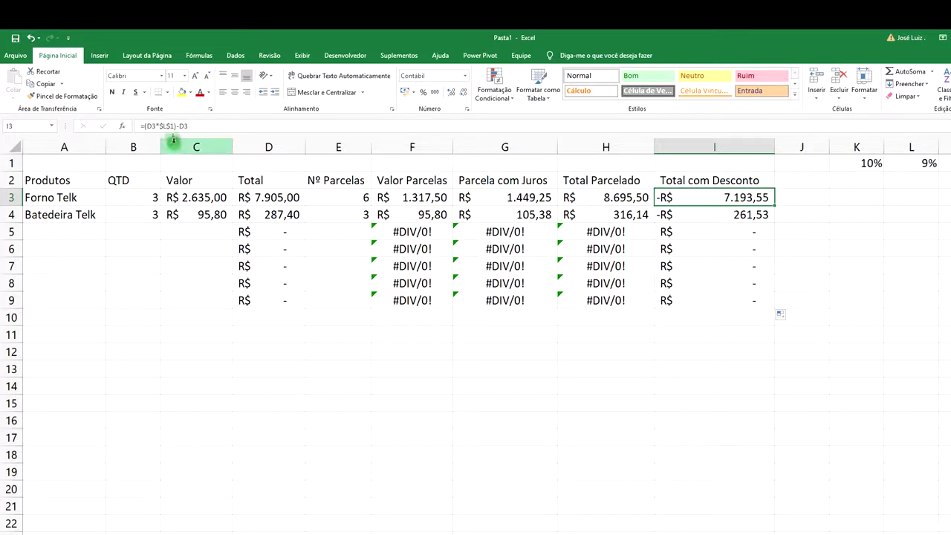
{"action": "left_click", "coordinate": [630, 216]}
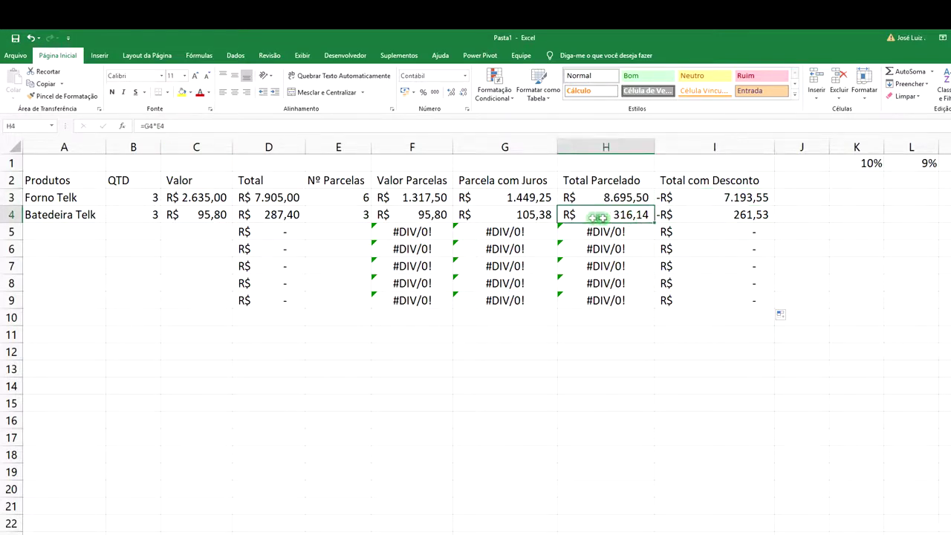
{"action": "left_click", "coordinate": [529, 217]}
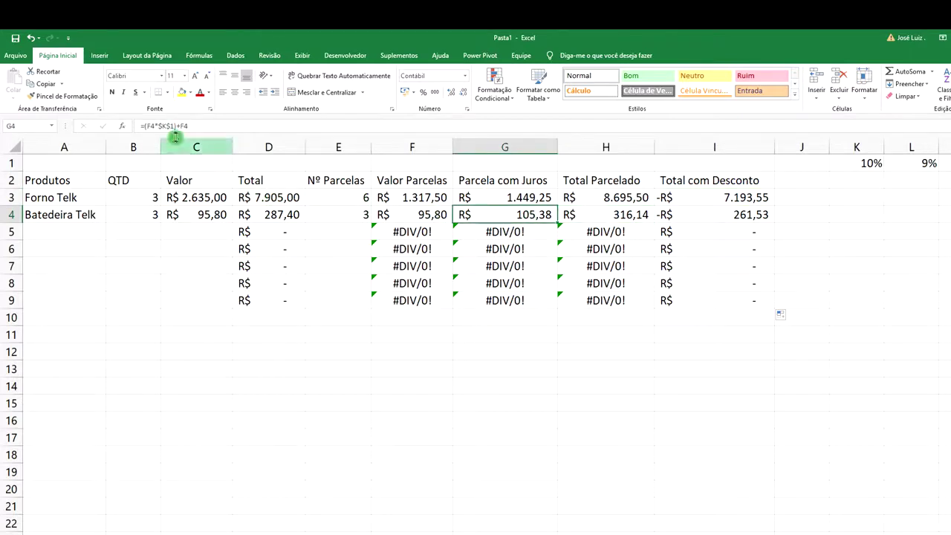
{"action": "left_click", "coordinate": [522, 198]}
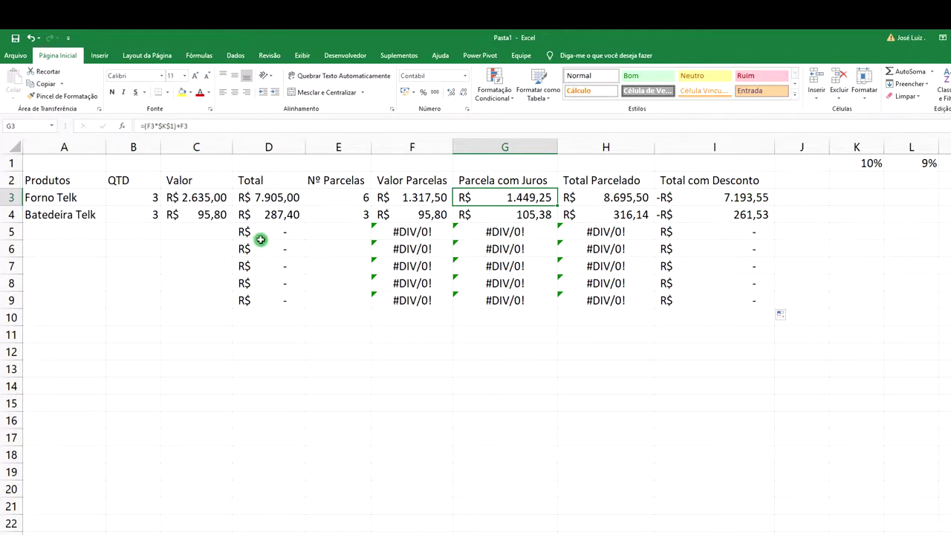
{"action": "left_click", "coordinate": [71, 238]}
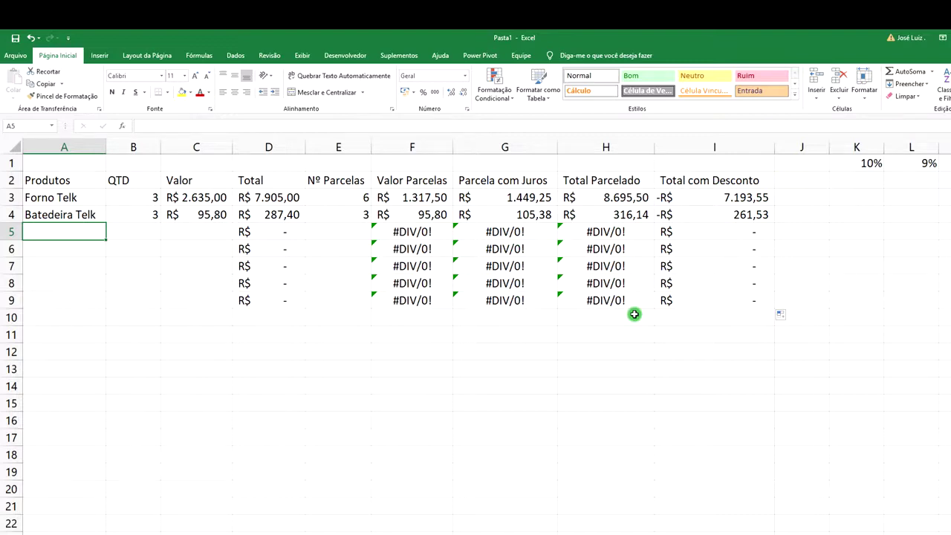
Enter Geladeira Telk in row 5 with quantity 2, value 4500 and 15 installments
{"action": "type", "text": "Geladeira"}
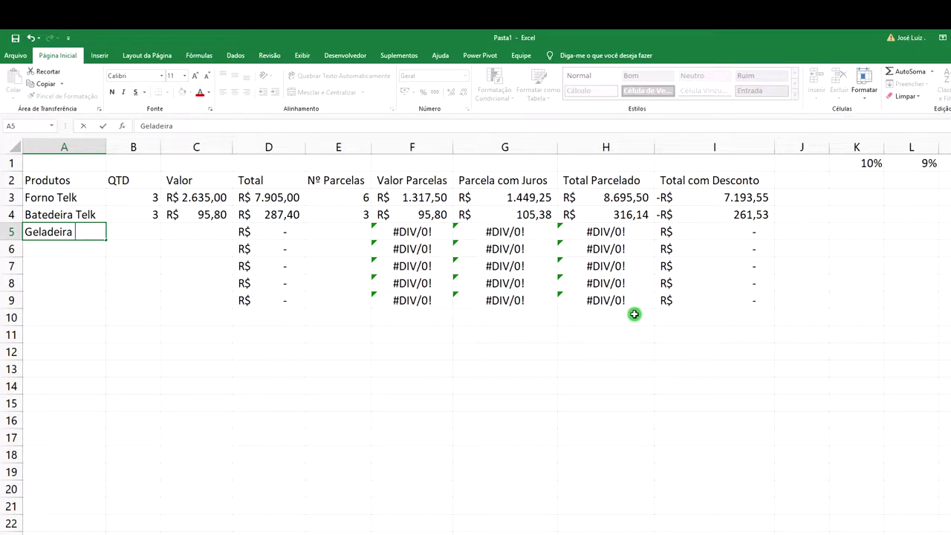
{"action": "type", "text": "elk"}
{"action": "left_click", "coordinate": [140, 233]}
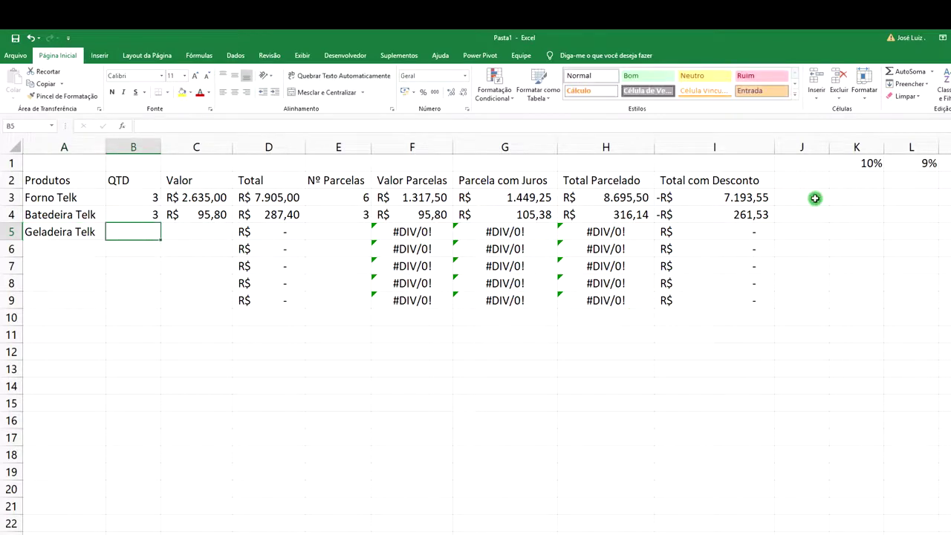
{"action": "type", "text": "2"}
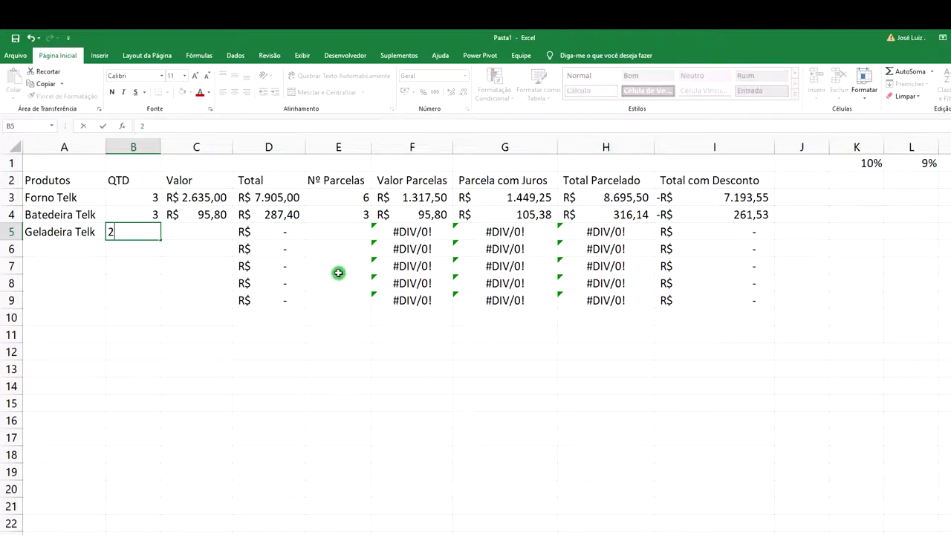
{"action": "left_click", "coordinate": [209, 233]}
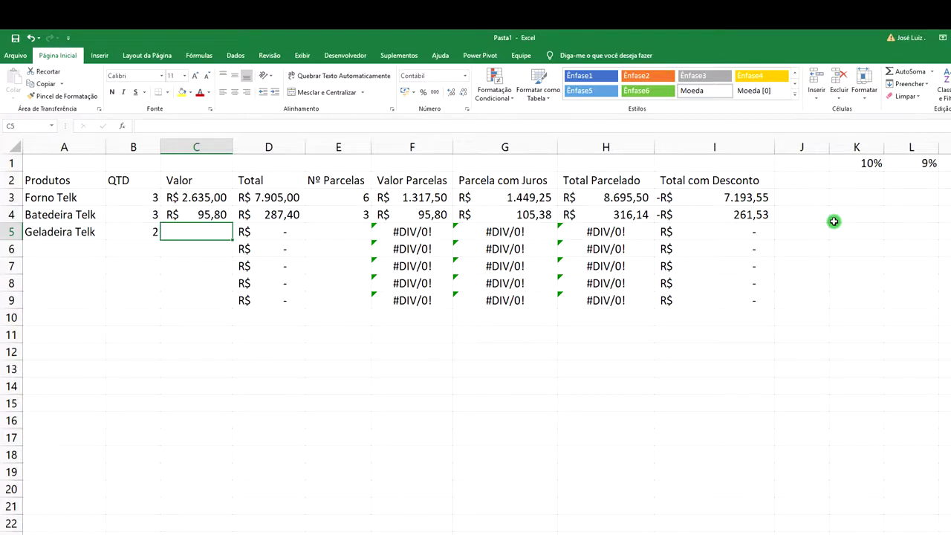
{"action": "type", "text": "4"}
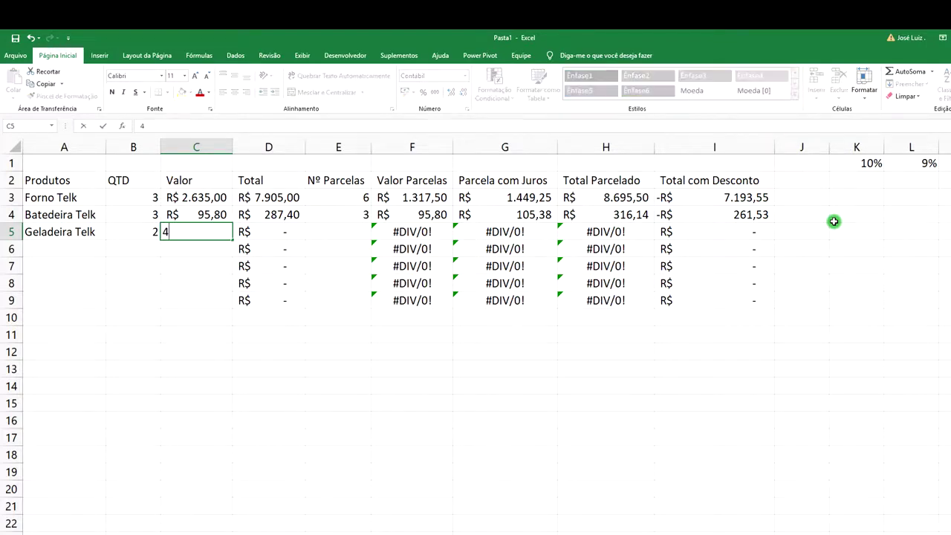
{"action": "type", "text": "500"}
{"action": "key", "text": "Return"}
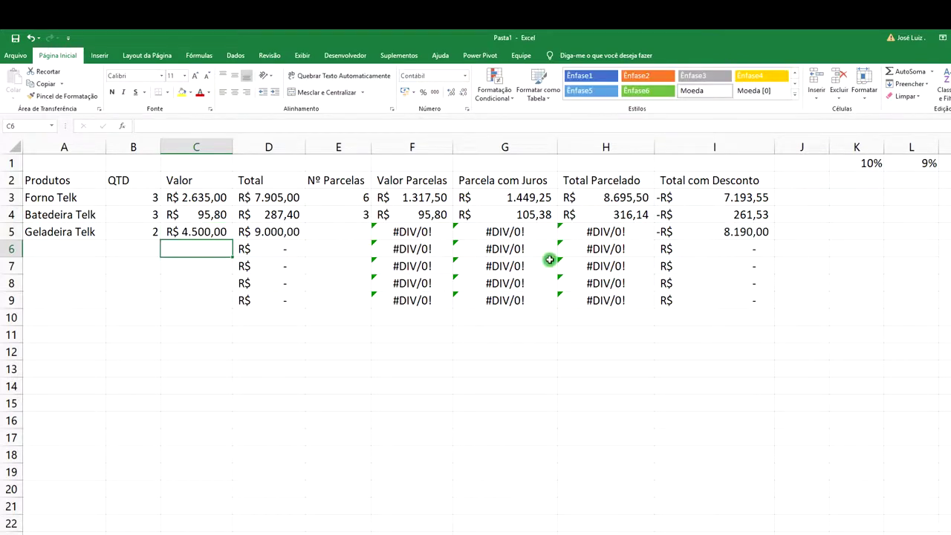
{"action": "left_click", "coordinate": [360, 234]}
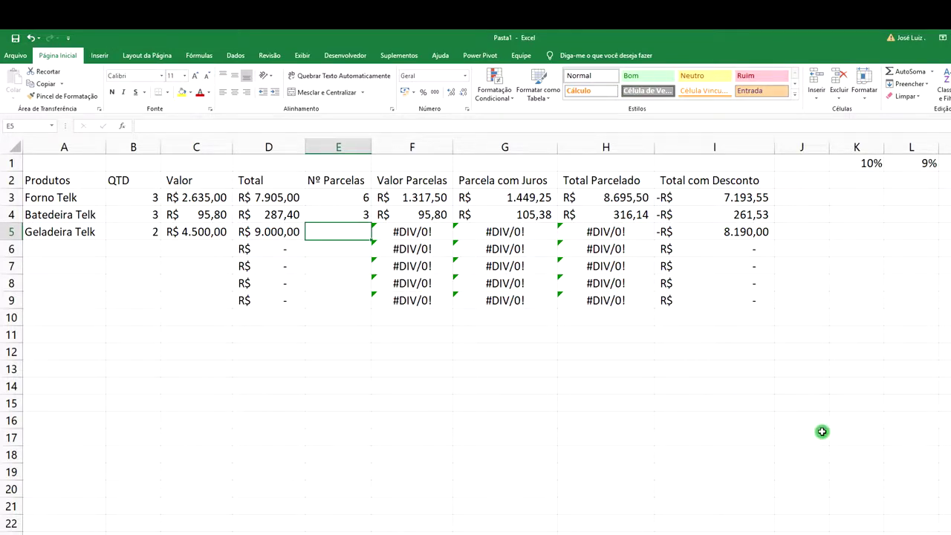
{"action": "type", "text": "15"}
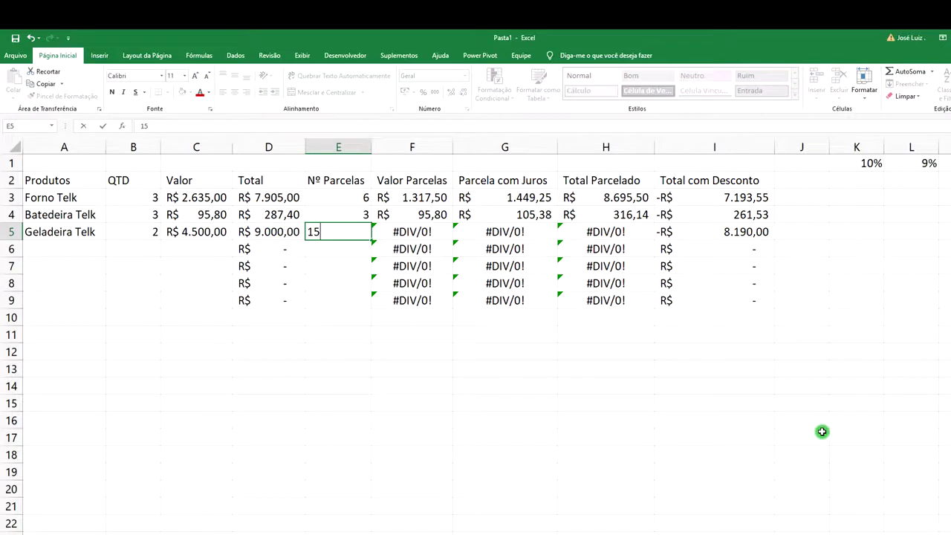
{"action": "key", "text": "Return"}
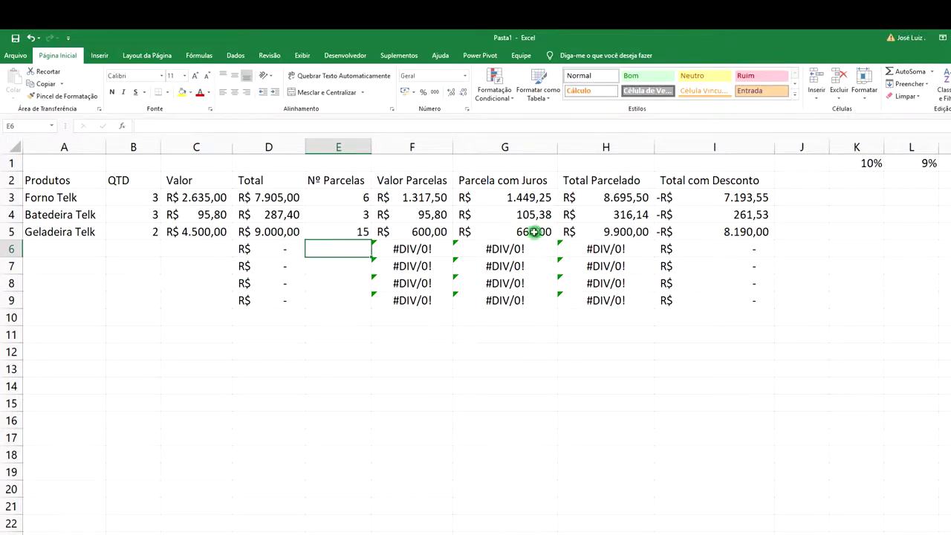
{"action": "left_click", "coordinate": [348, 232]}
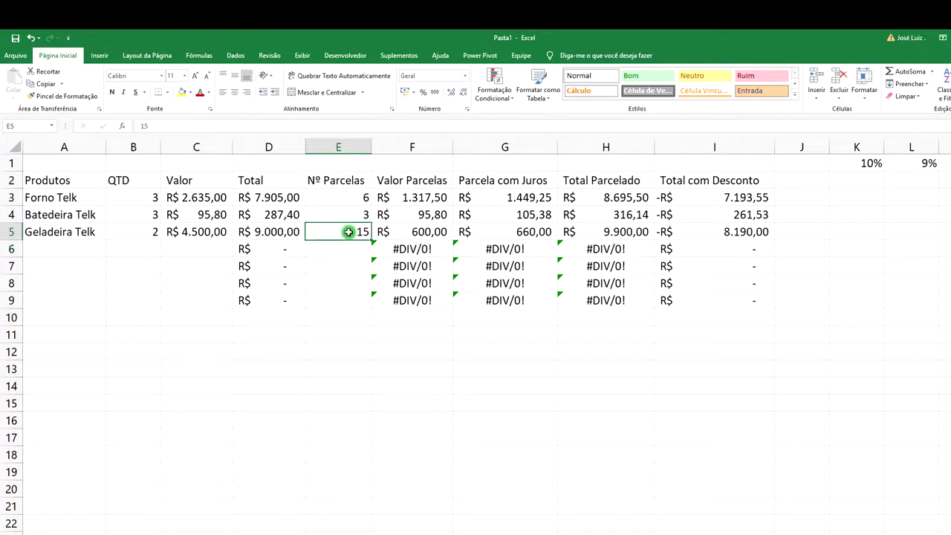
{"action": "left_click", "coordinate": [430, 233]}
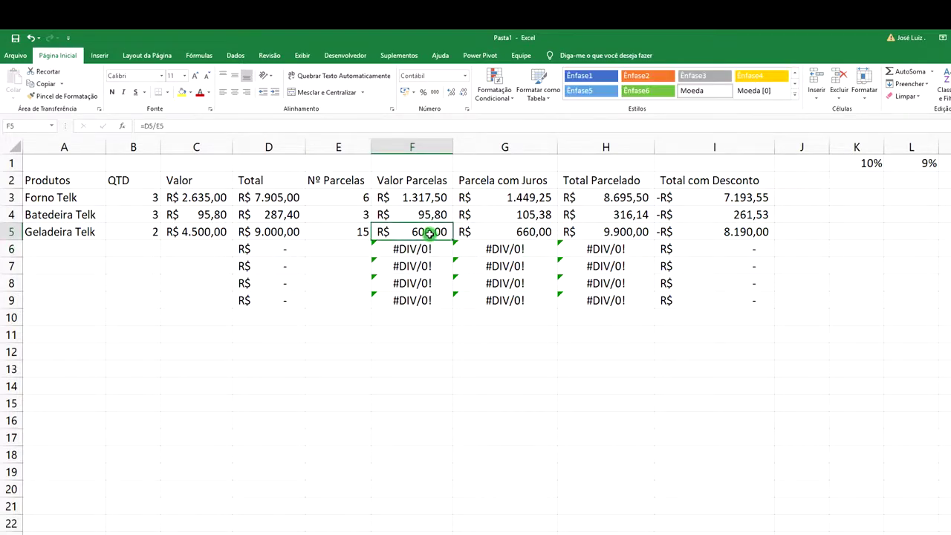
{"action": "left_click", "coordinate": [533, 234]}
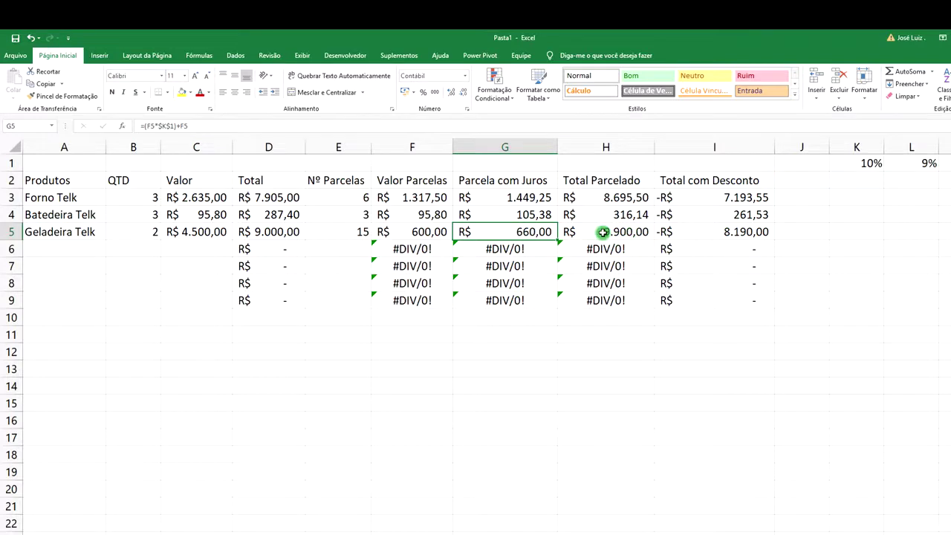
{"action": "left_click", "coordinate": [626, 234]}
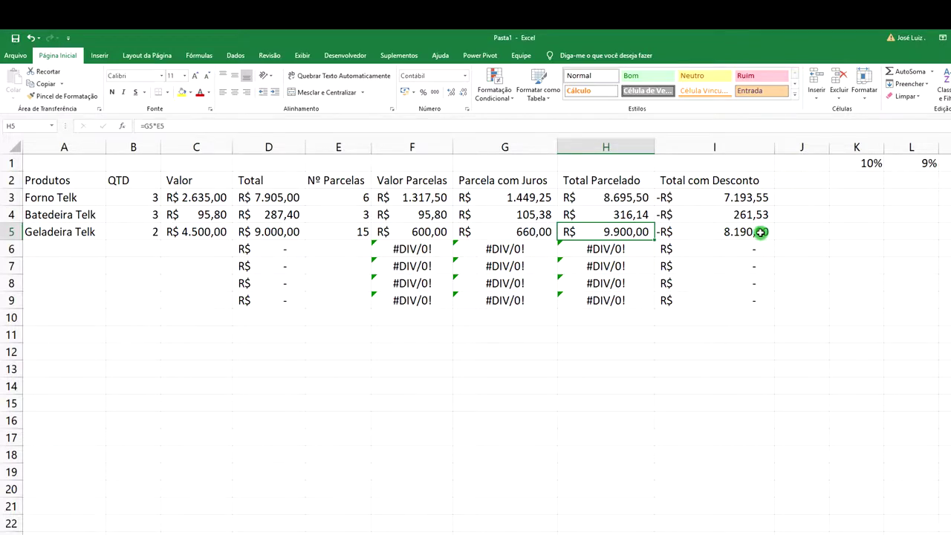
{"action": "left_click", "coordinate": [761, 232]}
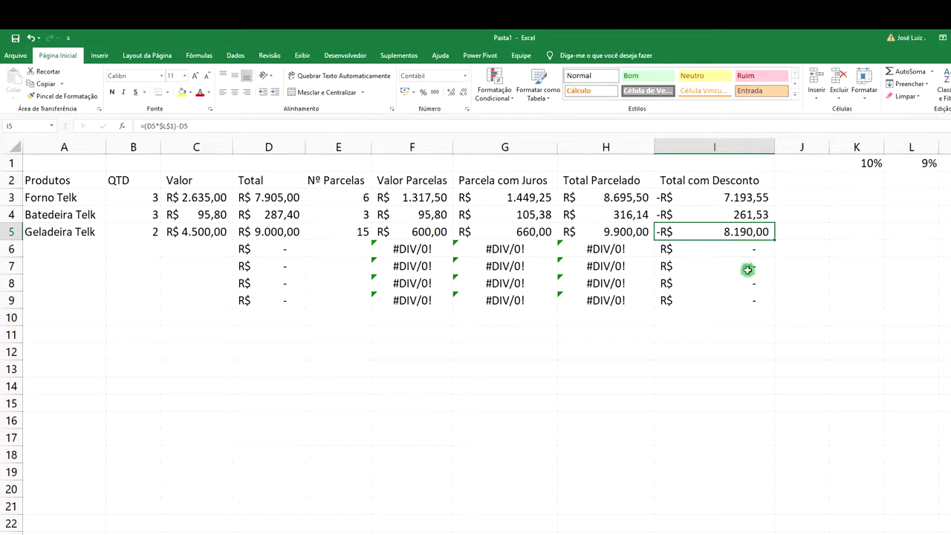
{"action": "left_click", "coordinate": [282, 233]}
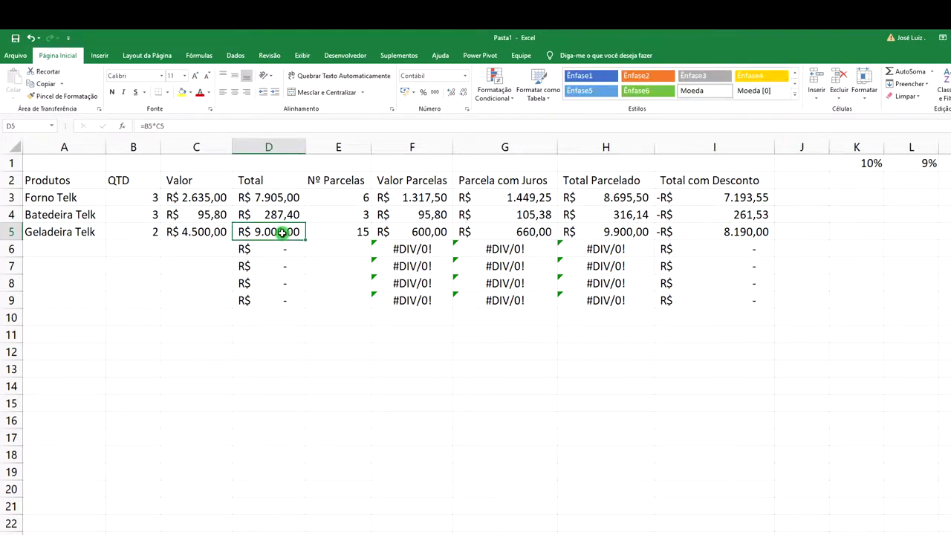
{"action": "left_click", "coordinate": [765, 234]}
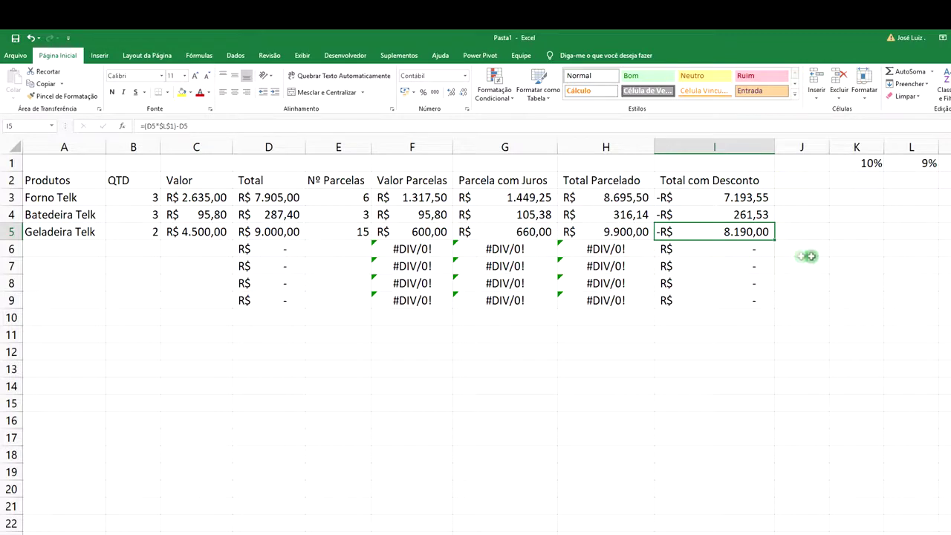
{"action": "left_click", "coordinate": [792, 181]}
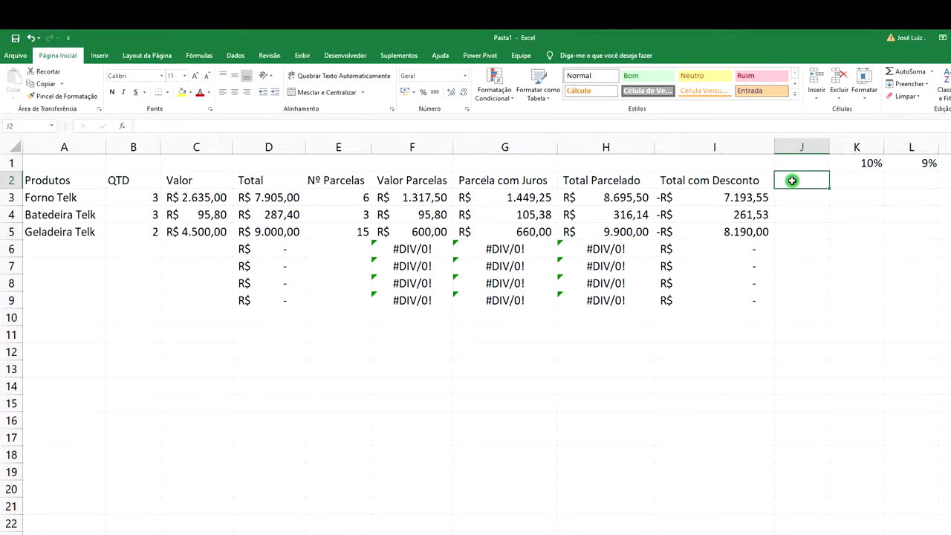
Add the 'Total Final' header in J2 and review the discounted totals in I3:I9
{"action": "type", "text": "Total Final"}
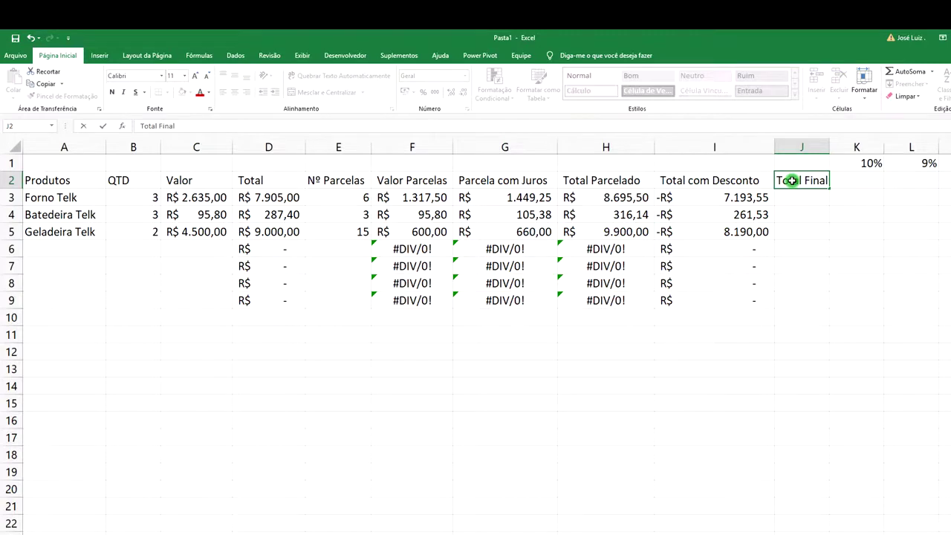
{"action": "left_click", "coordinate": [807, 235]}
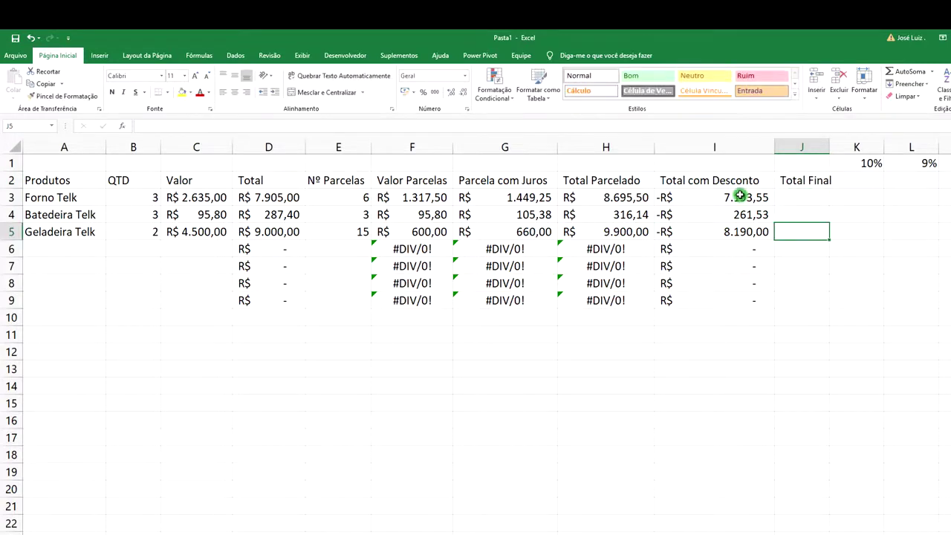
{"action": "left_click", "coordinate": [740, 196]}
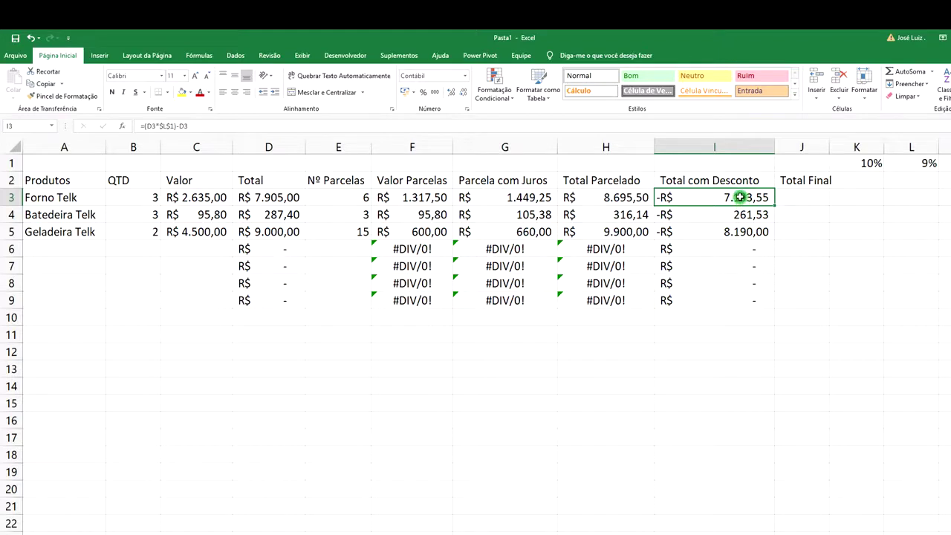
{"action": "left_click_drag", "start_coordinate": [740, 196], "coordinate": [732, 295]}
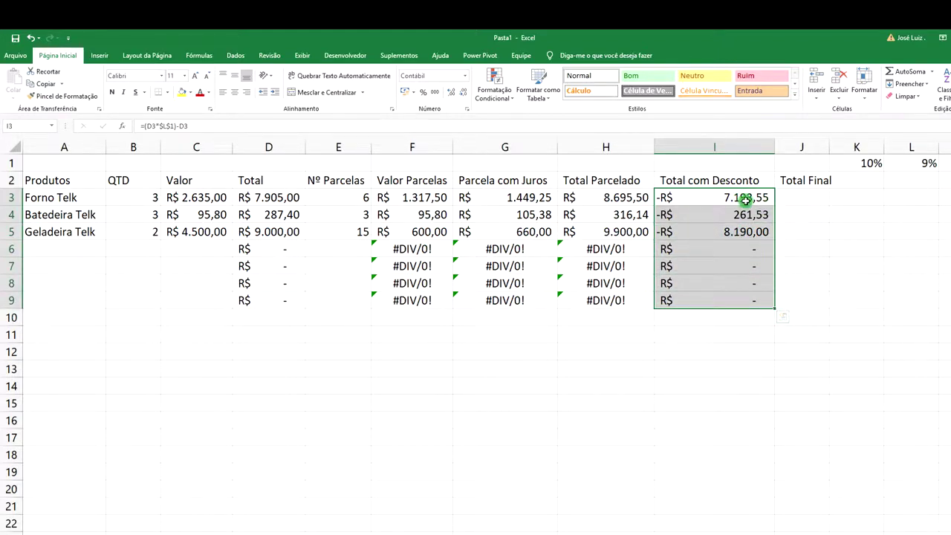
{"action": "left_click", "coordinate": [798, 198]}
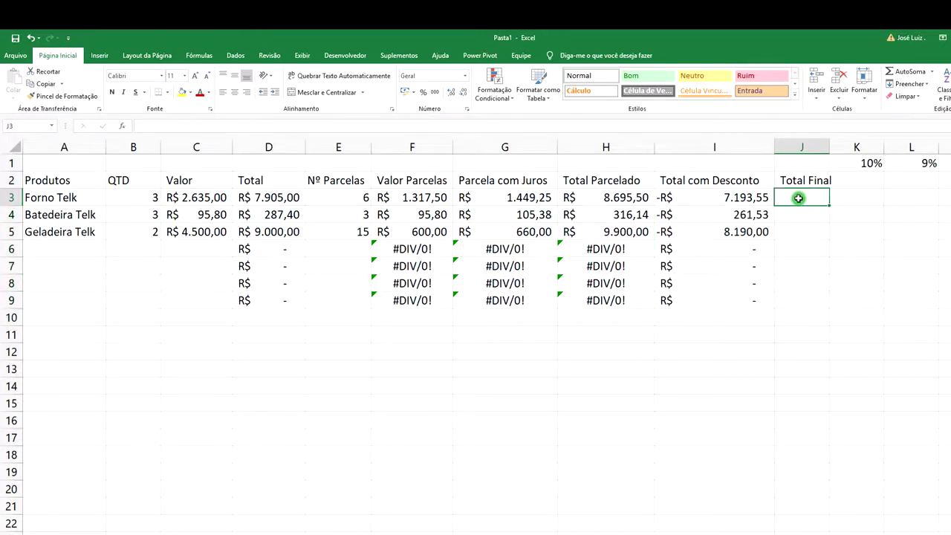
Enter =SOMA(I3:I23) in J3 to total the discounted values
{"action": "type", "text": "="}
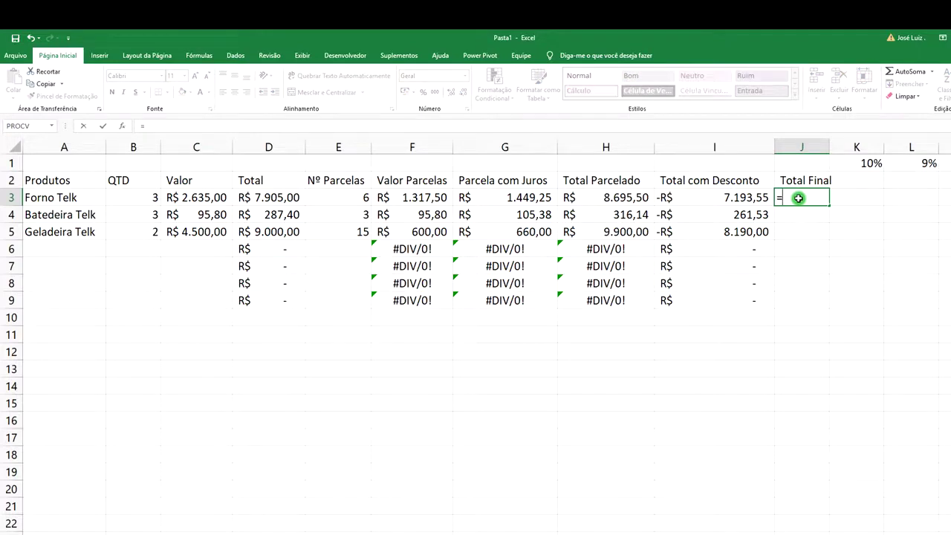
{"action": "type", "text": "soma"}
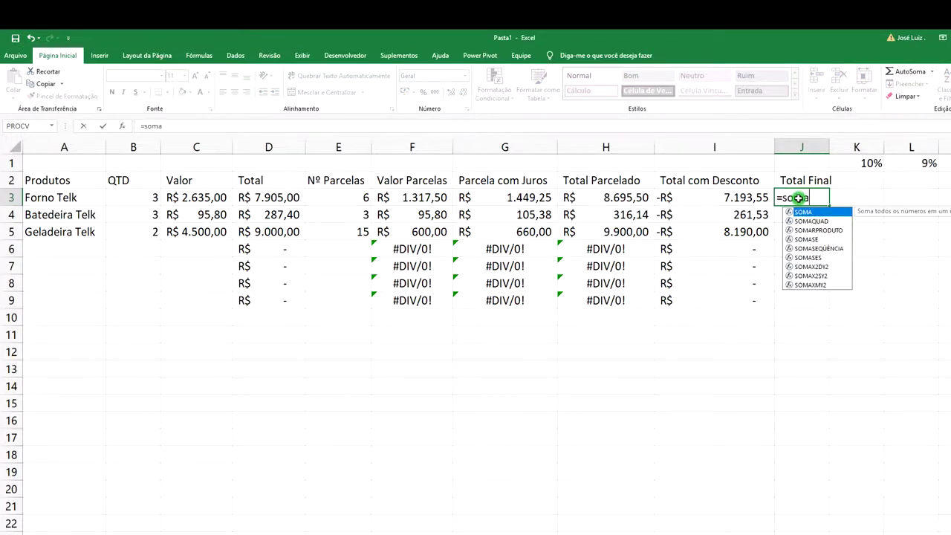
{"action": "type", "text": "("}
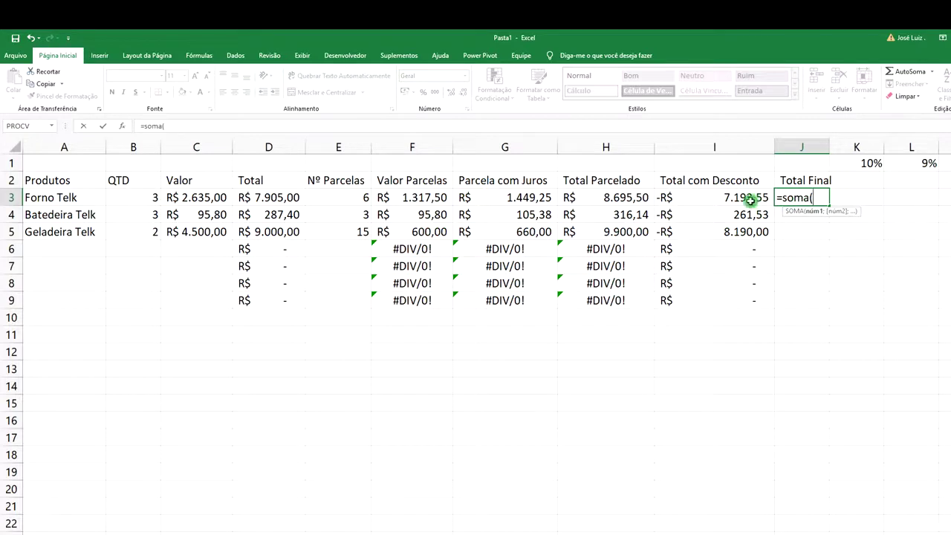
{"action": "left_click", "coordinate": [742, 197]}
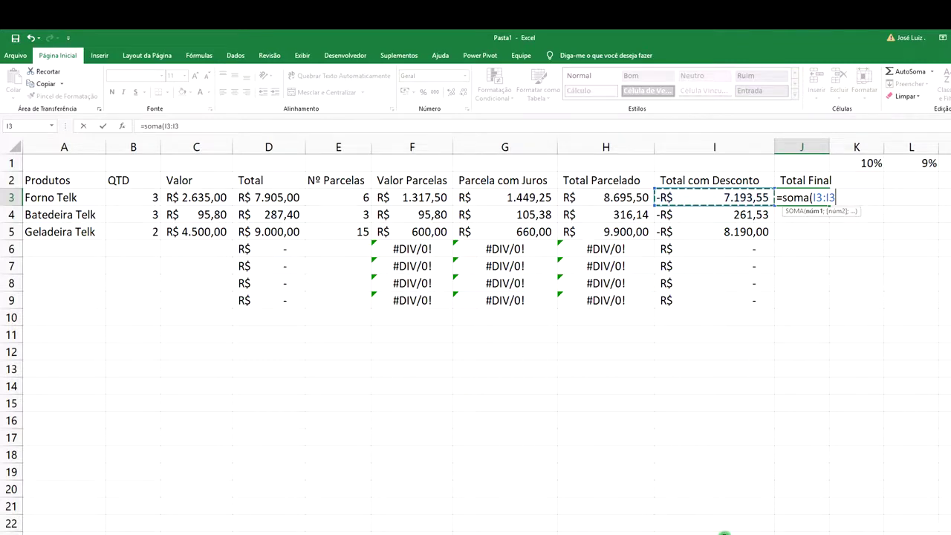
{"action": "left_click", "coordinate": [724, 533], "text": "shift"}
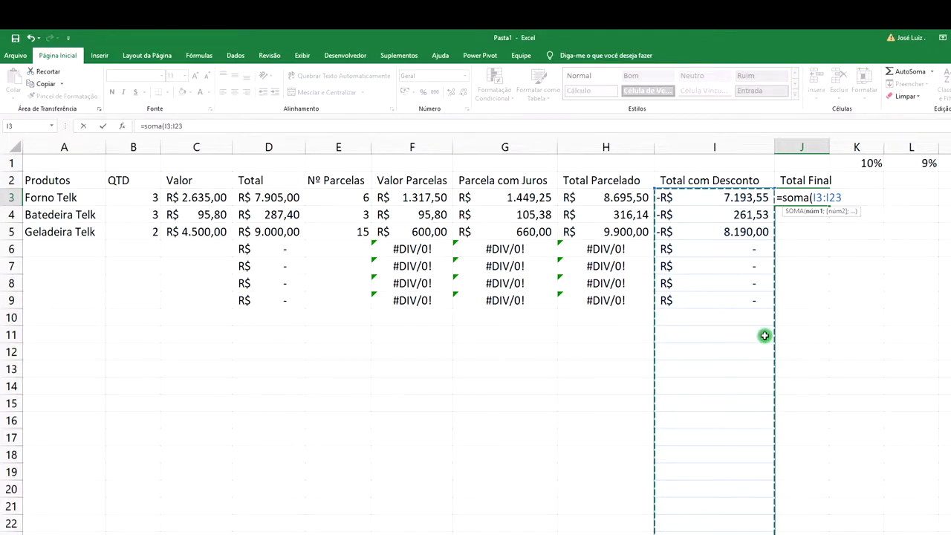
{"action": "type", "text": ")"}
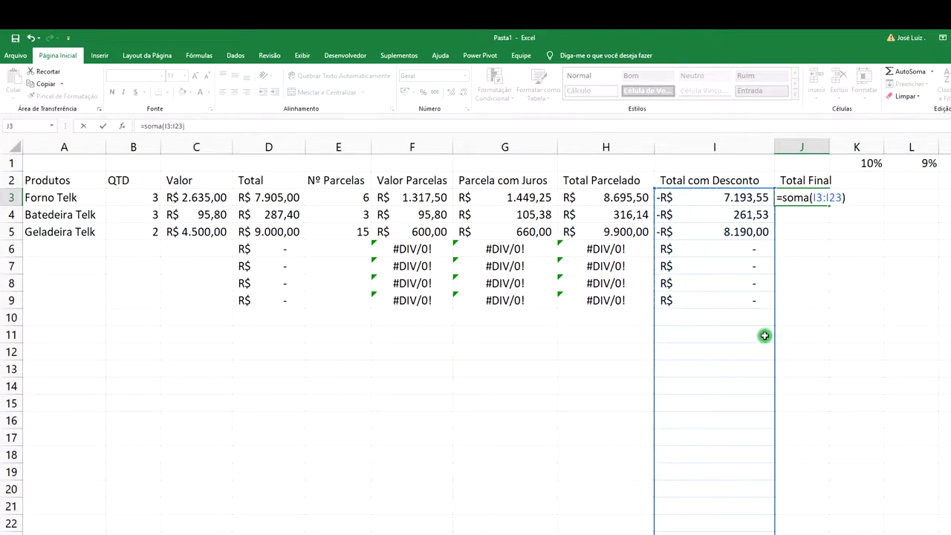
{"action": "key", "text": "Return"}
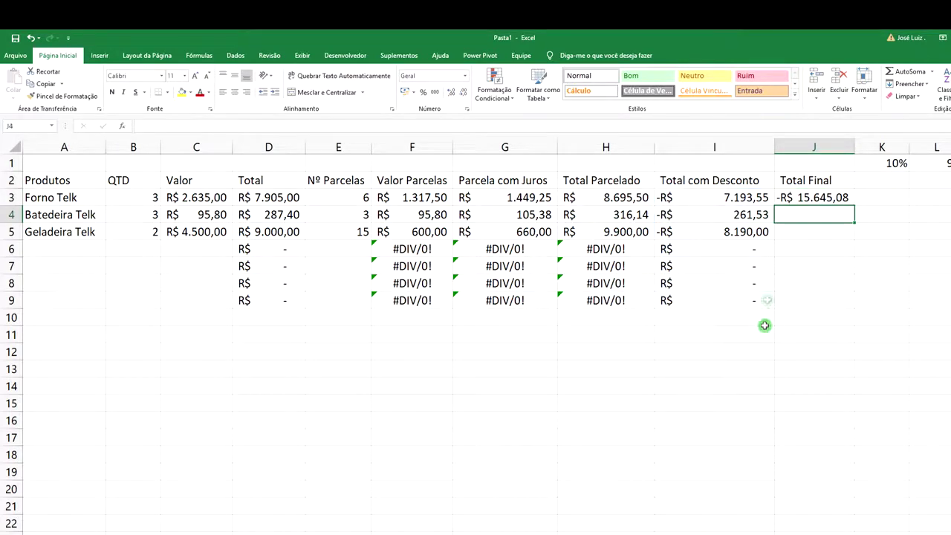
{"action": "left_click", "coordinate": [825, 198]}
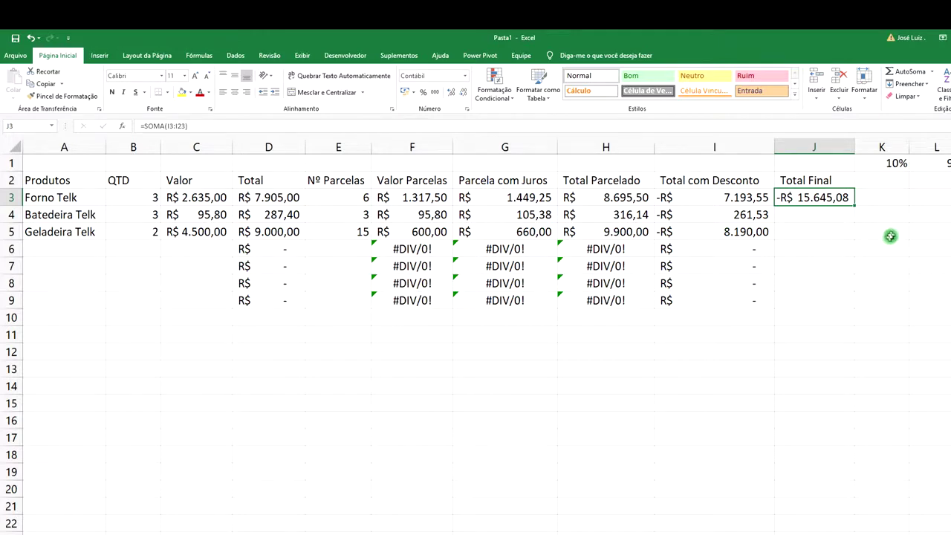
{"action": "left_click", "coordinate": [872, 225]}
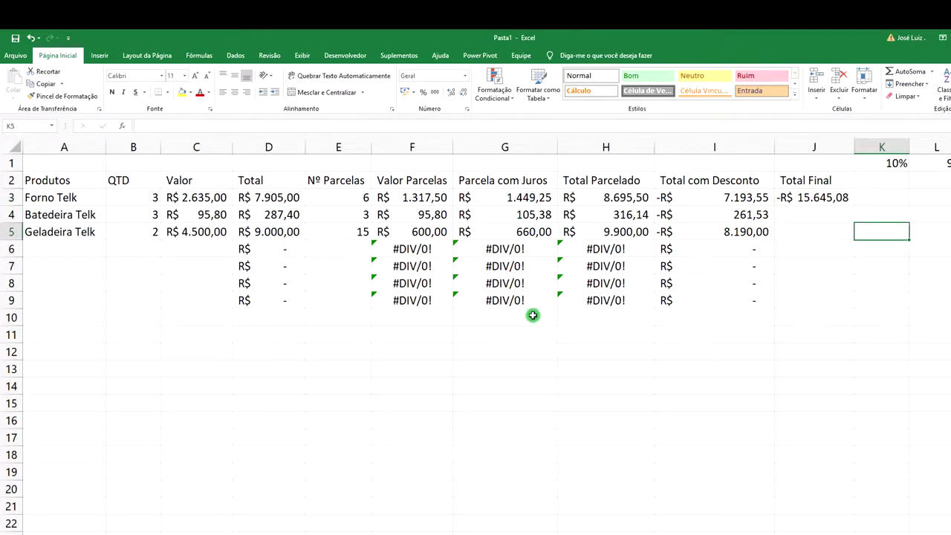
{"action": "left_click", "coordinate": [65, 253]}
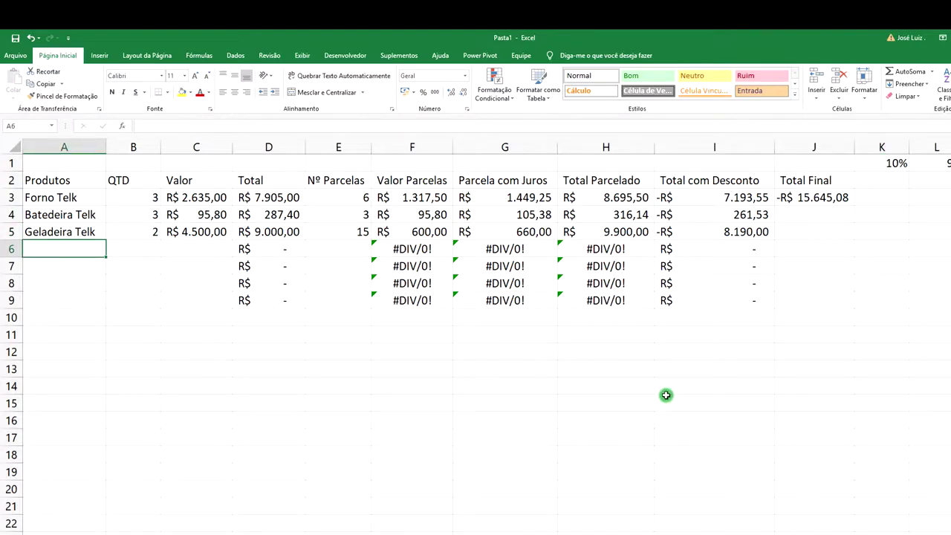
Enter Torradeira in row 6 with quantity 5, price 85 and 3 installments
{"action": "type", "text": "C"}
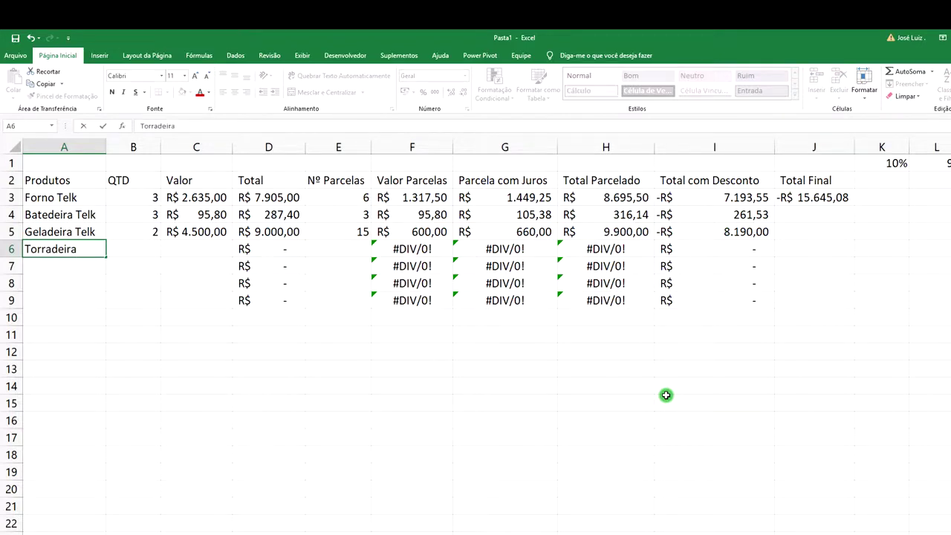
{"action": "left_click", "coordinate": [142, 255]}
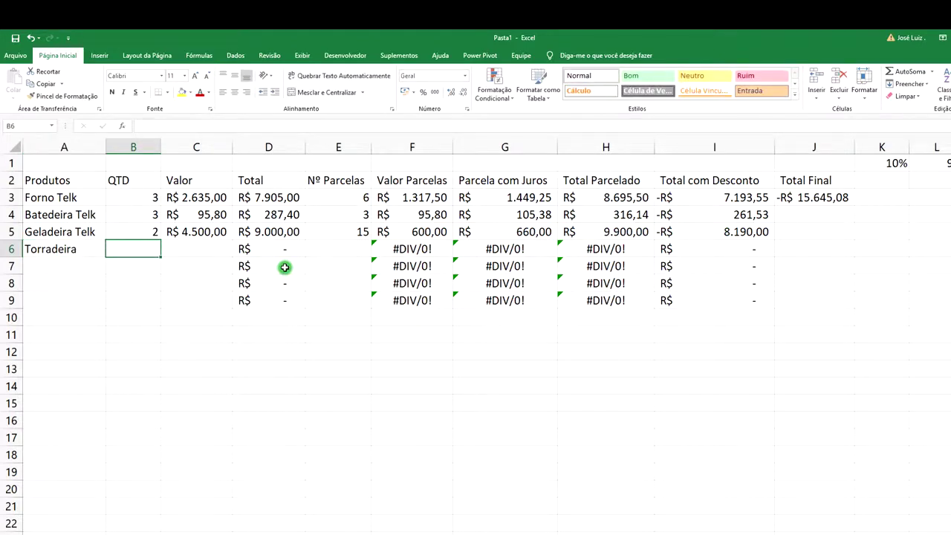
{"action": "type", "text": "5"}
{"action": "left_click", "coordinate": [218, 255]}
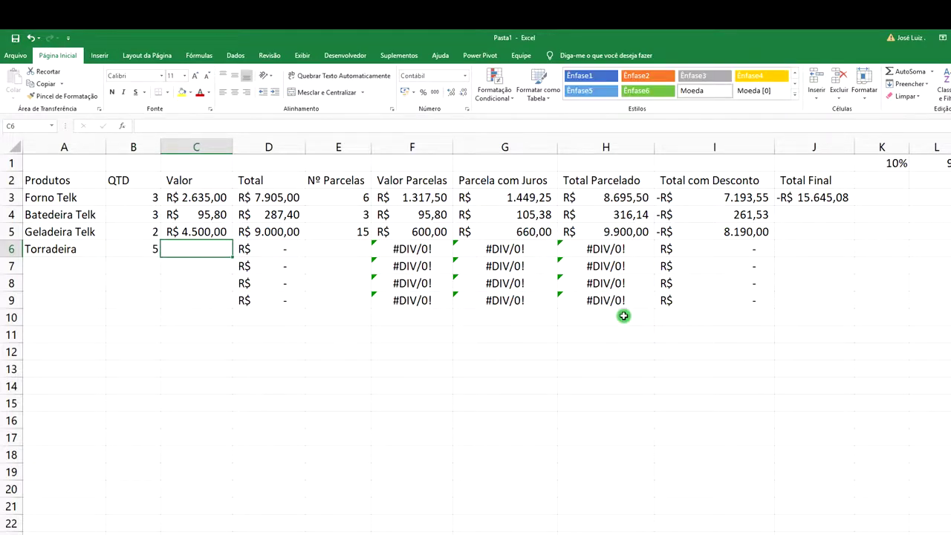
{"action": "type", "text": "85"}
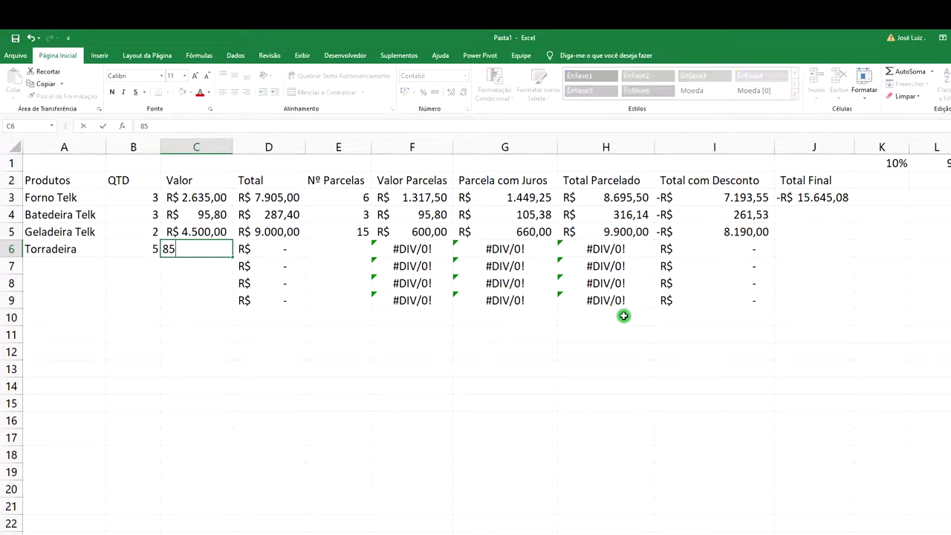
{"action": "key", "text": "Return"}
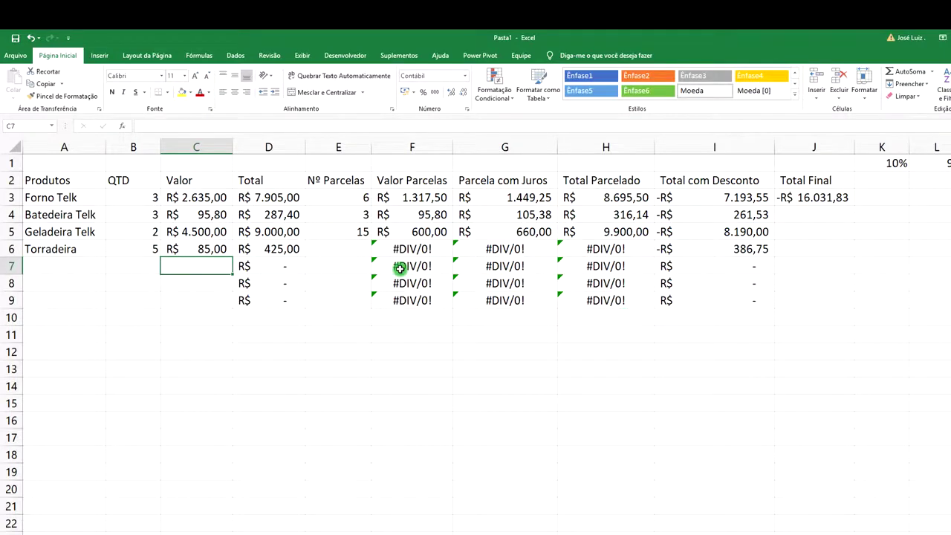
{"action": "left_click", "coordinate": [340, 251]}
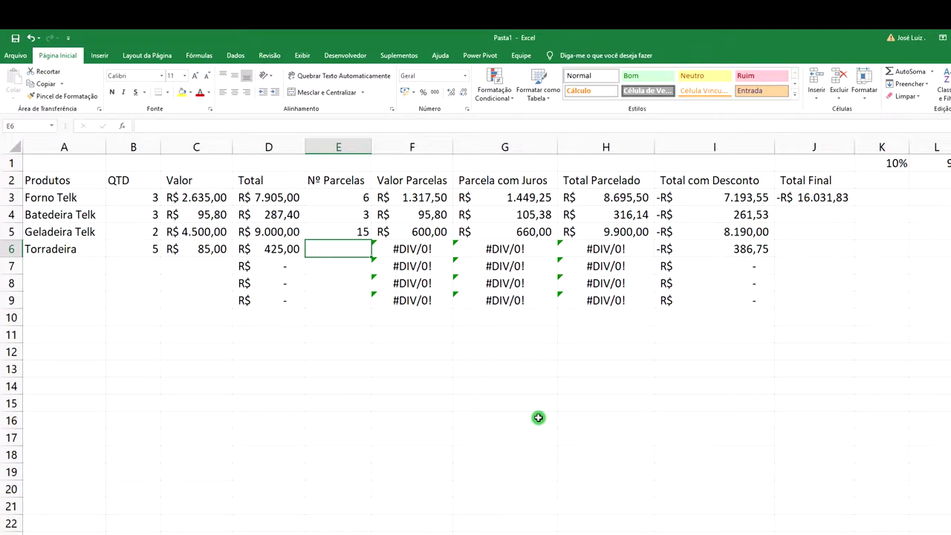
{"action": "type", "text": "3"}
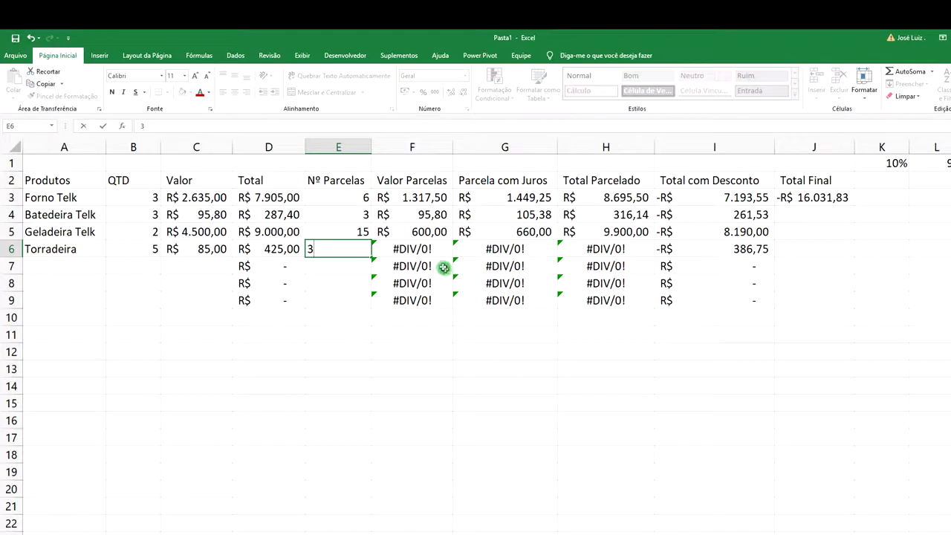
{"action": "key", "text": "Return"}
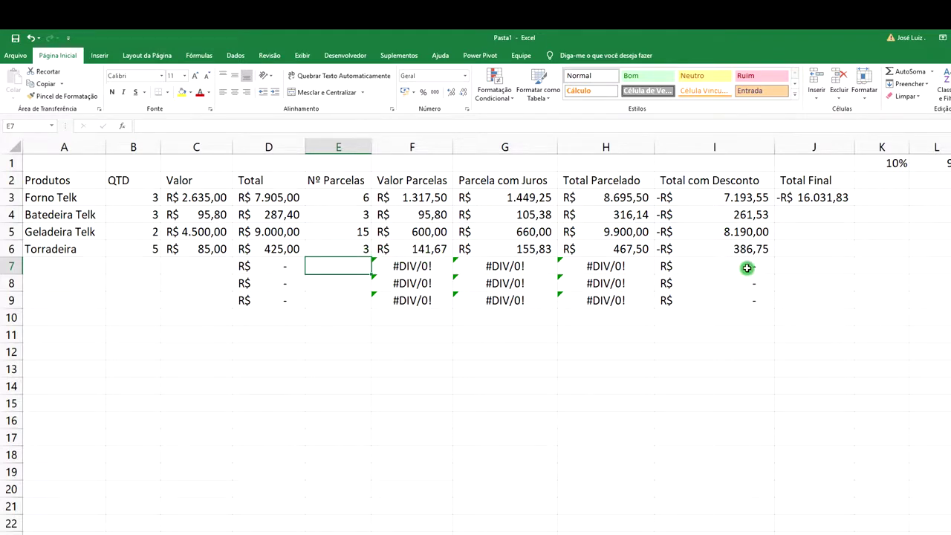
Check row 6's calculated installments and discount, and the Total Final of -R$ 16.031,83
{"action": "left_click", "coordinate": [421, 251]}
{"action": "left_click", "coordinate": [510, 250]}
{"action": "left_click", "coordinate": [631, 251]}
{"action": "left_click", "coordinate": [728, 253]}
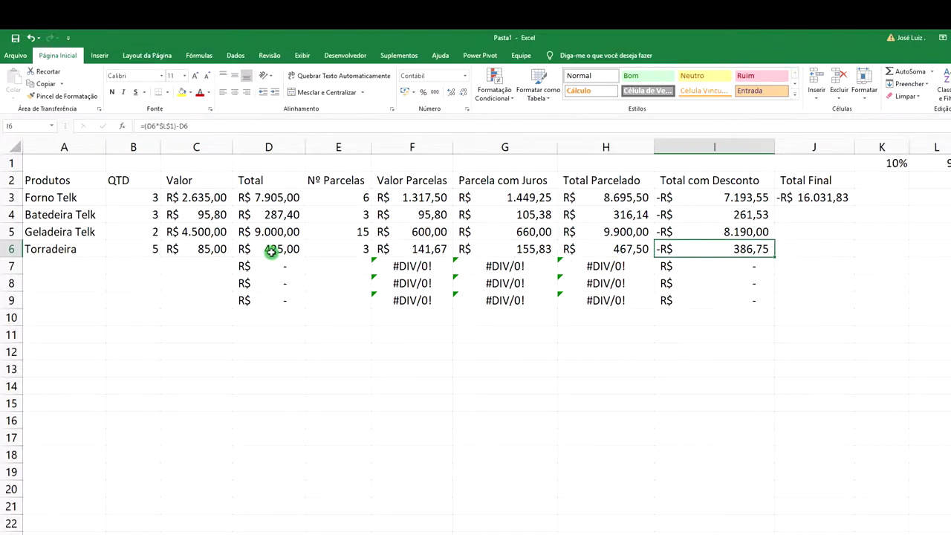
{"action": "left_click", "coordinate": [151, 251]}
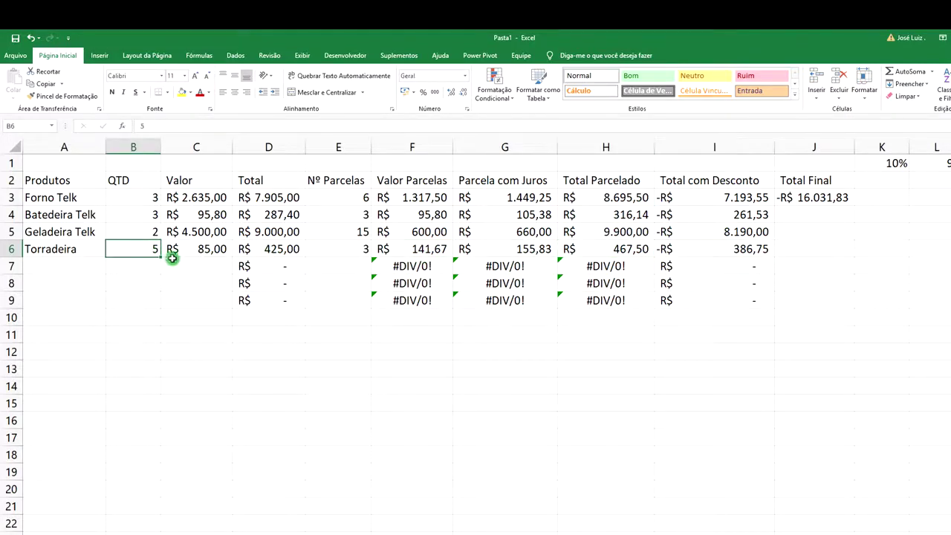
{"action": "left_click", "coordinate": [211, 251]}
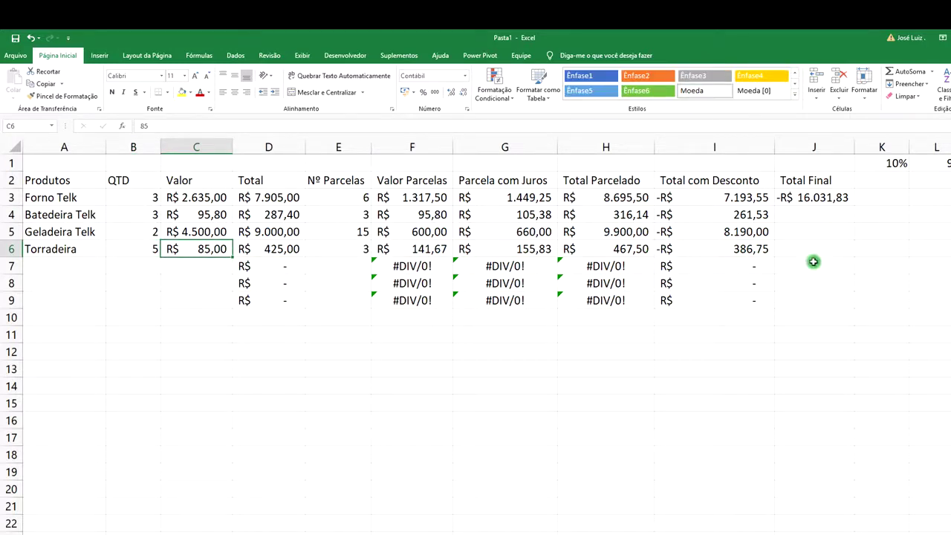
{"action": "left_click", "coordinate": [850, 197]}
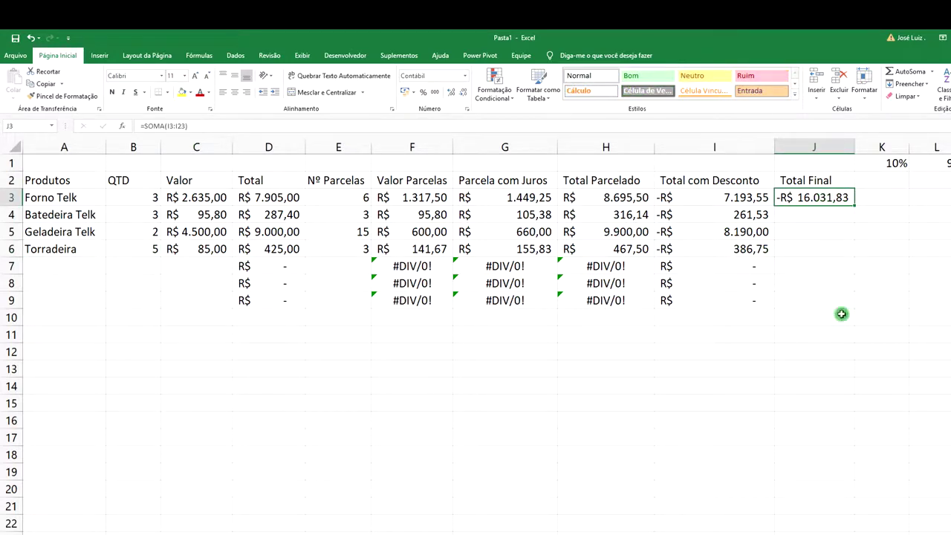
{"action": "left_click", "coordinate": [882, 200]}
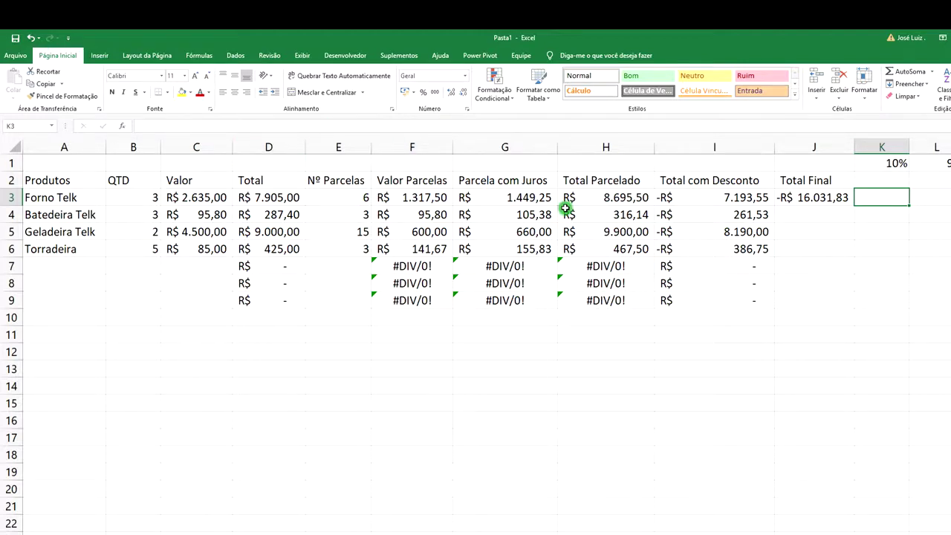
Merge and centre A1:J1 and enter the title 'Sistema completo de Vendas'
{"action": "mouse_move", "coordinate": [71, 162]}
{"action": "left_mouse_down"}
{"action": "mouse_move", "coordinate": [424, 170]}
{"action": "mouse_move", "coordinate": [813, 161]}
{"action": "left_mouse_up"}
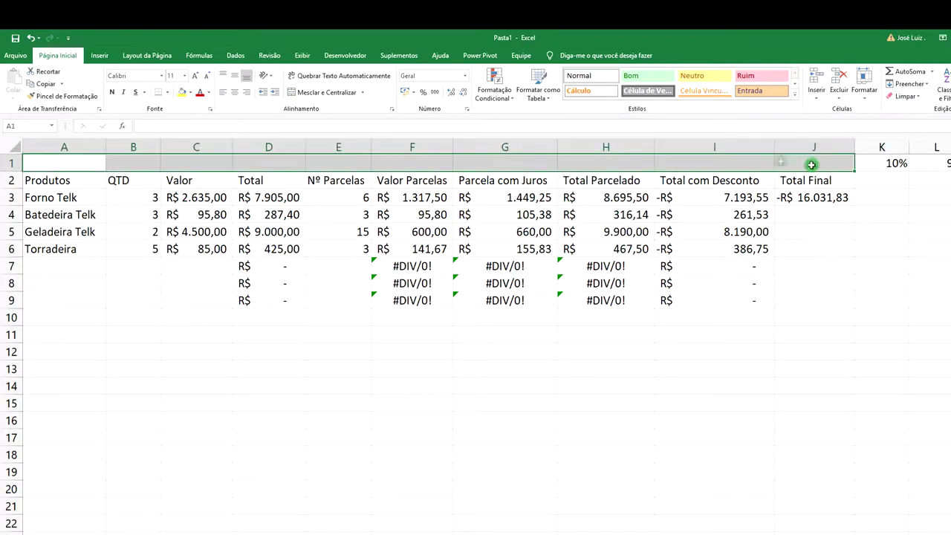
{"action": "left_click", "coordinate": [304, 92]}
{"action": "type", "text": "Sistema c"}
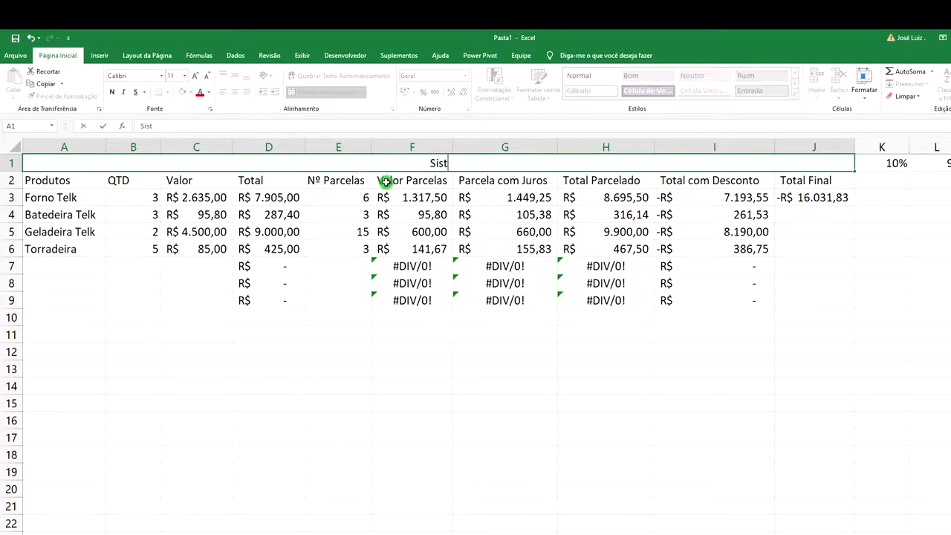
{"action": "type", "text": "omplt"}
{"action": "key", "text": "BackSpace"}
{"action": "key", "text": "BackSpace"}
{"action": "type", "text": "leto"}
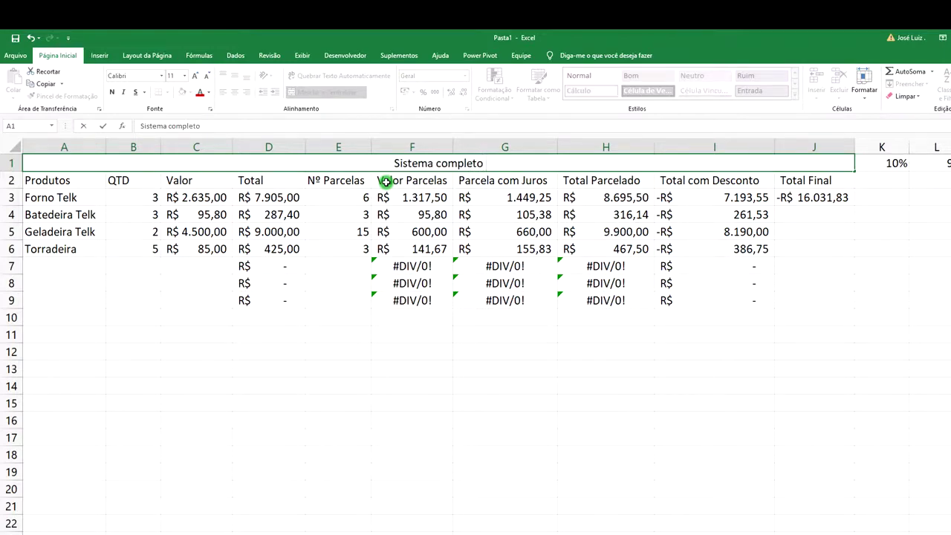
{"action": "type", "text": " de Vendas"}
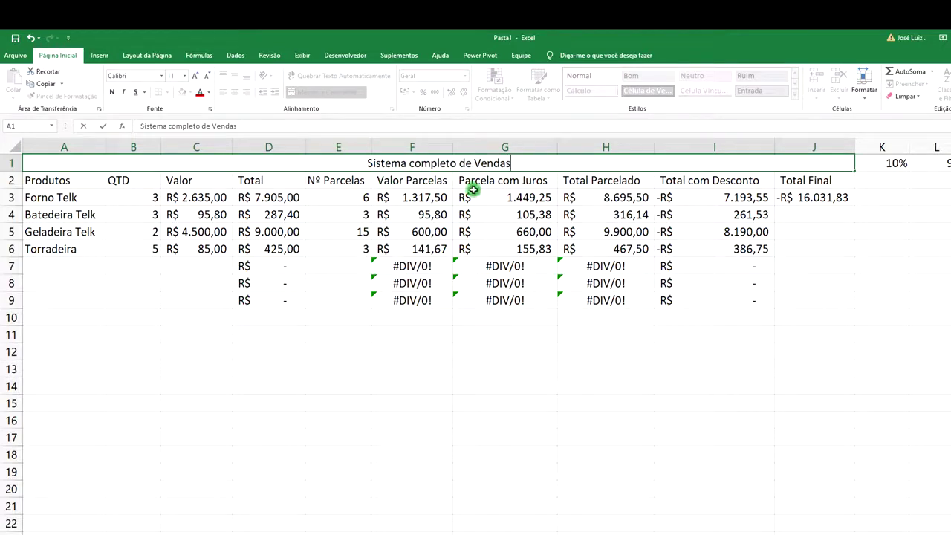
{"action": "left_click", "coordinate": [594, 179]}
{"action": "left_click", "coordinate": [503, 161]}
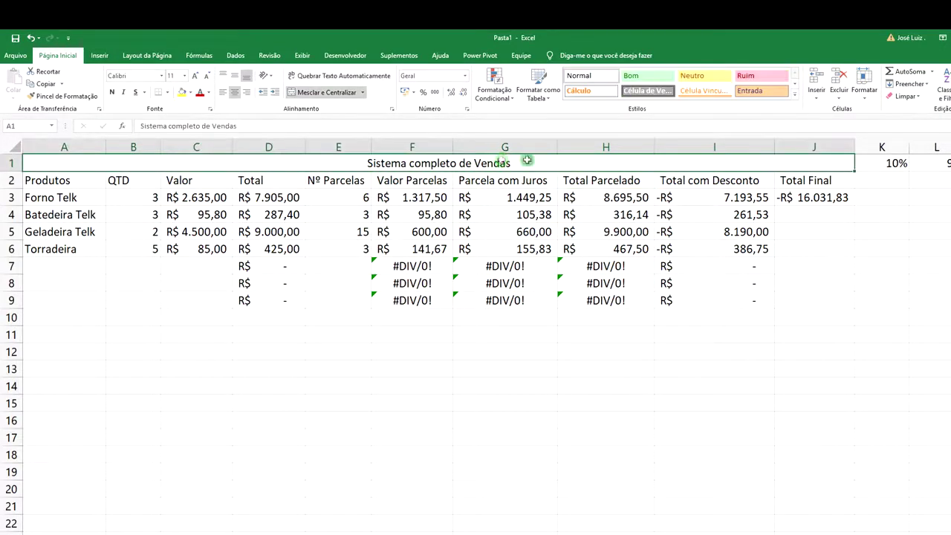
Give the title cell a black fill with white text
{"action": "left_click", "coordinate": [190, 92]}
{"action": "left_click", "coordinate": [192, 117]}
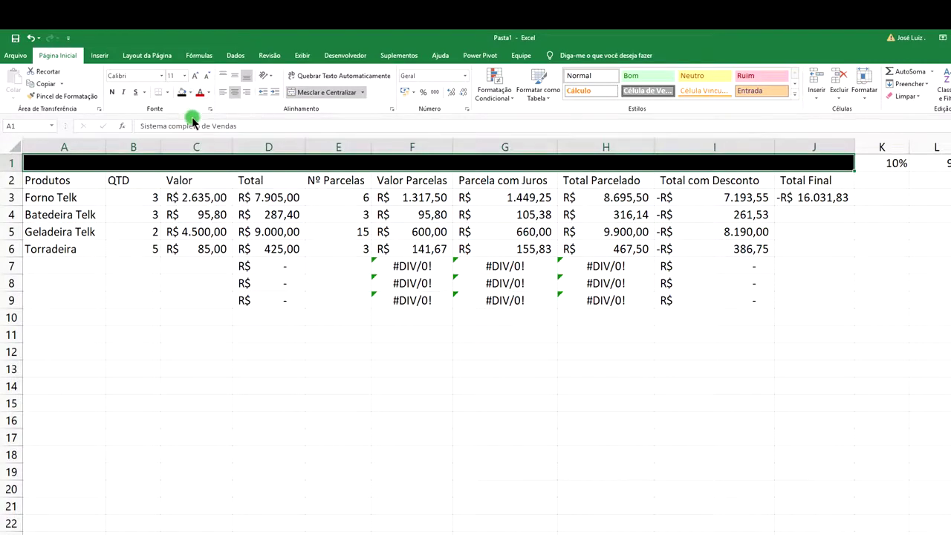
{"action": "left_click", "coordinate": [208, 92]}
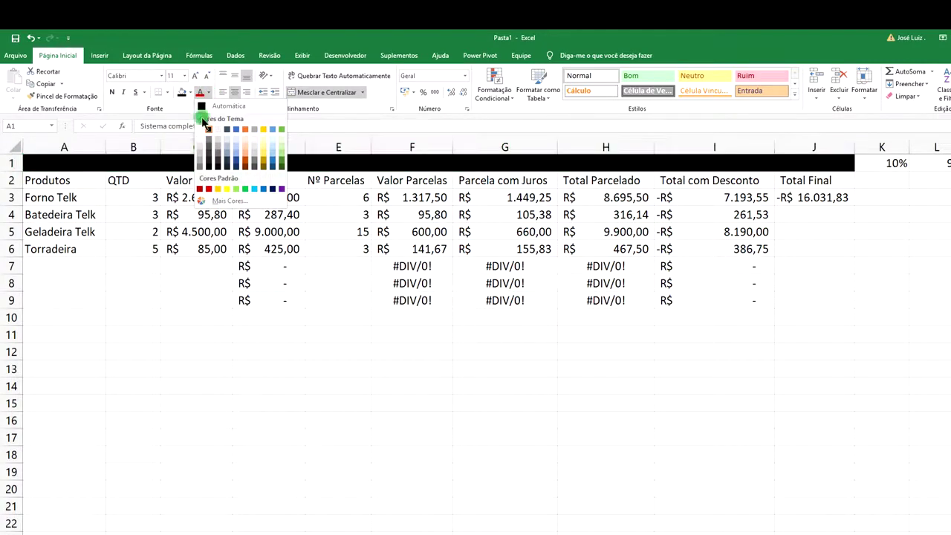
{"action": "left_click", "coordinate": [200, 130]}
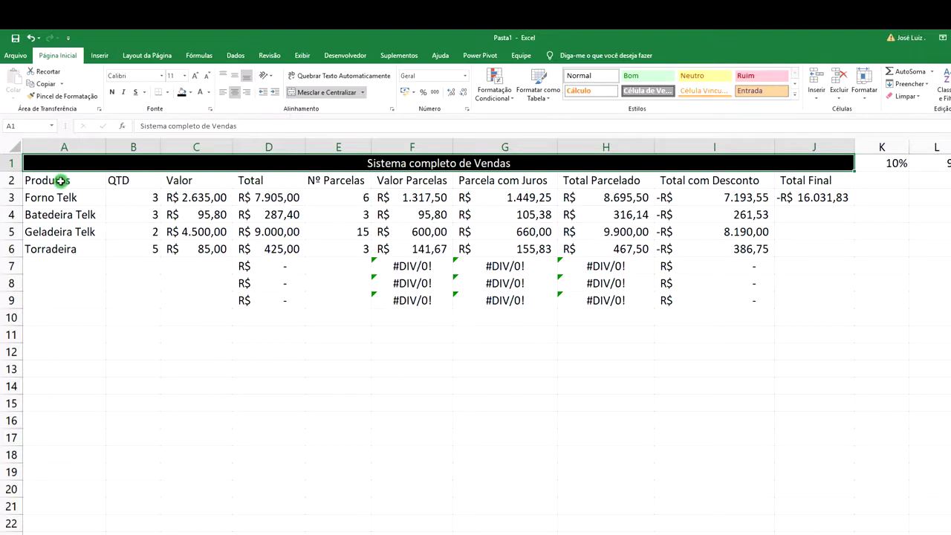
Shade the header row A2:J2 blue
{"action": "left_click_drag", "start_coordinate": [60, 181], "coordinate": [796, 176]}
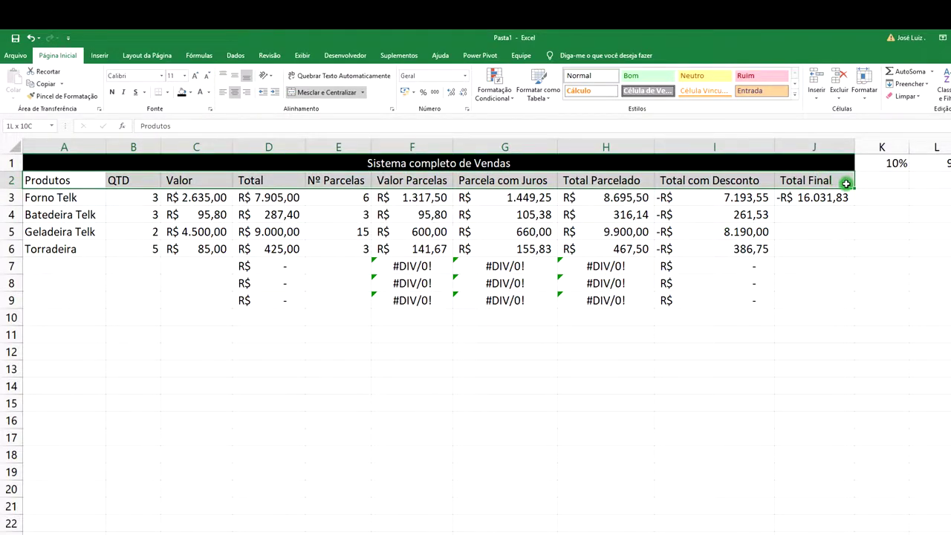
{"action": "left_click_drag", "start_coordinate": [845, 183], "coordinate": [845, 184]}
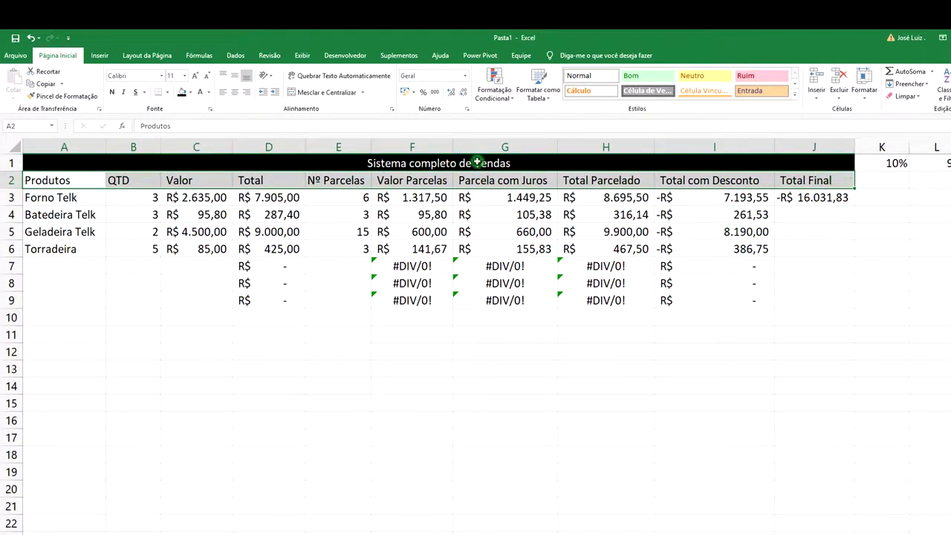
{"action": "left_click", "coordinate": [191, 92]}
{"action": "left_click", "coordinate": [216, 116]}
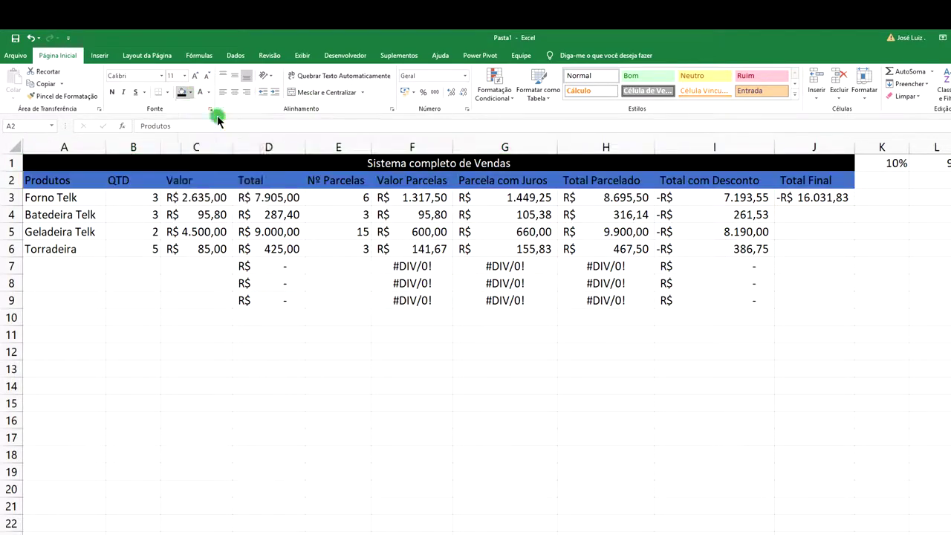
{"action": "left_click_drag", "start_coordinate": [66, 197], "coordinate": [80, 282]}
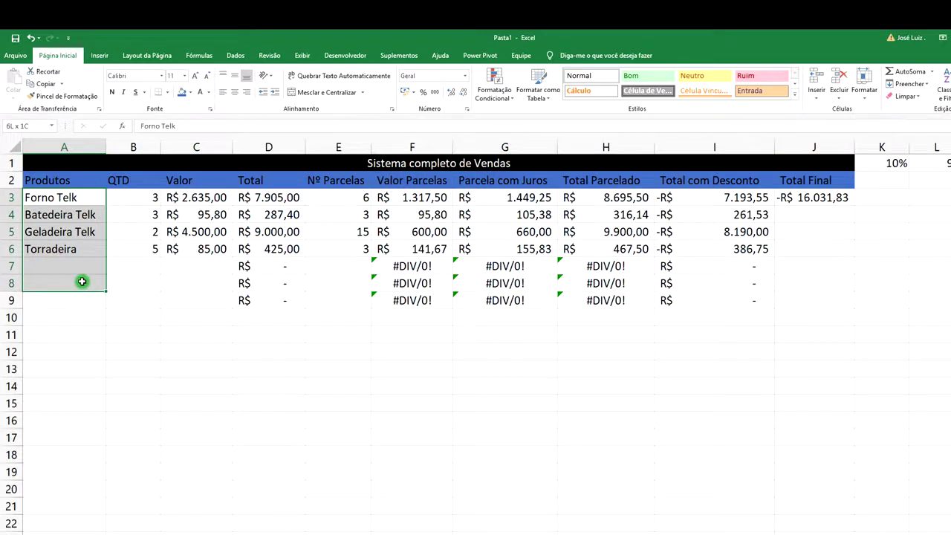
{"action": "left_click", "coordinate": [899, 218]}
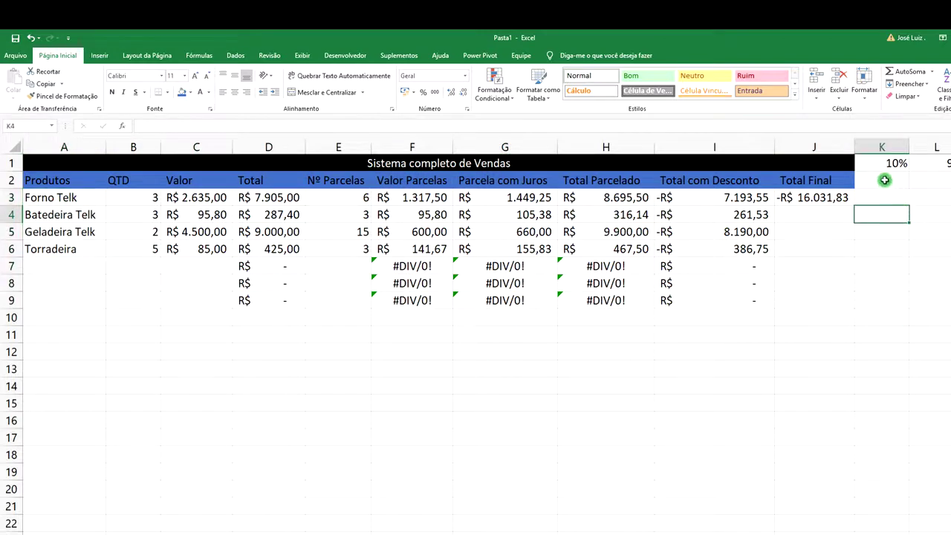
Fill the area below the rate cells in columns K and L with black
{"action": "left_click_drag", "start_coordinate": [884, 180], "coordinate": [920, 196]}
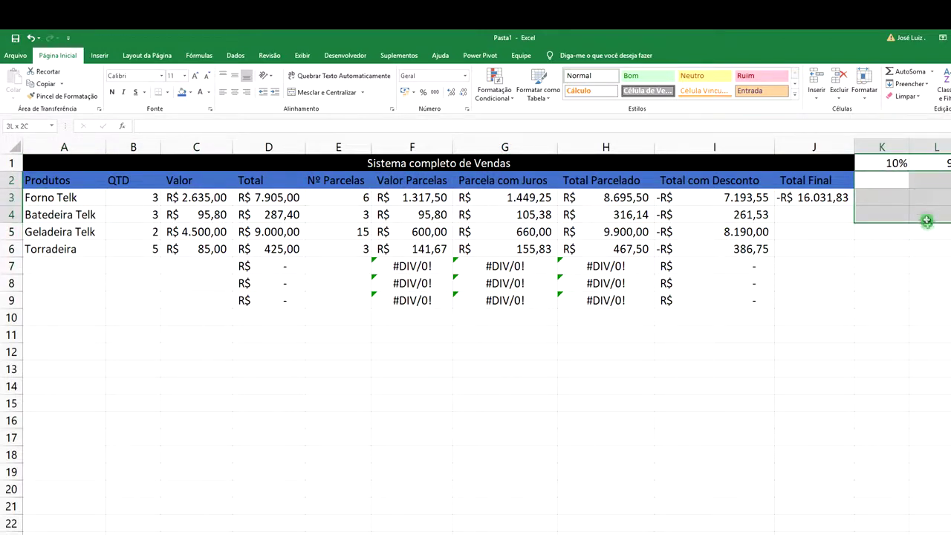
{"action": "left_click_drag", "start_coordinate": [920, 195], "coordinate": [949, 529]}
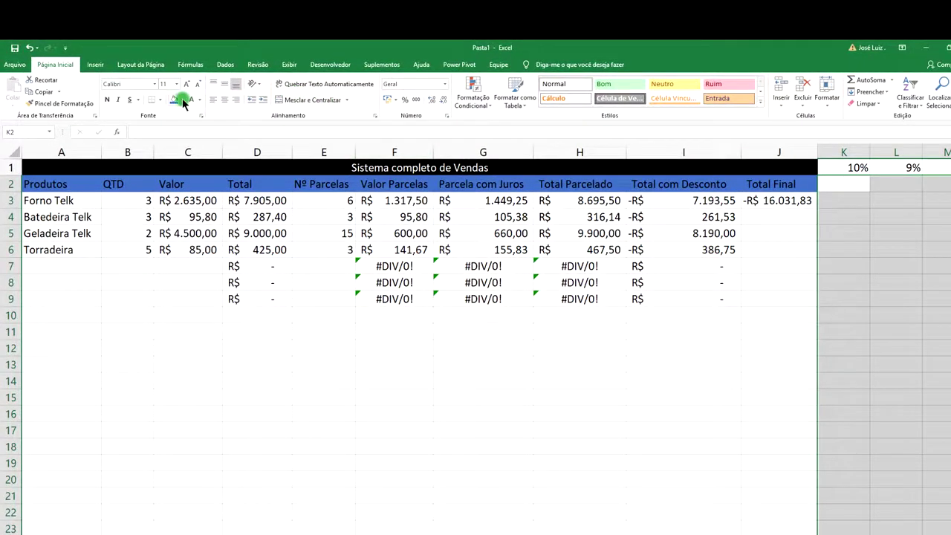
{"action": "left_click", "coordinate": [181, 100]}
{"action": "left_click", "coordinate": [182, 125]}
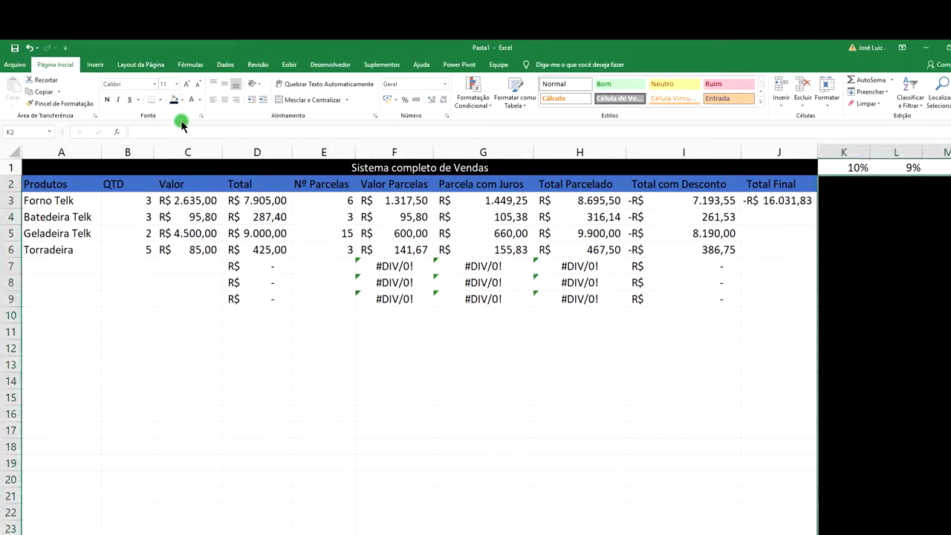
Shade the 10% and 9% rate cells blue and fill M1 black
{"action": "mouse_move", "coordinate": [849, 168]}
{"action": "left_mouse_down"}
{"action": "mouse_move", "coordinate": [948, 170]}
{"action": "mouse_move", "coordinate": [912, 168]}
{"action": "left_mouse_up"}
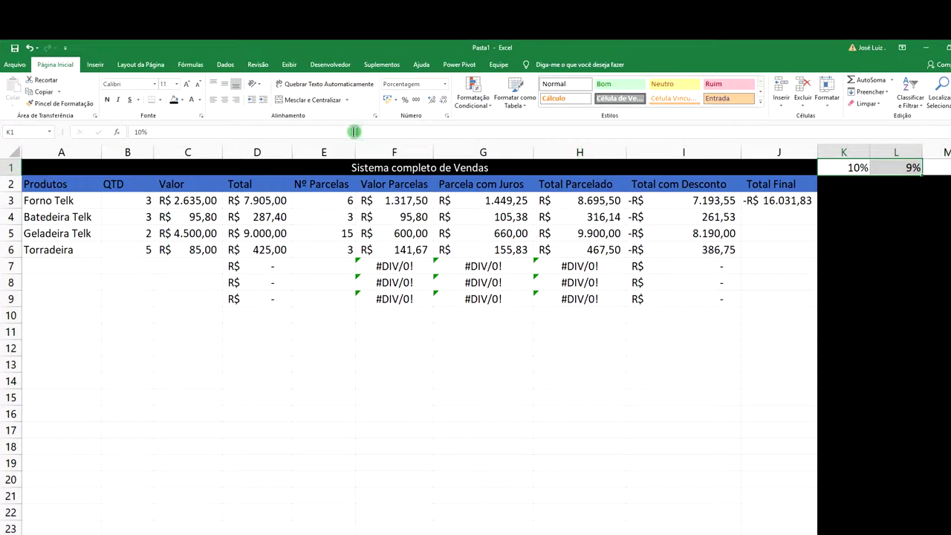
{"action": "left_click", "coordinate": [181, 99]}
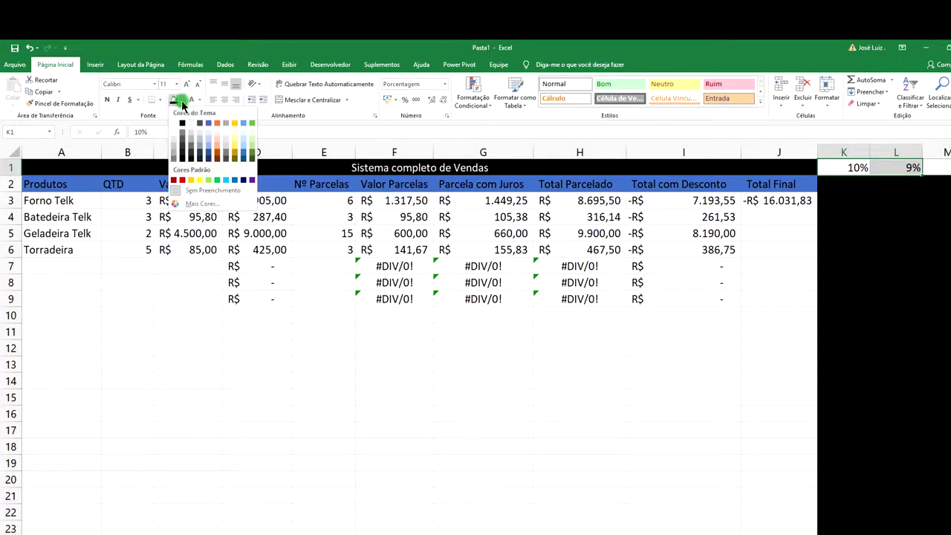
{"action": "left_click", "coordinate": [209, 128]}
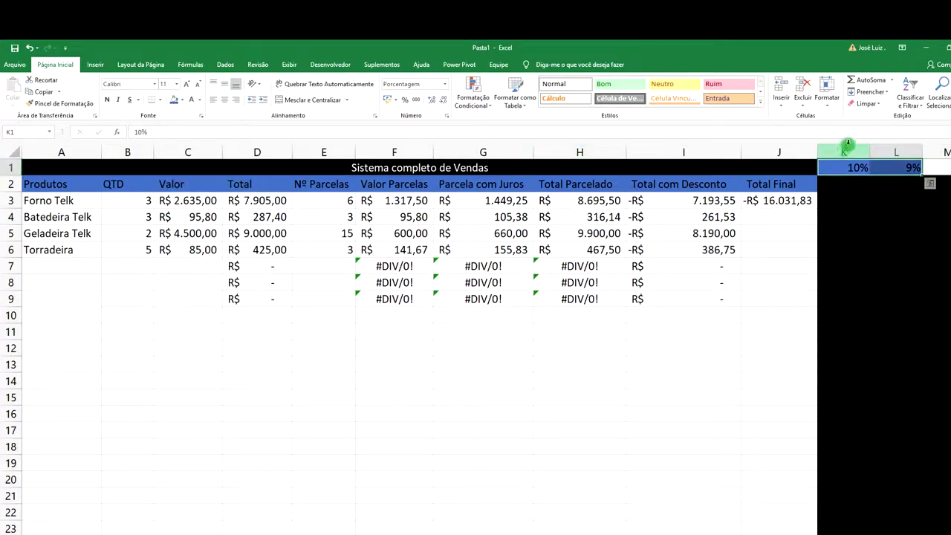
{"action": "left_click", "coordinate": [937, 168]}
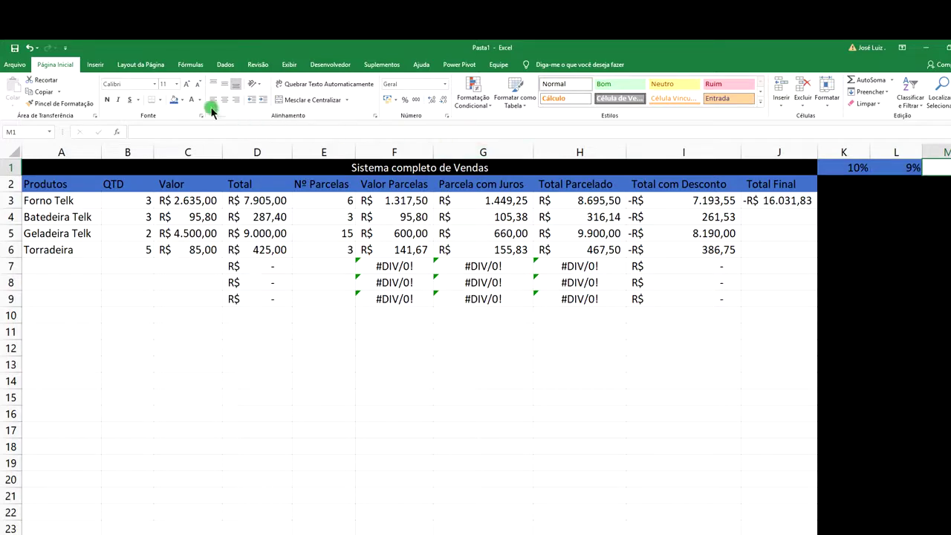
{"action": "left_click", "coordinate": [181, 100]}
{"action": "left_click", "coordinate": [189, 123]}
{"action": "scroll", "coordinate": [584, 240], "scroll_direction": "right", "scroll_amount": 3}
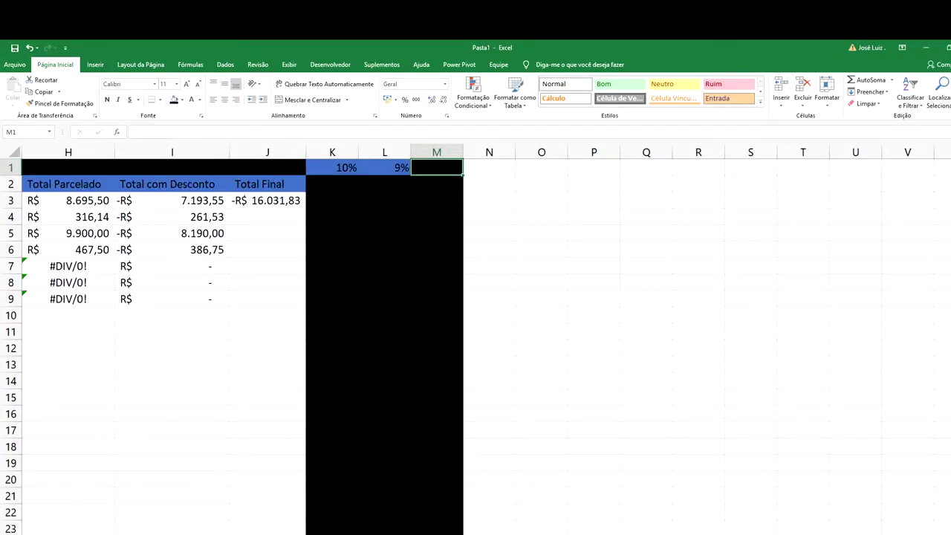
{"action": "scroll", "coordinate": [476, 334], "scroll_direction": "left", "scroll_amount": 5}
{"action": "left_click", "coordinate": [607, 379]}
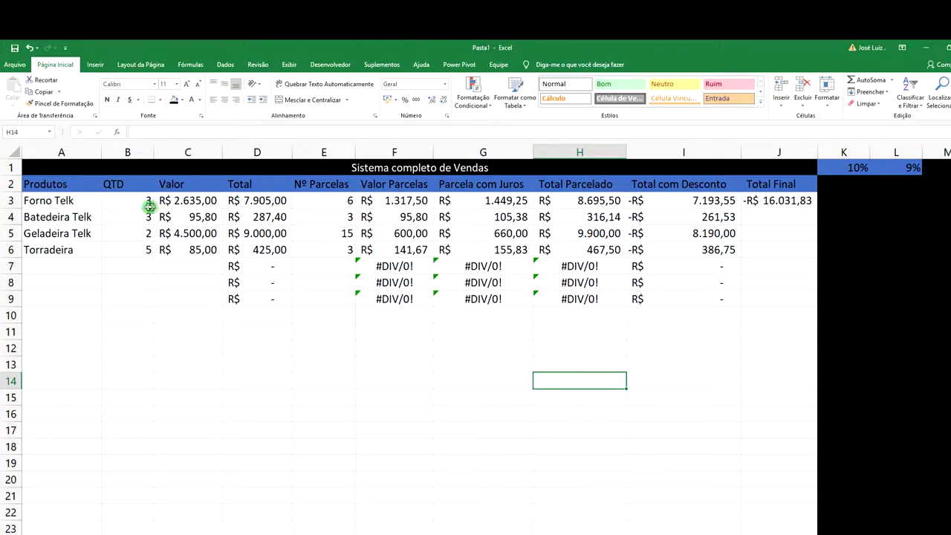
Copy the Total formula from D9 down through D14
{"action": "left_click", "coordinate": [204, 200]}
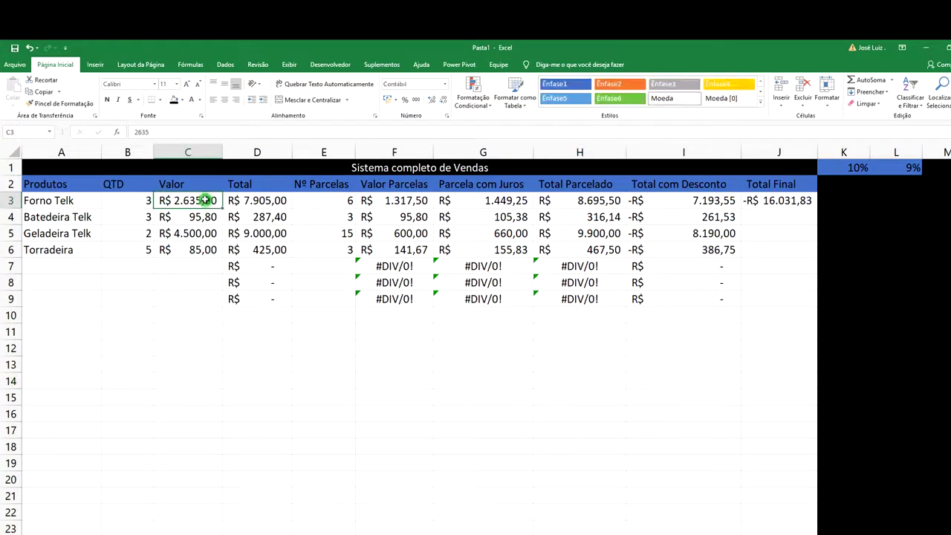
{"action": "left_click", "coordinate": [257, 203]}
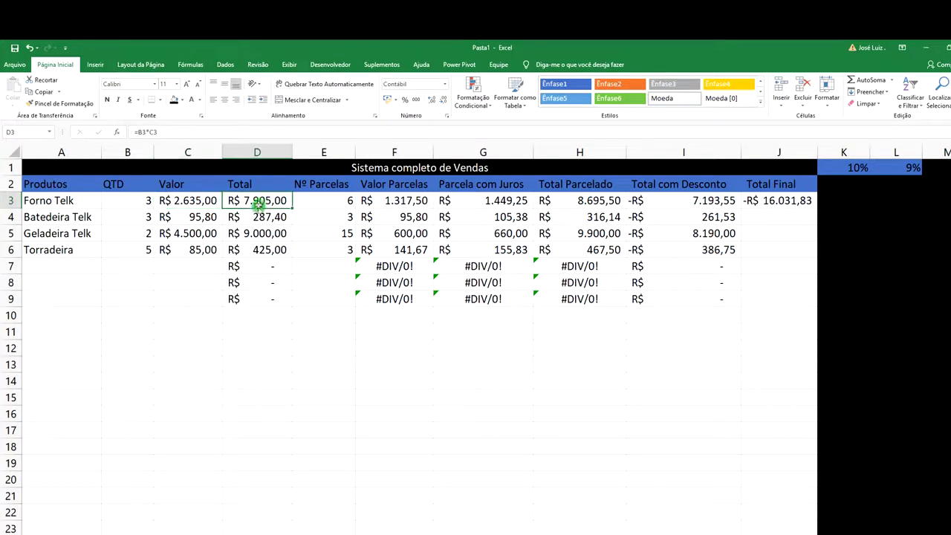
{"action": "left_click", "coordinate": [290, 304]}
{"action": "left_click_drag", "start_coordinate": [291, 307], "coordinate": [288, 381]}
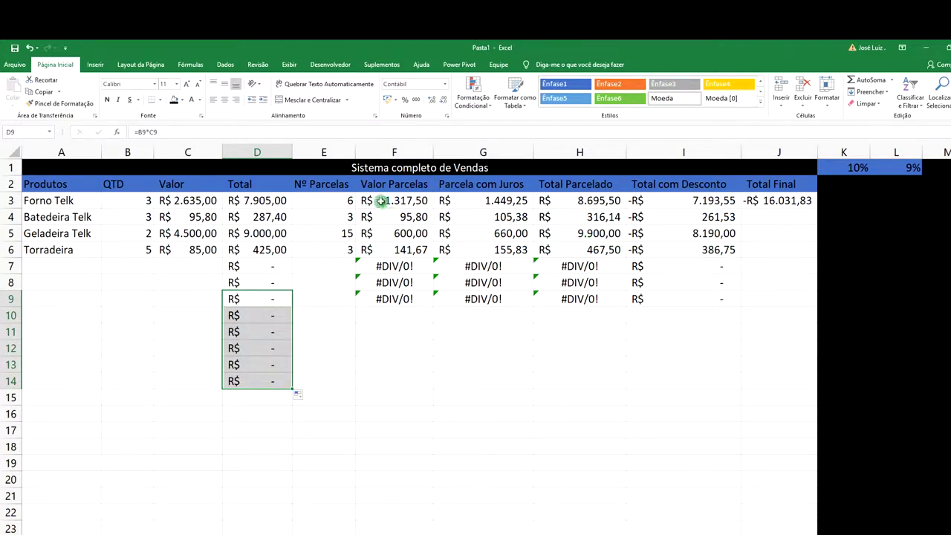
{"action": "left_click", "coordinate": [21, 67]}
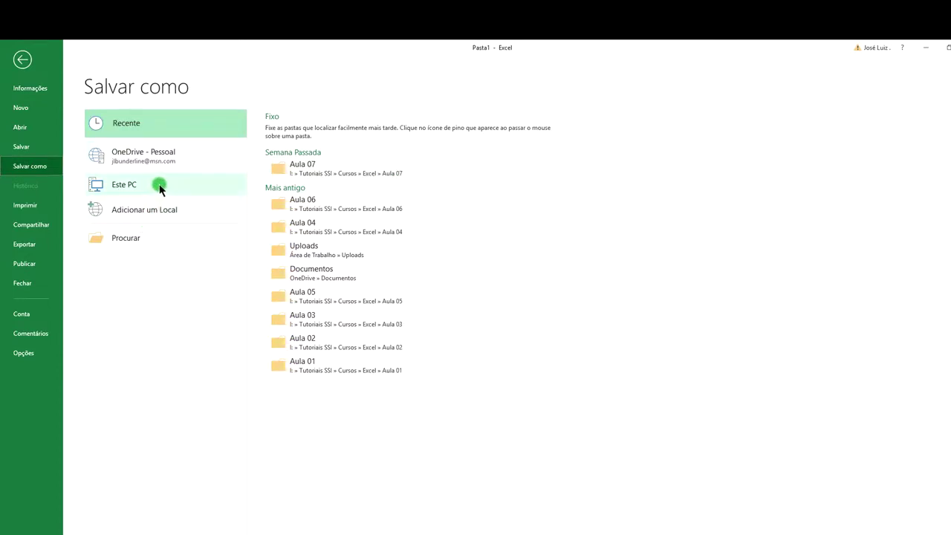
Save the workbook as Pasta1 to the Área de Trabalho (desktop)
{"action": "left_click", "coordinate": [146, 239]}
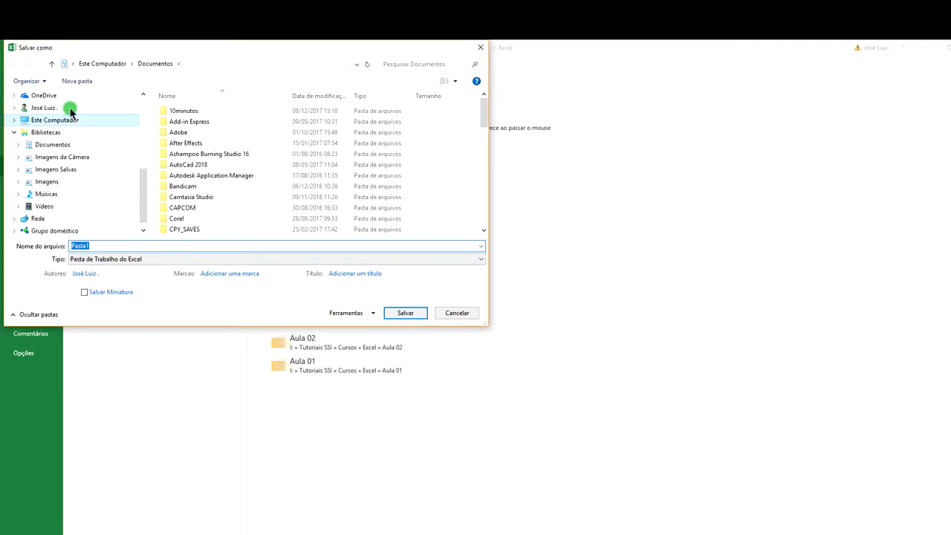
{"action": "left_click_drag", "start_coordinate": [144, 180], "coordinate": [141, 117]}
{"action": "left_click", "coordinate": [54, 111]}
{"action": "left_click", "coordinate": [397, 311]}
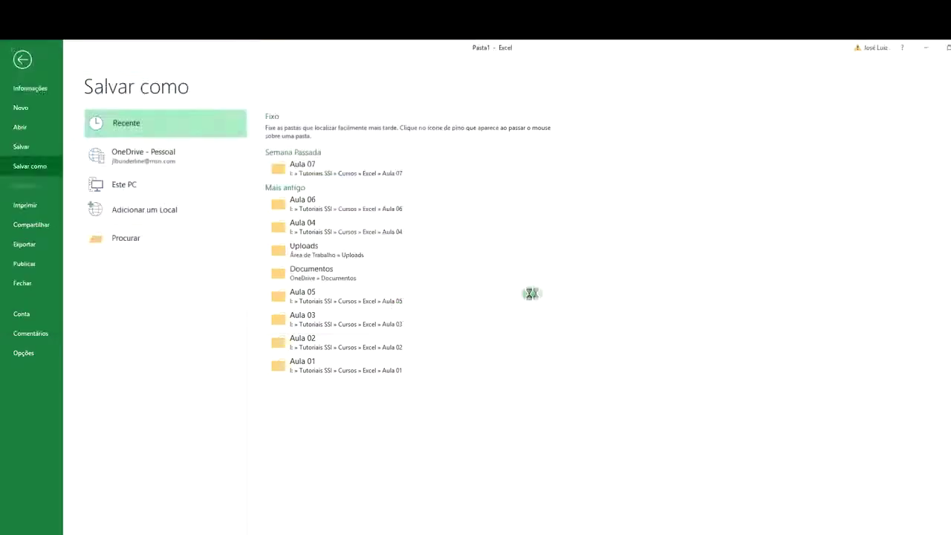
{"action": "left_click", "coordinate": [728, 293]}
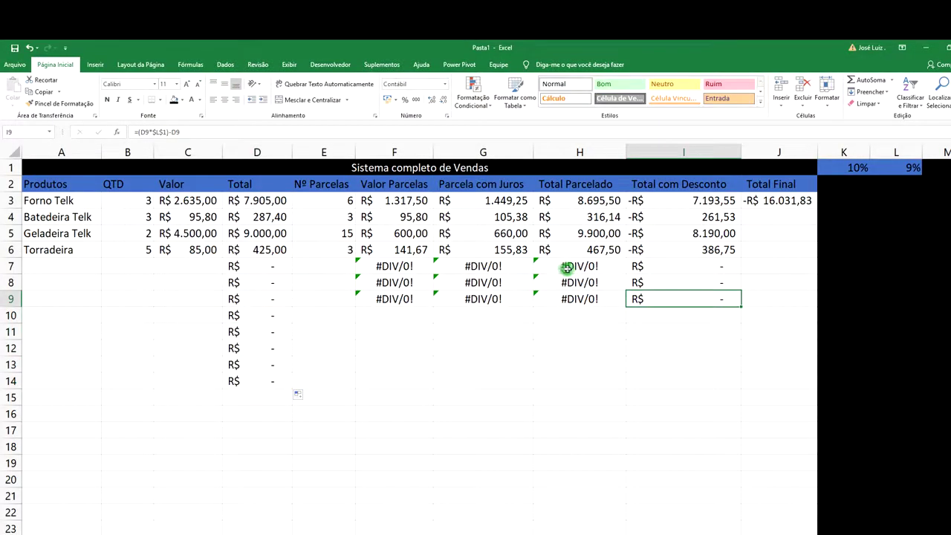
Clear the product names, quantities and prices in A3:C6, then show the file Info page
{"action": "left_click_drag", "start_coordinate": [57, 202], "coordinate": [56, 247]}
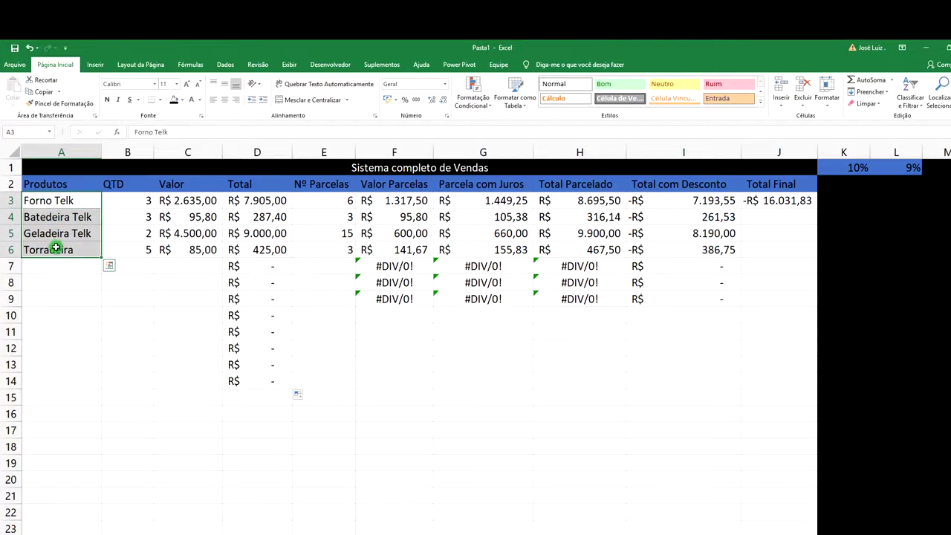
{"action": "key", "text": "Delete"}
{"action": "left_click_drag", "start_coordinate": [131, 202], "coordinate": [132, 248]}
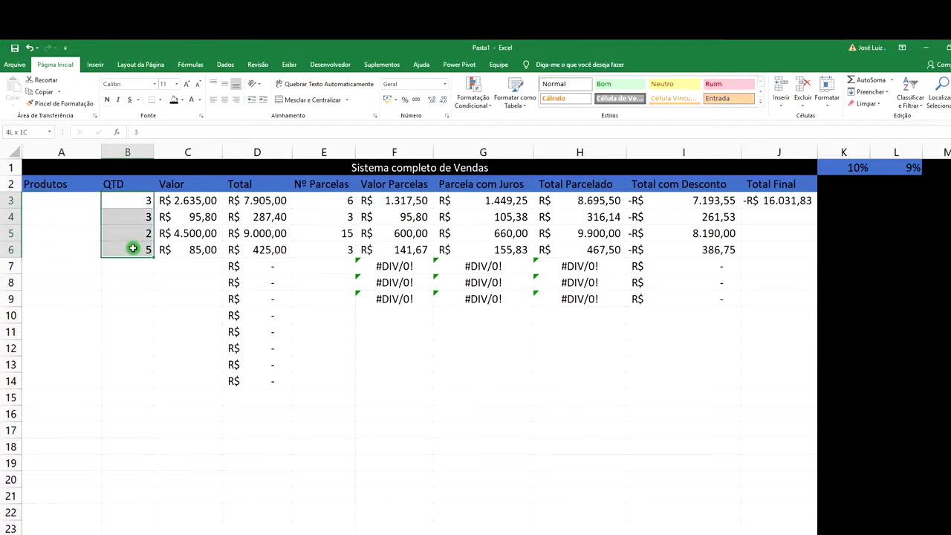
{"action": "key", "text": "Delete"}
{"action": "left_click_drag", "start_coordinate": [179, 202], "coordinate": [185, 250]}
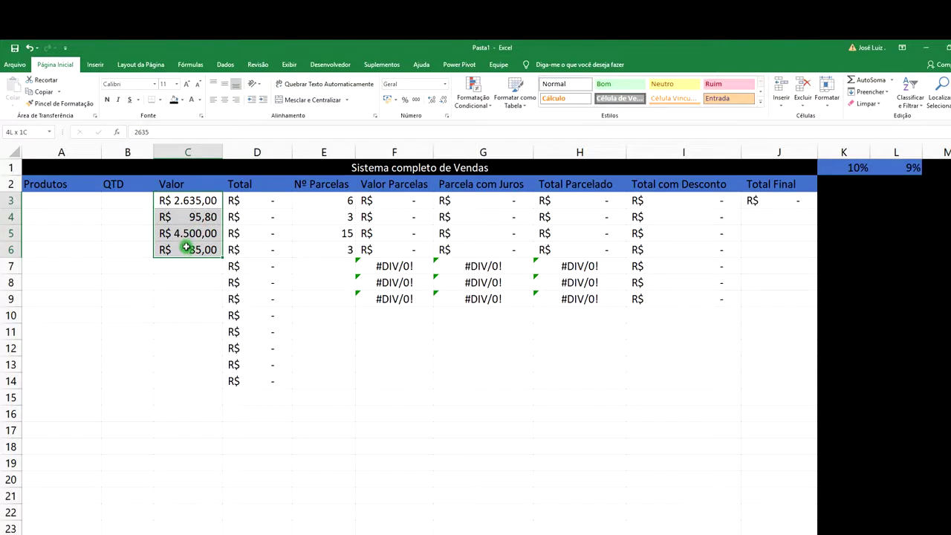
{"action": "key", "text": "Delete"}
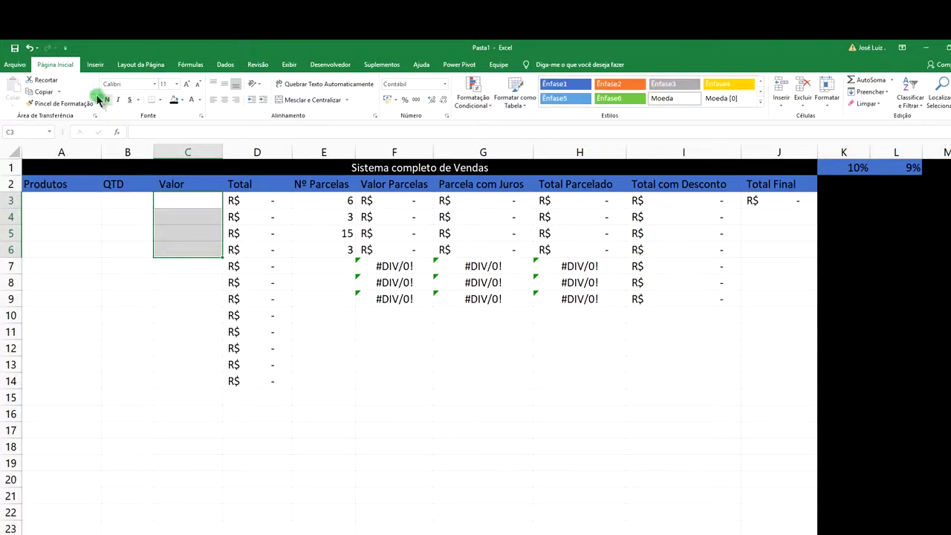
{"action": "left_click", "coordinate": [15, 65]}
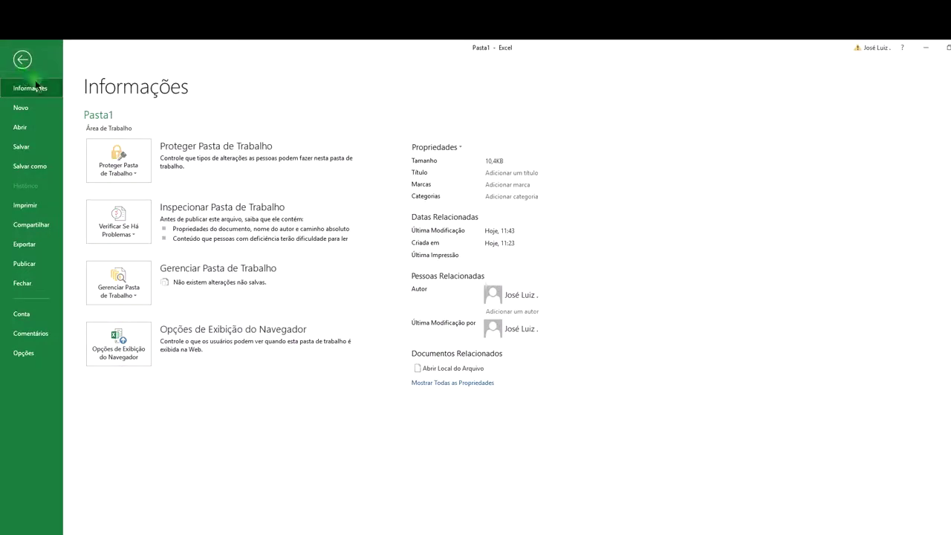
Save the workbook to the Desktop as 'Sistema base' and reopen it from the desktop icon
{"action": "left_click", "coordinate": [33, 166]}
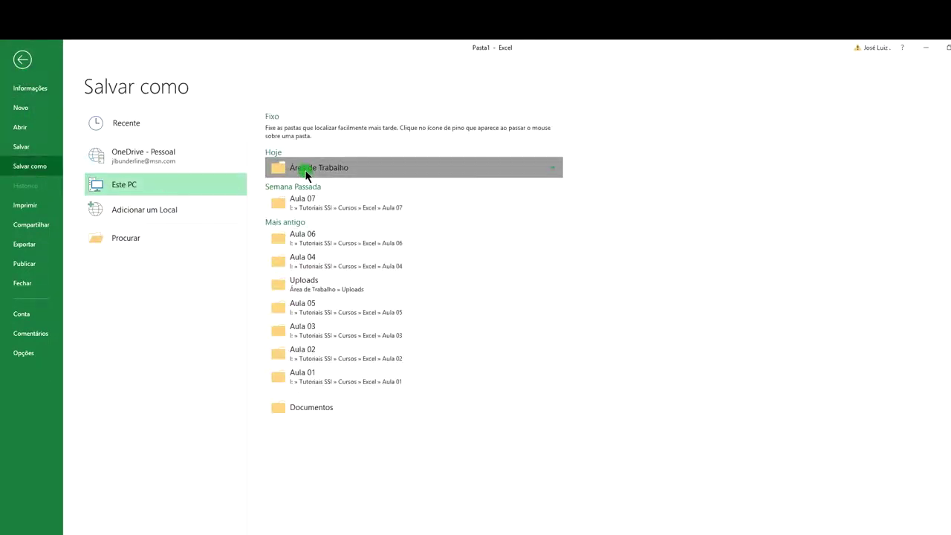
{"action": "left_click", "coordinate": [306, 170]}
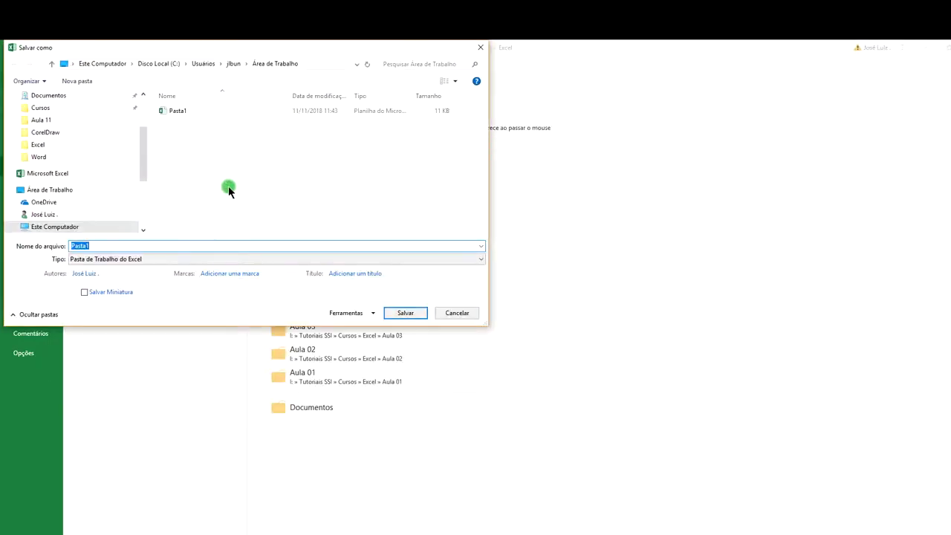
{"action": "type", "text": "stema ba"}
{"action": "type", "text": "se"}
{"action": "left_click", "coordinate": [403, 314]}
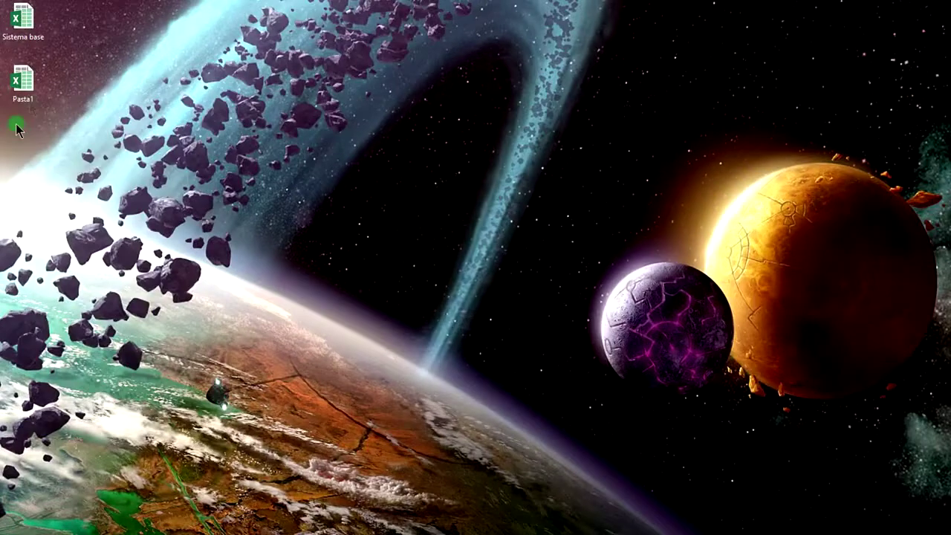
{"action": "double_click", "coordinate": [26, 17]}
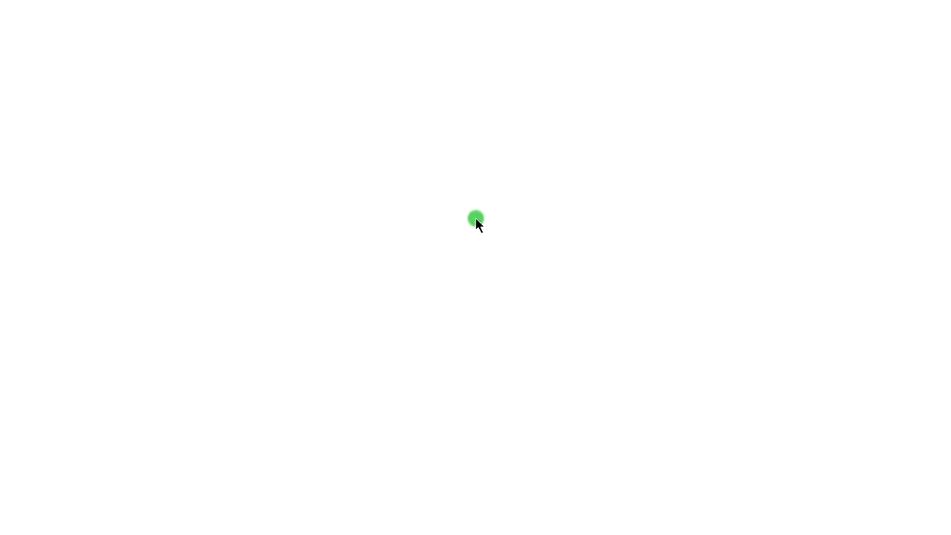
{"action": "left_click", "coordinate": [80, 192]}
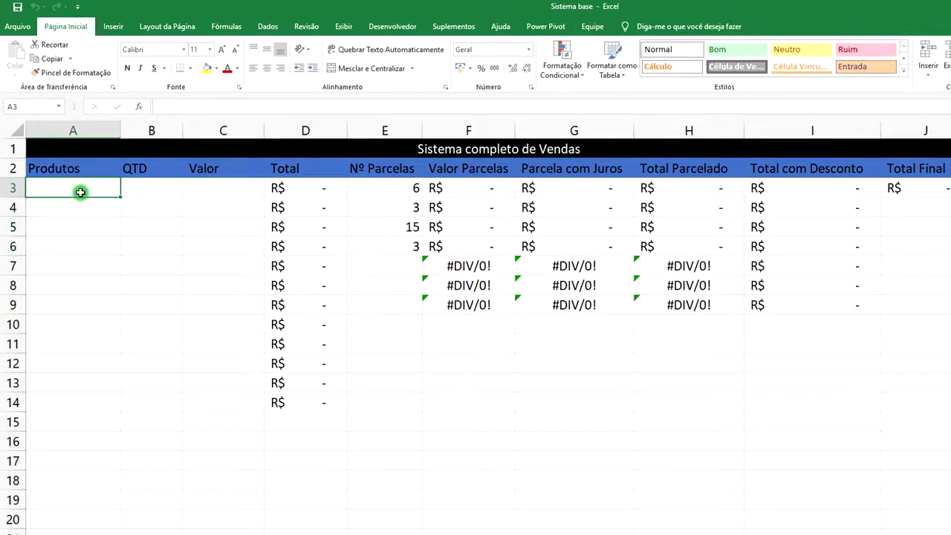
Apply All Borders to the table from the title down to row 20, then undo it
{"action": "left_click", "coordinate": [149, 187]}
{"action": "left_click", "coordinate": [223, 193]}
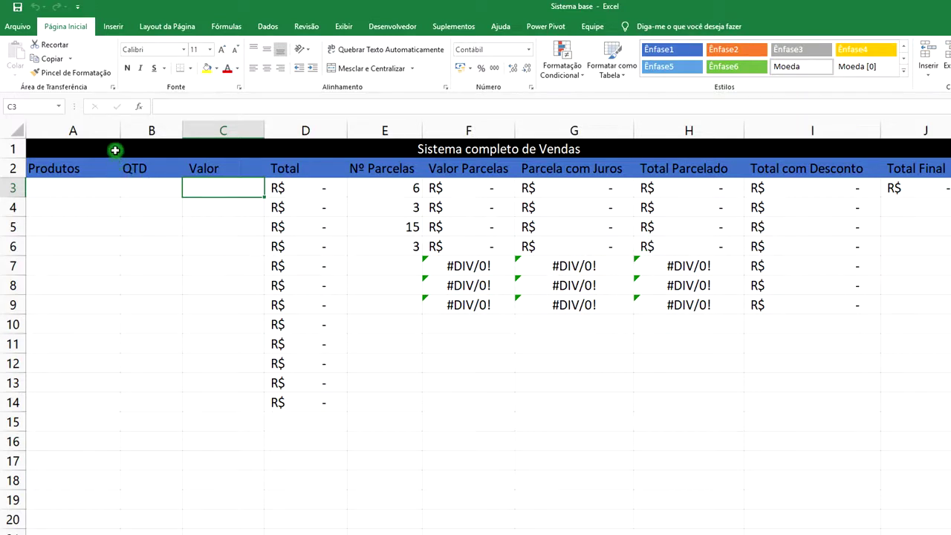
{"action": "left_click_drag", "start_coordinate": [115, 150], "coordinate": [179, 520]}
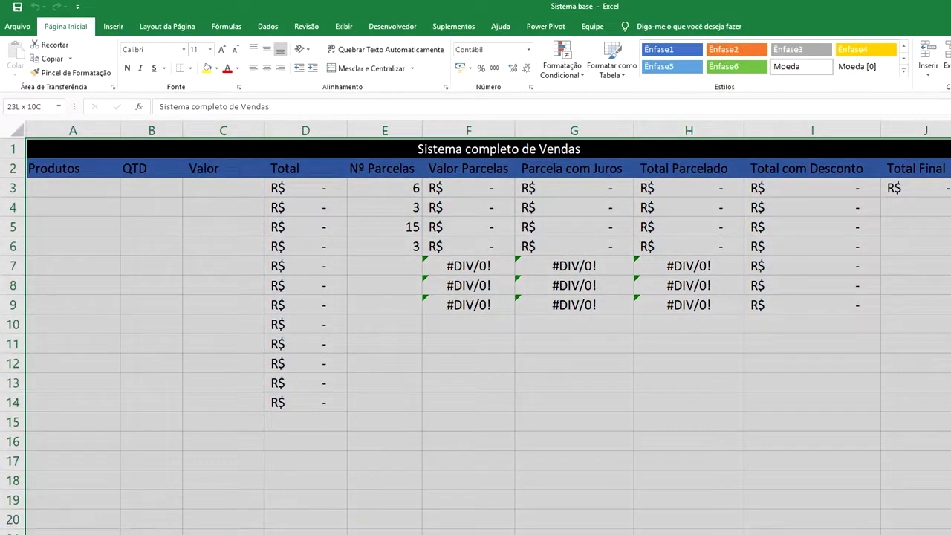
{"action": "left_click", "coordinate": [192, 154]}
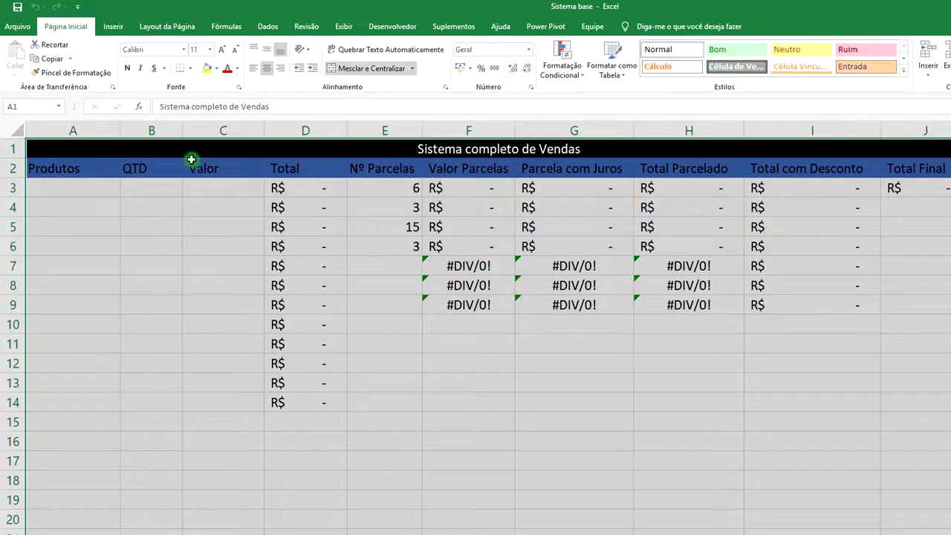
{"action": "left_click", "coordinate": [189, 68]}
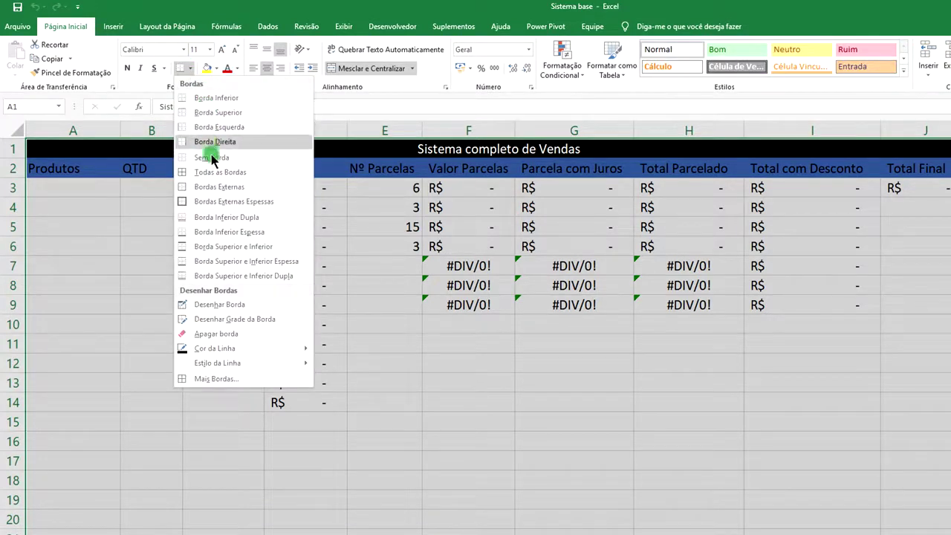
{"action": "left_click", "coordinate": [219, 173]}
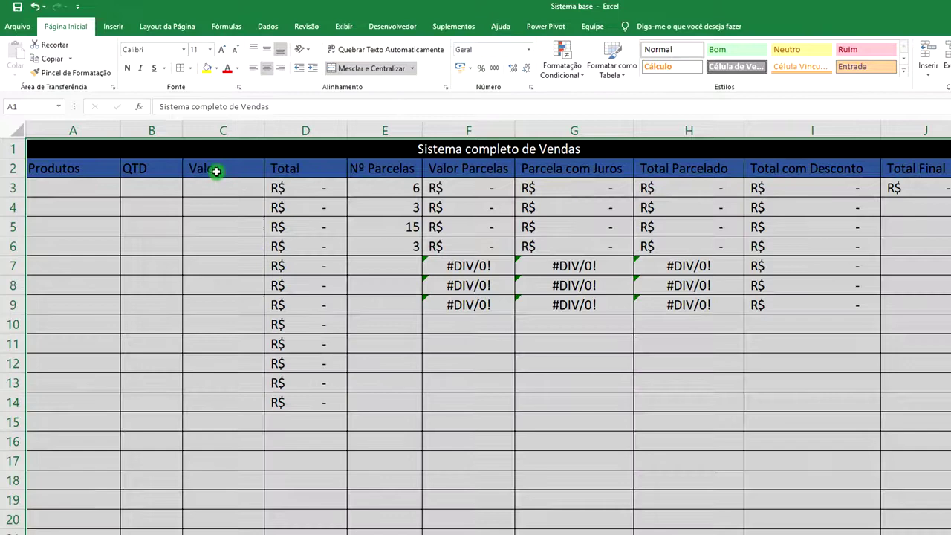
{"action": "left_click", "coordinate": [403, 318]}
{"action": "mouse_move", "coordinate": [79, 149]}
{"action": "left_mouse_down"}
{"action": "mouse_move", "coordinate": [212, 364]}
{"action": "mouse_move", "coordinate": [252, 357]}
{"action": "mouse_move", "coordinate": [261, 452]}
{"action": "left_mouse_up"}
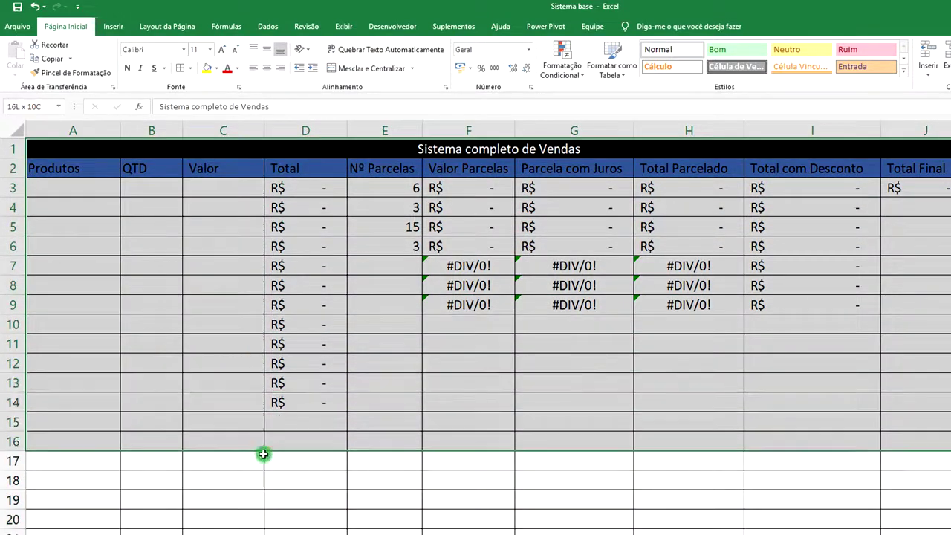
{"action": "key", "text": "ctrl+z"}
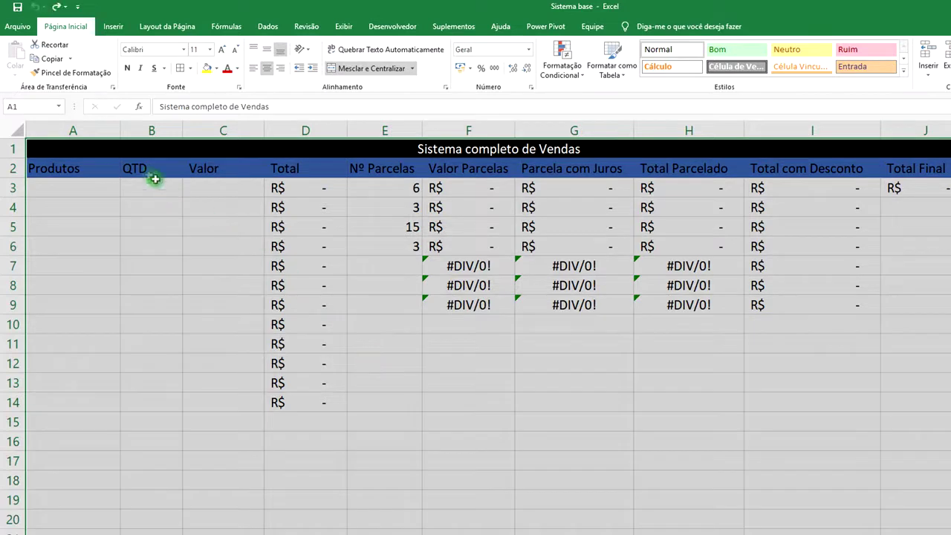
Apply All Borders to A1:J6 and check the bordered table in print preview
{"action": "mouse_move", "coordinate": [106, 145]}
{"action": "left_mouse_down"}
{"action": "mouse_move", "coordinate": [157, 368]}
{"action": "mouse_move", "coordinate": [174, 279]}
{"action": "mouse_move", "coordinate": [178, 307]}
{"action": "mouse_move", "coordinate": [179, 250]}
{"action": "left_mouse_up"}
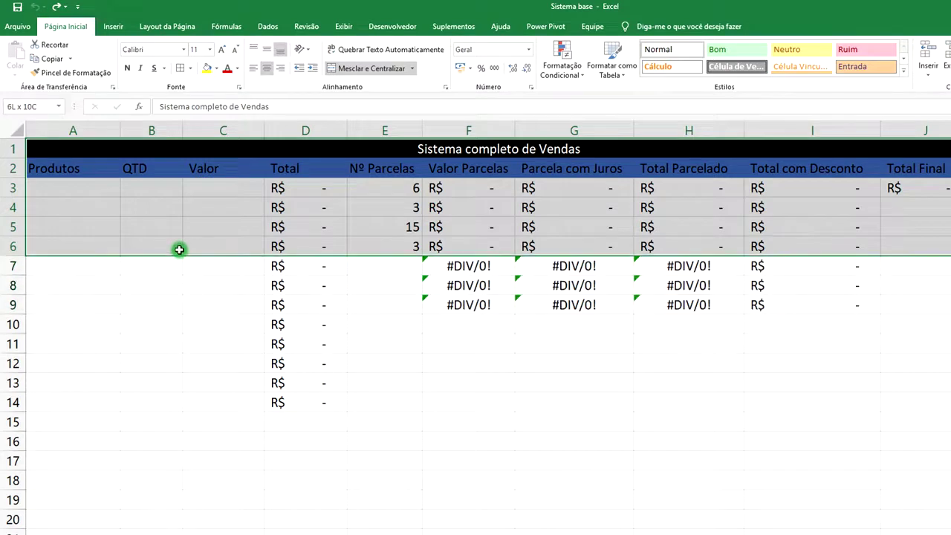
{"action": "left_click", "coordinate": [183, 67]}
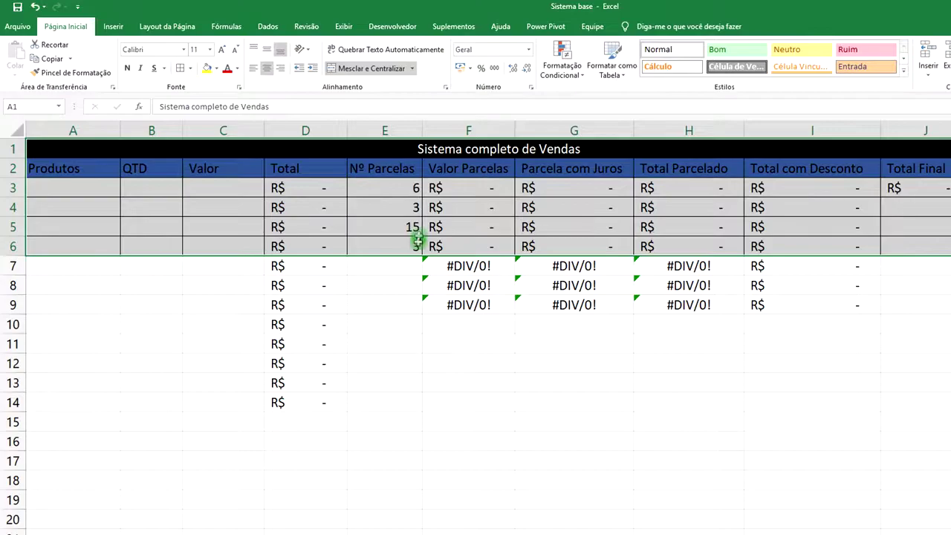
{"action": "key", "text": "ctrl+p"}
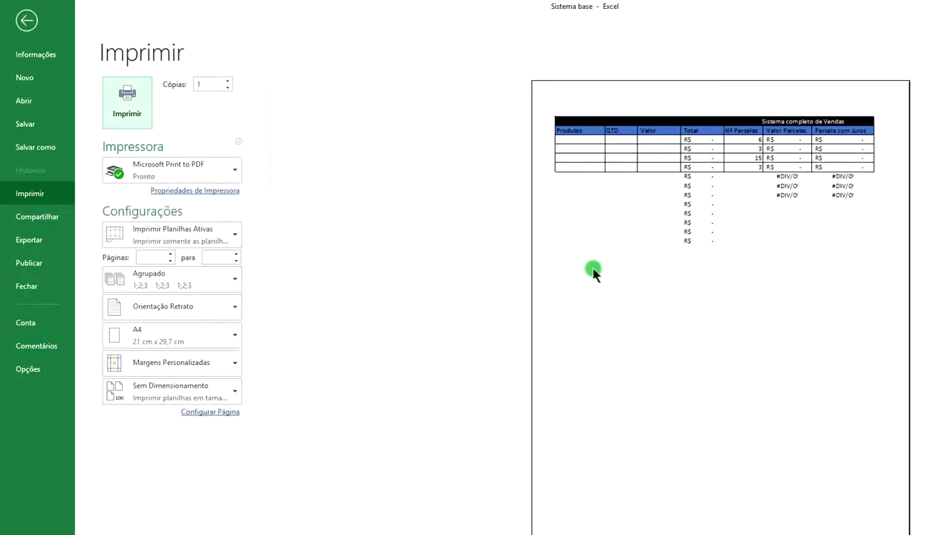
{"action": "key", "text": "Escape"}
{"action": "mouse_move", "coordinate": [288, 271]}
{"action": "left_mouse_down"}
{"action": "mouse_move", "coordinate": [296, 396]}
{"action": "mouse_move", "coordinate": [810, 398]}
{"action": "mouse_move", "coordinate": [814, 379]}
{"action": "left_mouse_up"}
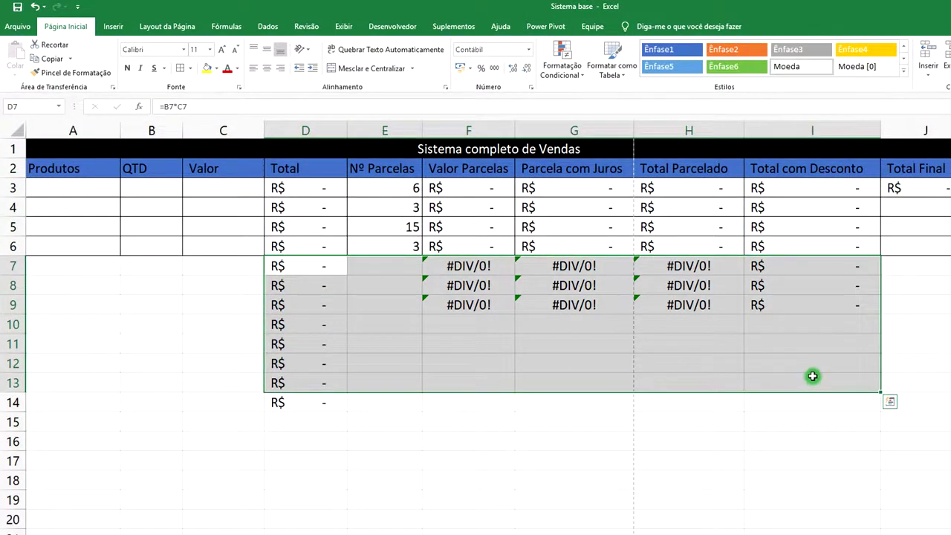
Delete the leftover values below the table, including the stray total in D14
{"action": "key", "text": "Delete"}
{"action": "left_click", "coordinate": [310, 403]}
{"action": "key", "text": "Delete"}
{"action": "left_click", "coordinate": [405, 329]}
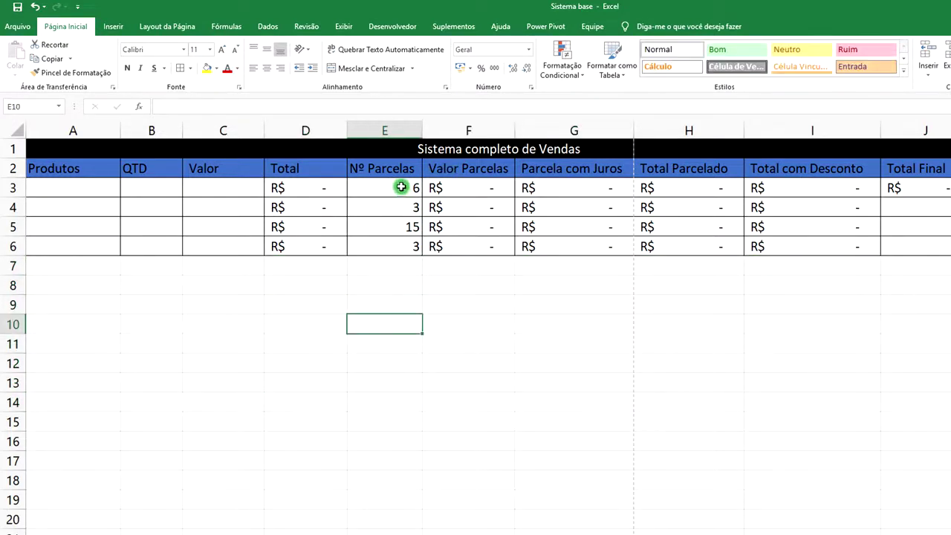
Clear the Nº Parcelas counts in E3:E6 and begin a formula in J4
{"action": "left_click_drag", "start_coordinate": [401, 187], "coordinate": [408, 243]}
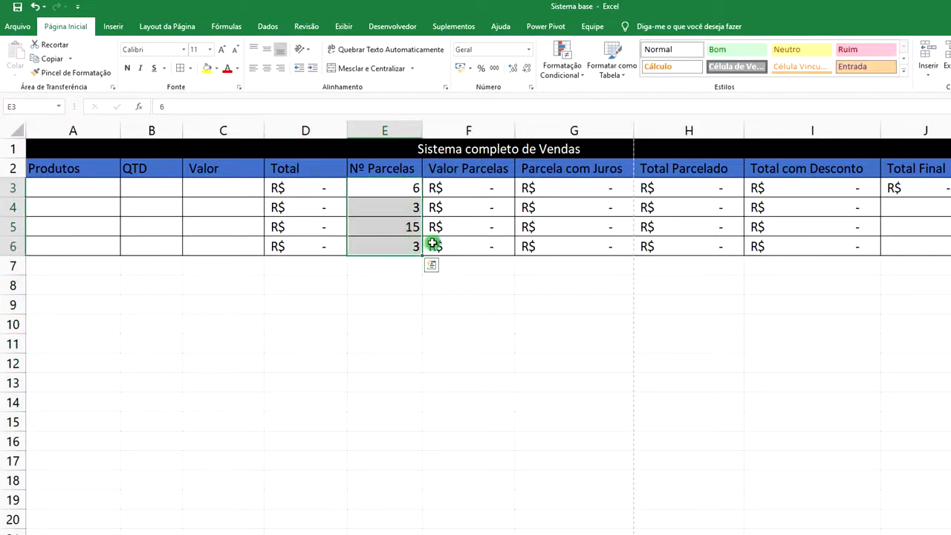
{"action": "key", "text": "Delete"}
{"action": "left_click", "coordinate": [564, 311]}
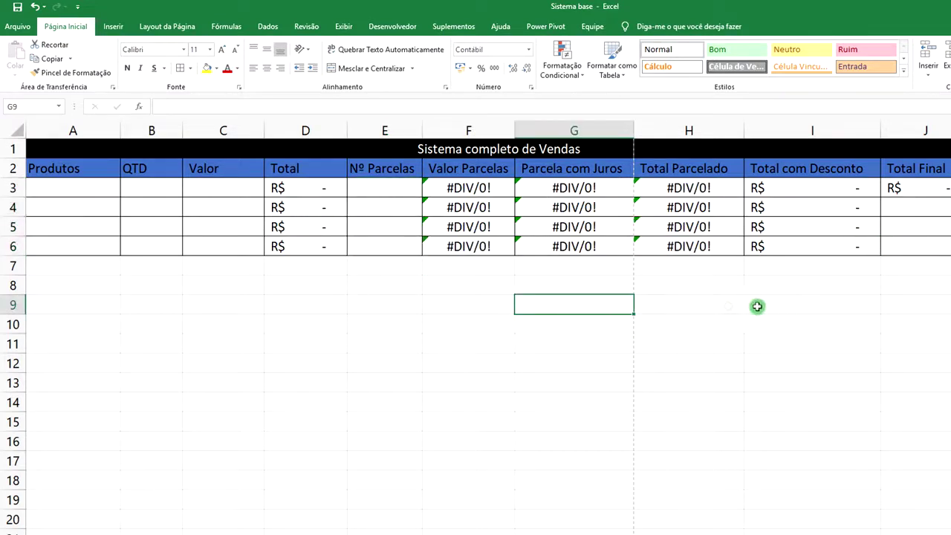
{"action": "left_click", "coordinate": [911, 209]}
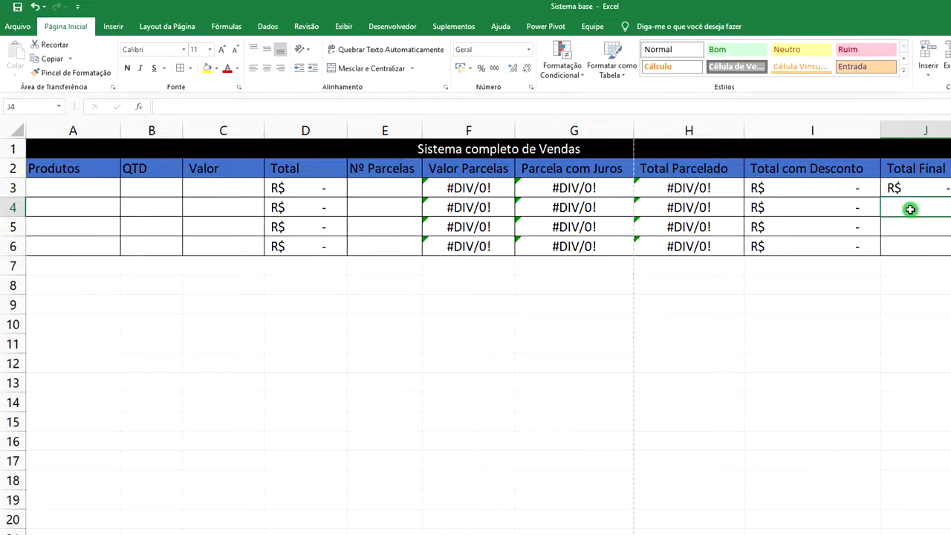
{"action": "type", "text": "="}
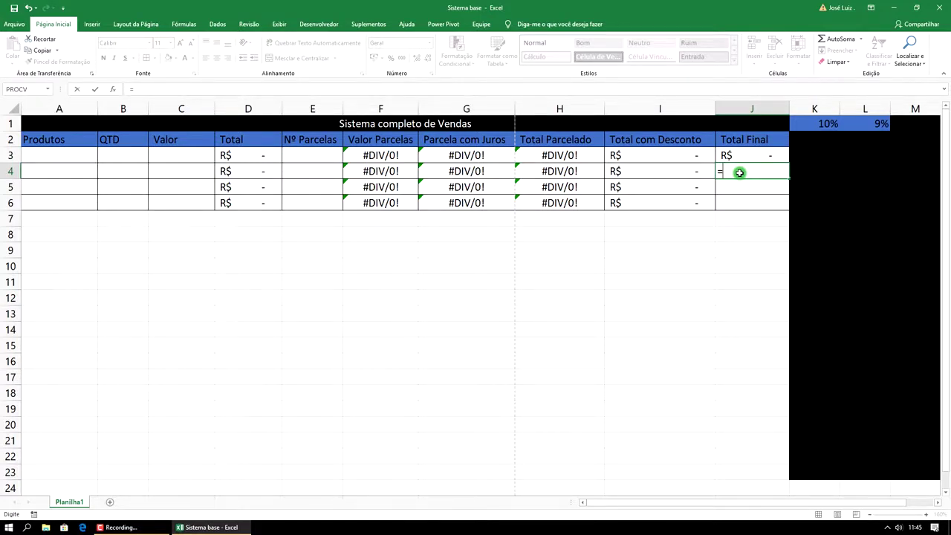
Enter =HOJE() in J4 and =AGORA() in J5, showing 11/11/2018 and 11/11/2018 11:45
{"action": "type", "text": "hoje"}
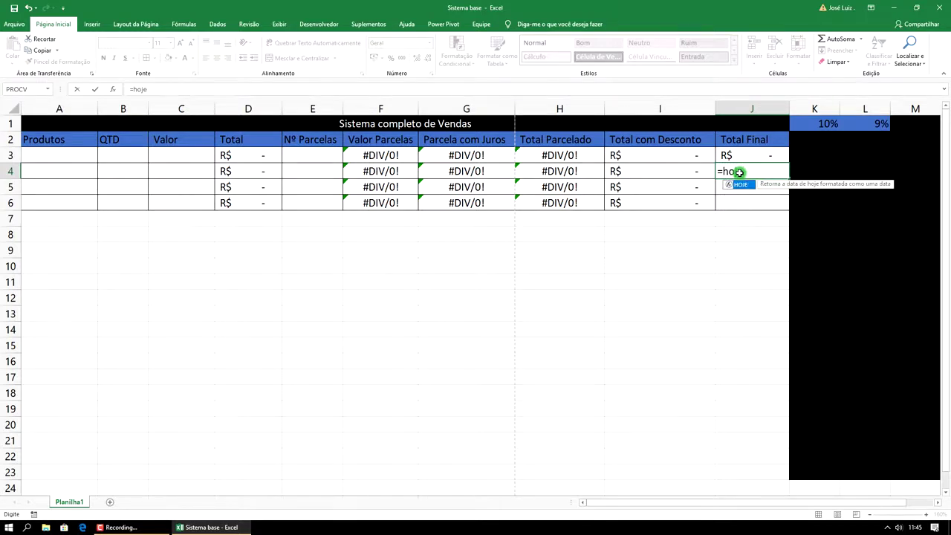
{"action": "type", "text": "()"}
{"action": "key", "text": "Return"}
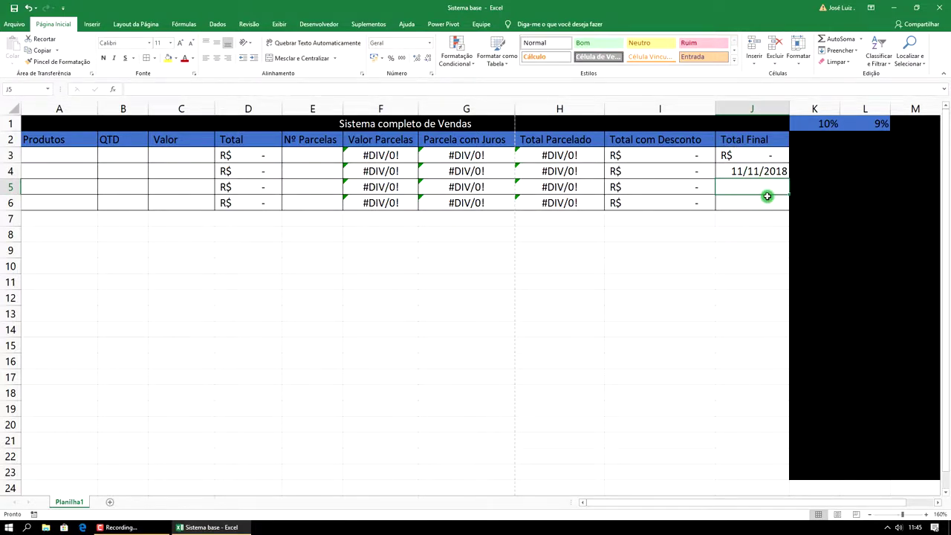
{"action": "type", "text": "=agora"}
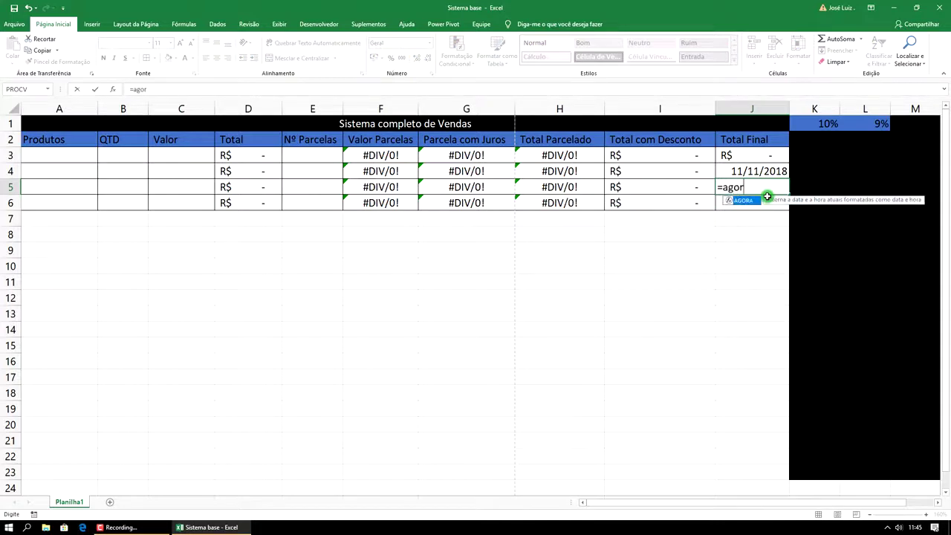
{"action": "type", "text": "()"}
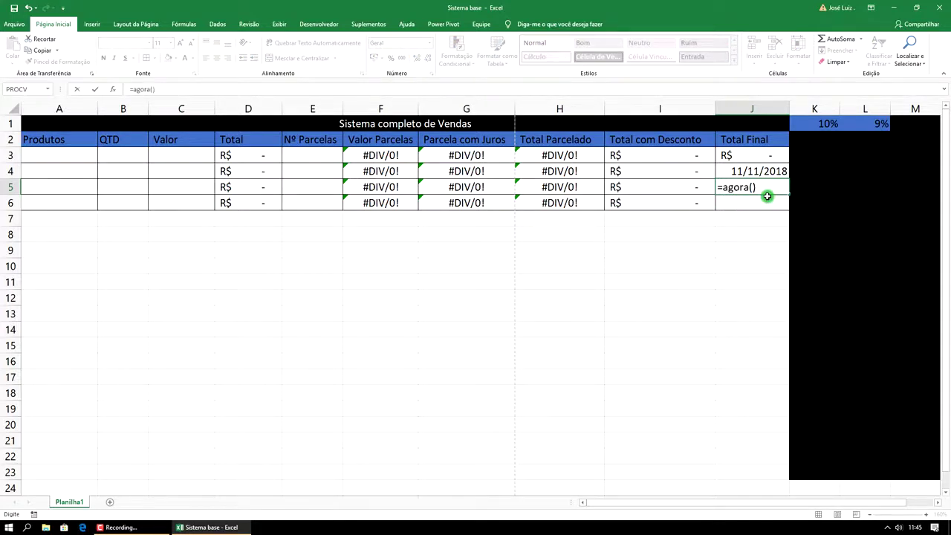
{"action": "key", "text": "Return"}
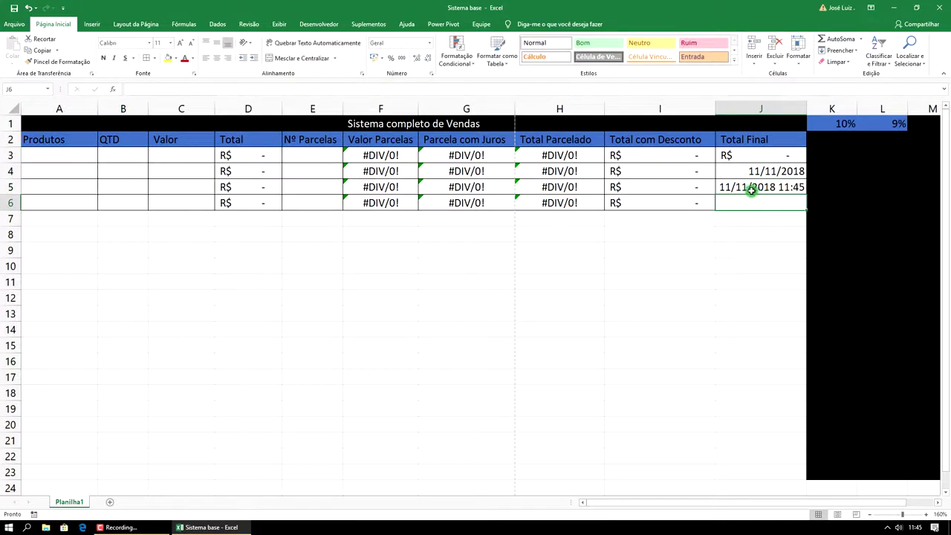
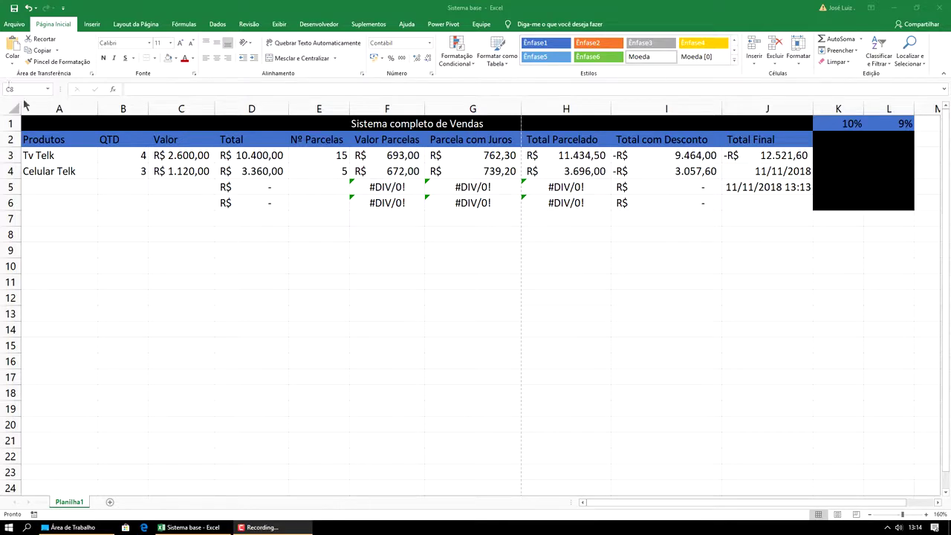
Check the sales sheet's current print preview, then return to the worksheet
{"action": "left_click", "coordinate": [13, 30]}
{"action": "left_click", "coordinate": [14, 25]}
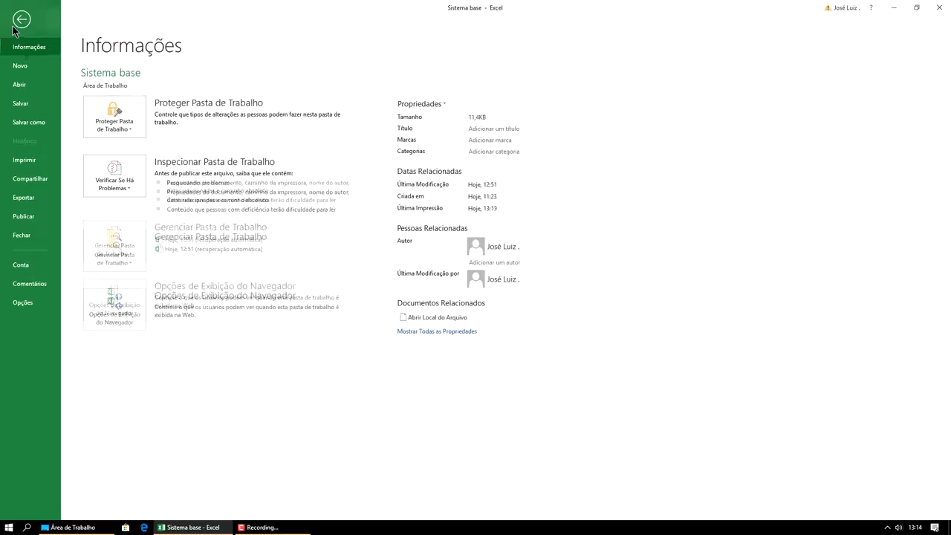
{"action": "left_click", "coordinate": [28, 159]}
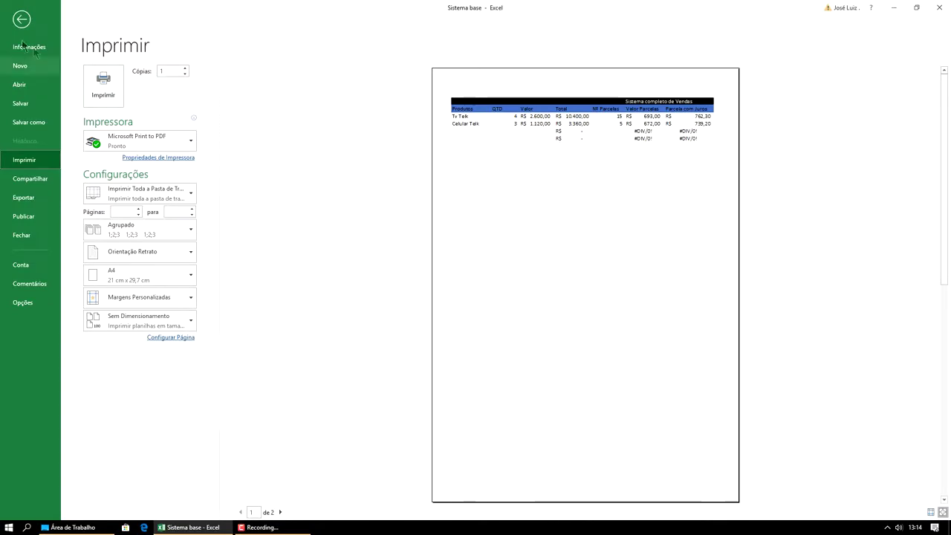
{"action": "left_click", "coordinate": [21, 21]}
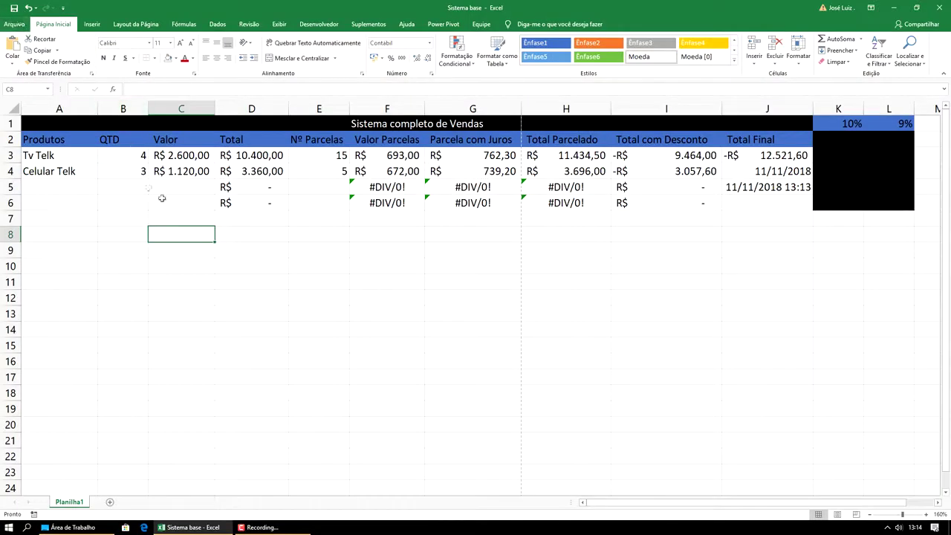
Apply Todas as Bordas to A1:L6 and confirm the borders in print preview
{"action": "left_click_drag", "start_coordinate": [275, 124], "coordinate": [288, 204]}
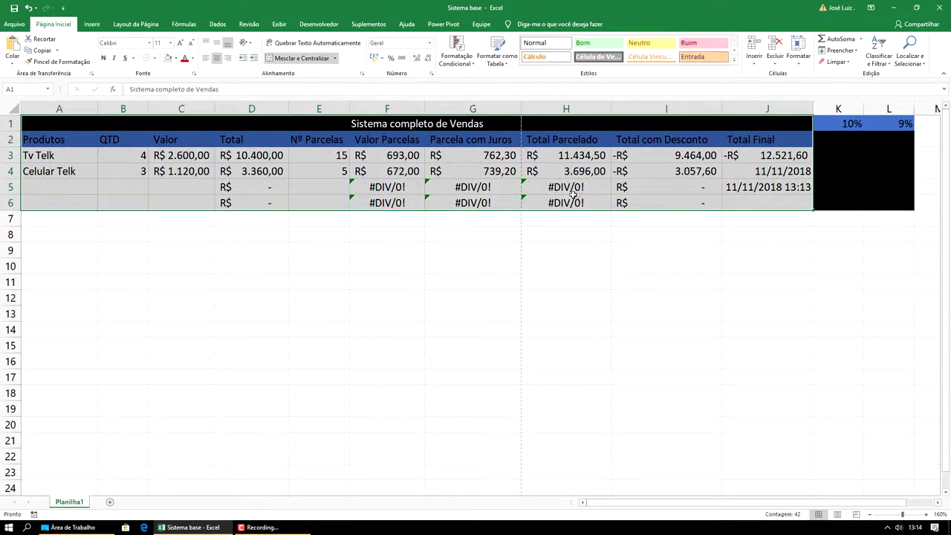
{"action": "left_click_drag", "start_coordinate": [328, 125], "coordinate": [881, 156]}
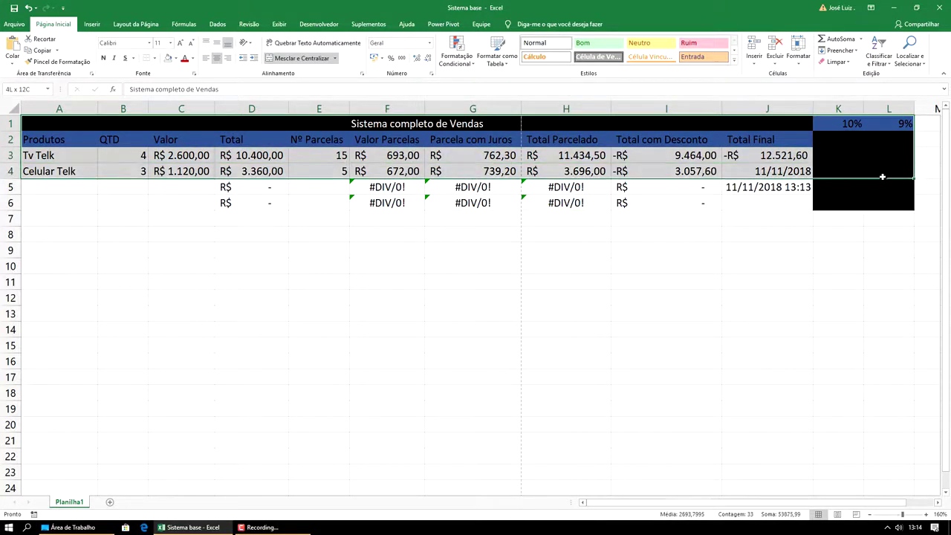
{"action": "left_click_drag", "start_coordinate": [881, 156], "coordinate": [878, 203]}
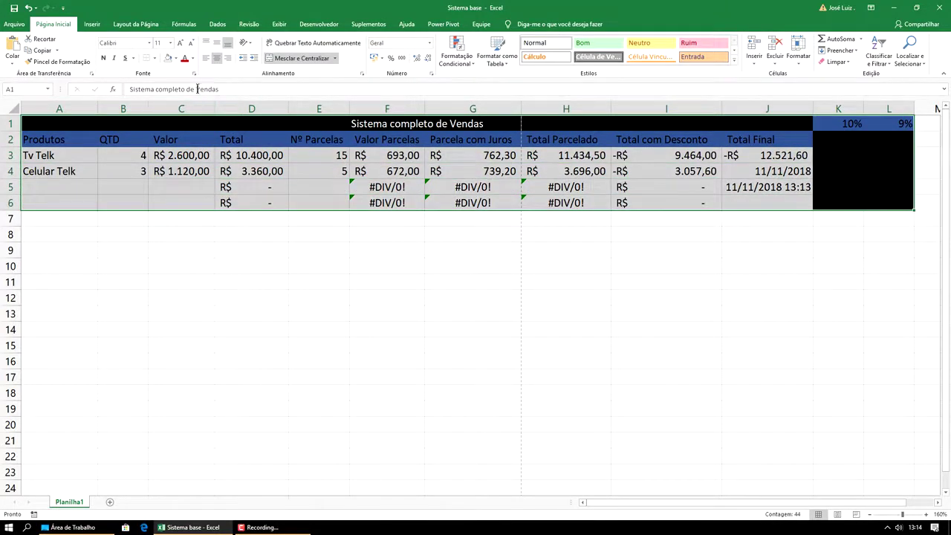
{"action": "left_click", "coordinate": [154, 58]}
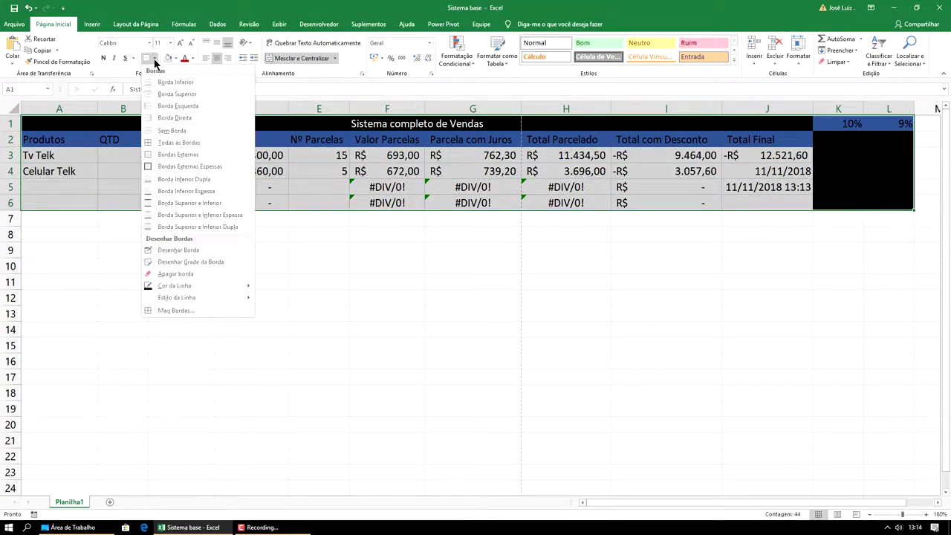
{"action": "left_click", "coordinate": [173, 142]}
{"action": "left_click", "coordinate": [14, 24]}
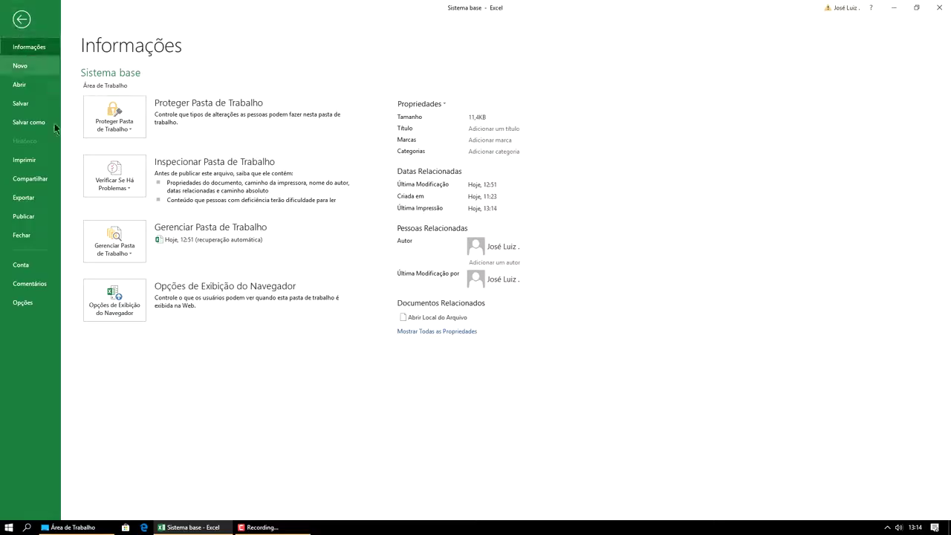
{"action": "left_click", "coordinate": [33, 161]}
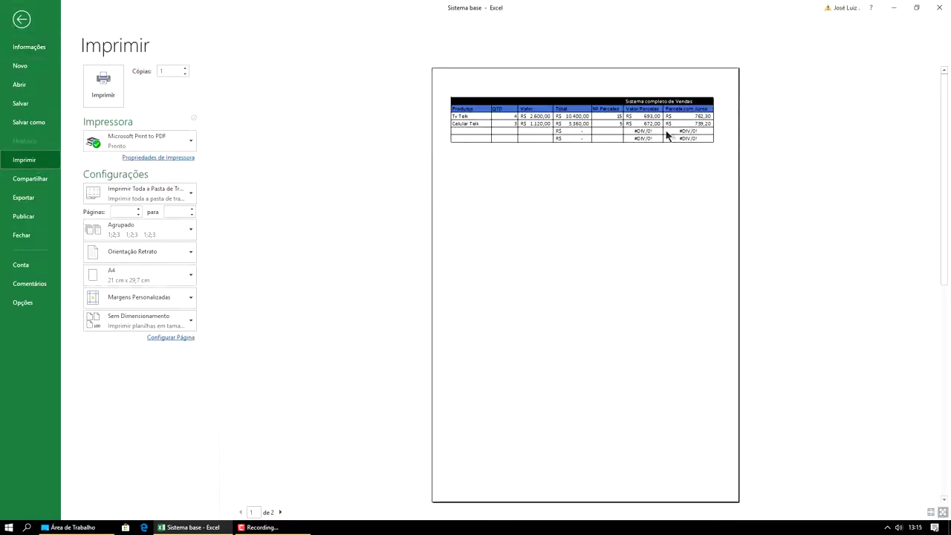
{"action": "left_click", "coordinate": [21, 21]}
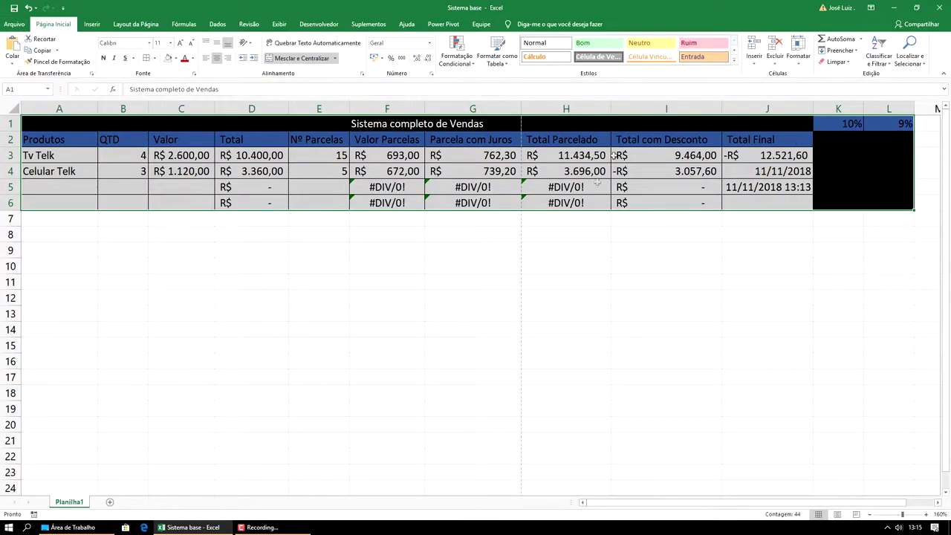
Narrow columns A through E so they fit their contents, such as Produtos and QTD
{"action": "left_click", "coordinate": [277, 251]}
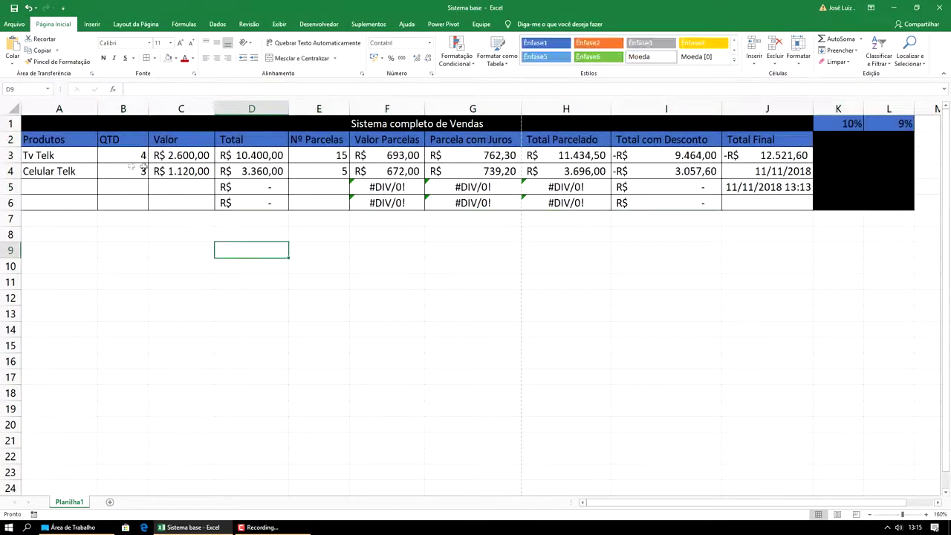
{"action": "left_click_drag", "start_coordinate": [98, 109], "coordinate": [78, 109]}
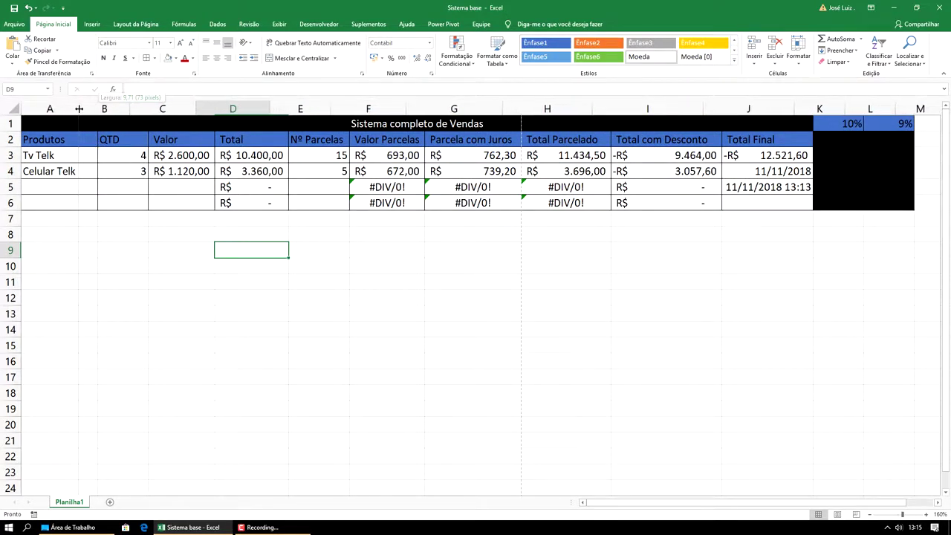
{"action": "left_click_drag", "start_coordinate": [149, 109], "coordinate": [129, 109]}
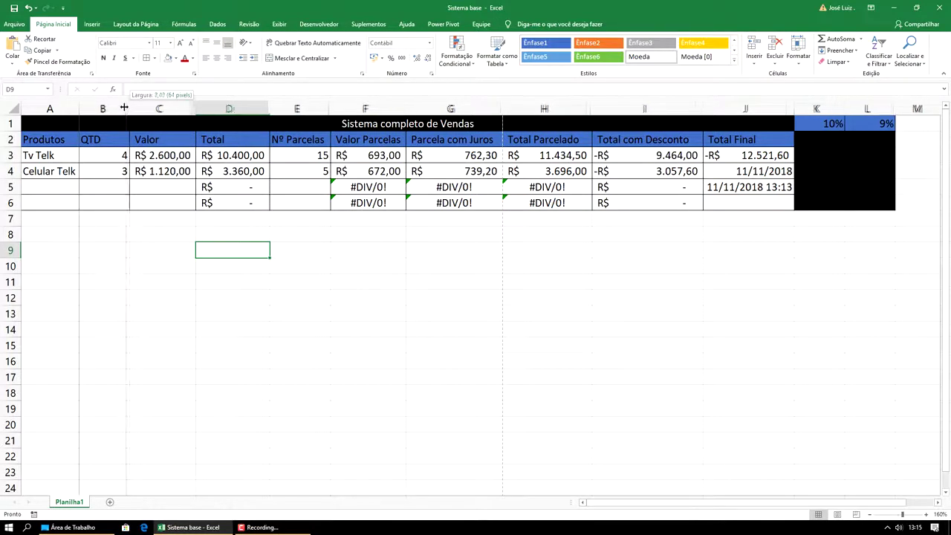
{"action": "left_click_drag", "start_coordinate": [130, 109], "coordinate": [103, 108]}
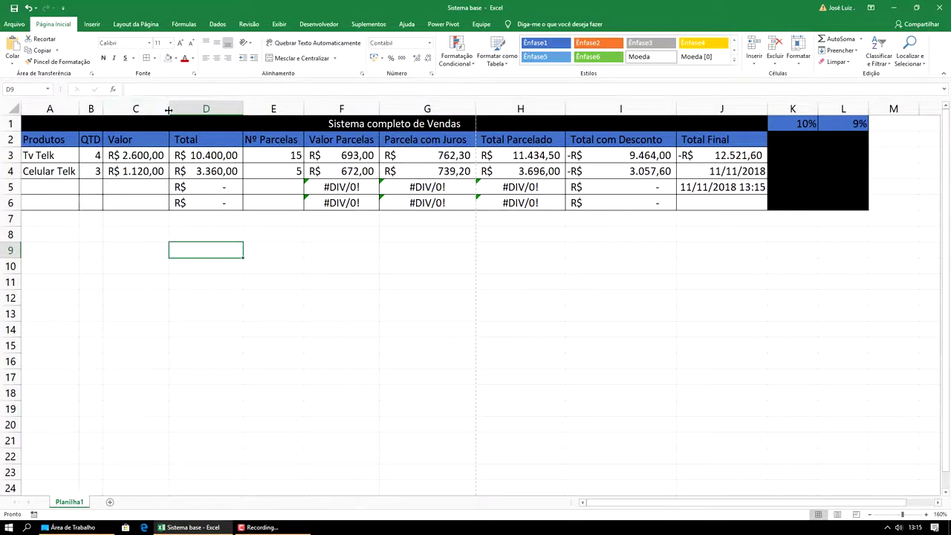
{"action": "left_click_drag", "start_coordinate": [169, 109], "coordinate": [171, 109]}
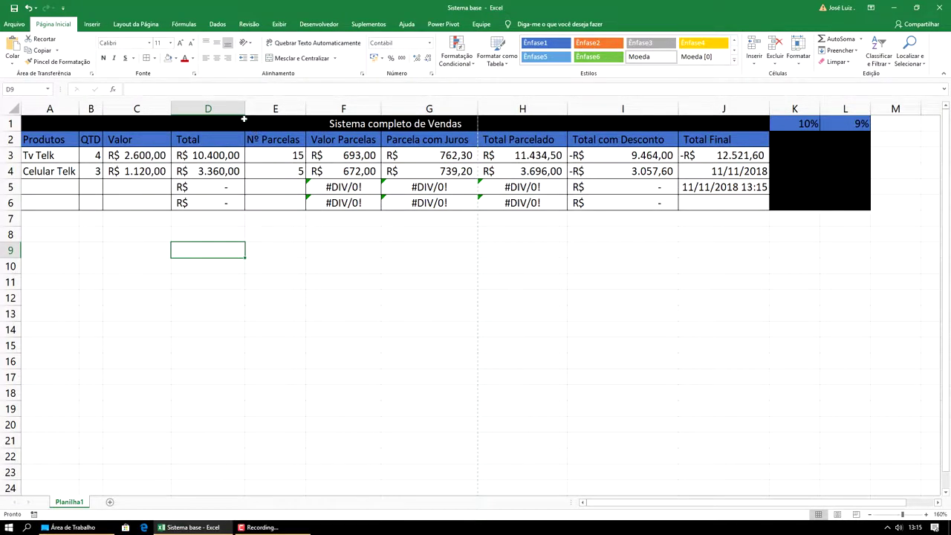
{"action": "left_click_drag", "start_coordinate": [246, 112], "coordinate": [244, 109]}
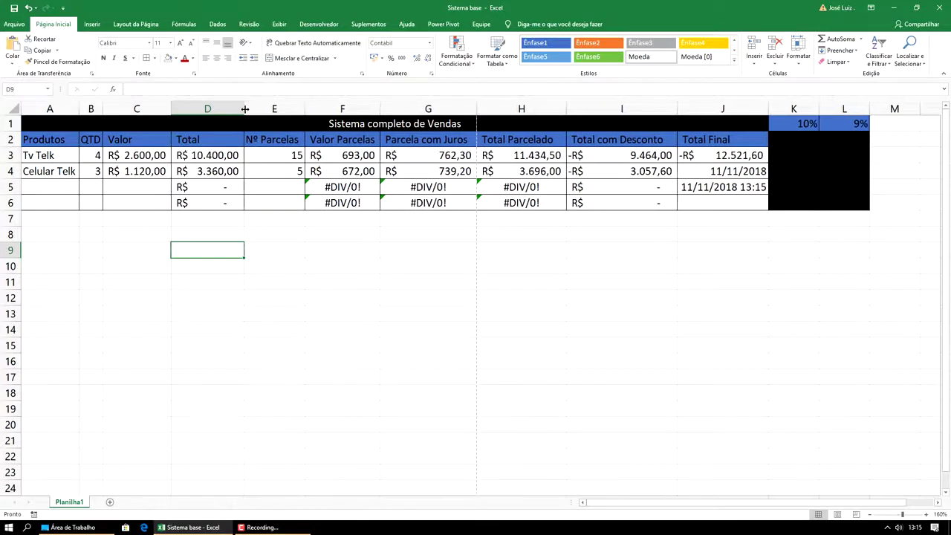
{"action": "left_click_drag", "start_coordinate": [306, 109], "coordinate": [302, 109]}
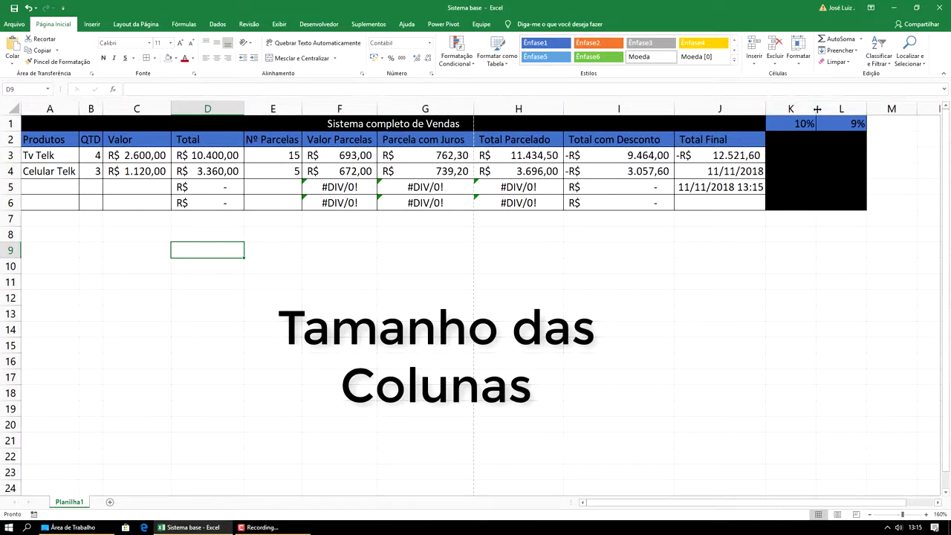
Narrow columns K, L, I, H, G, F and D to tighten the table
{"action": "left_click_drag", "start_coordinate": [816, 108], "coordinate": [800, 109]}
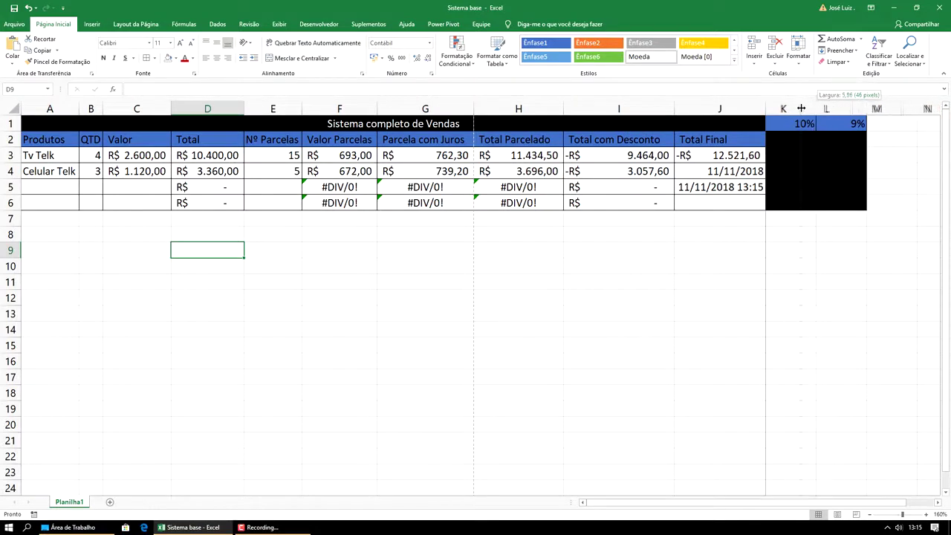
{"action": "left_click_drag", "start_coordinate": [801, 109], "coordinate": [822, 108]}
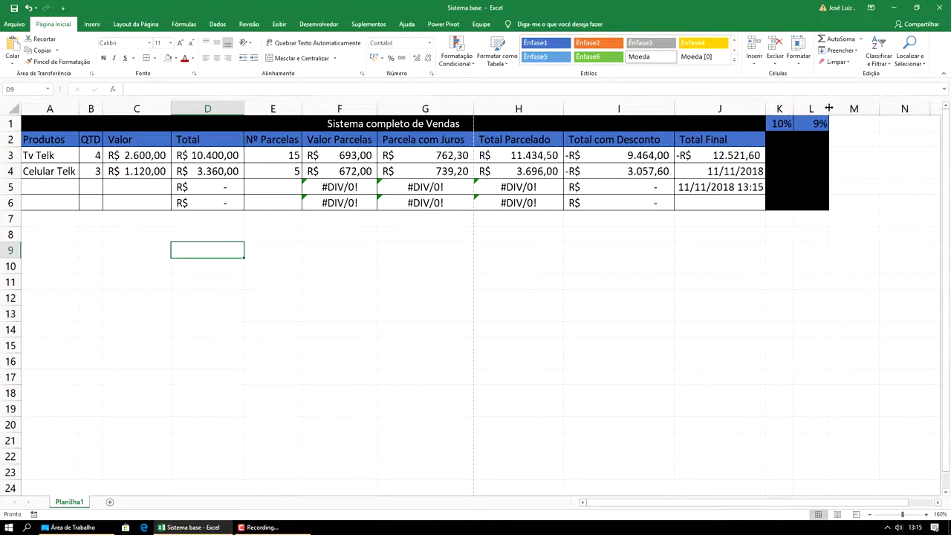
{"action": "left_click_drag", "start_coordinate": [823, 108], "coordinate": [816, 107]}
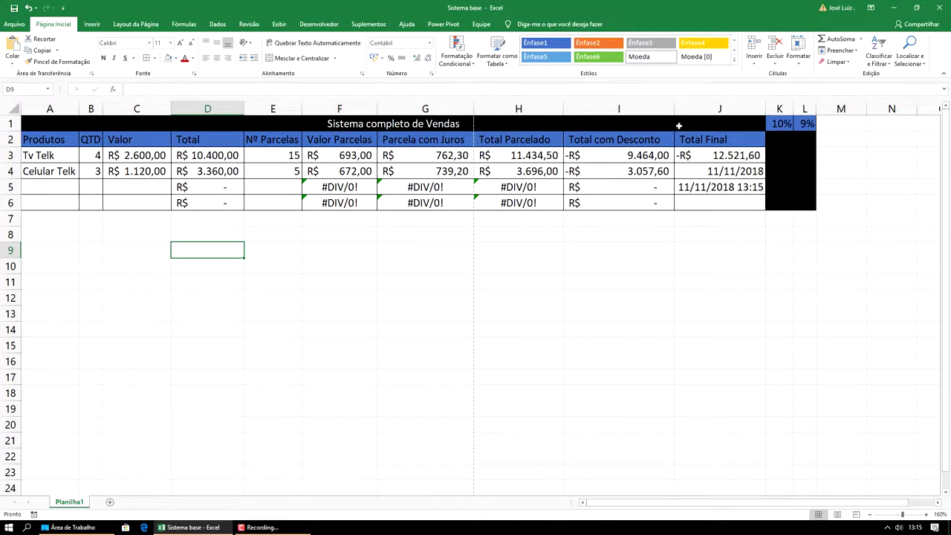
{"action": "left_click_drag", "start_coordinate": [674, 112], "coordinate": [662, 113]}
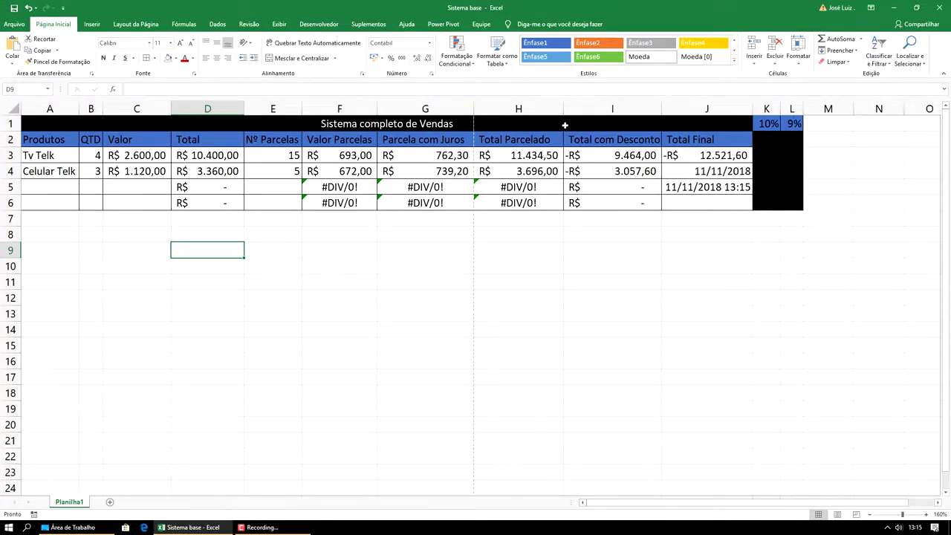
{"action": "left_click_drag", "start_coordinate": [563, 110], "coordinate": [554, 110]}
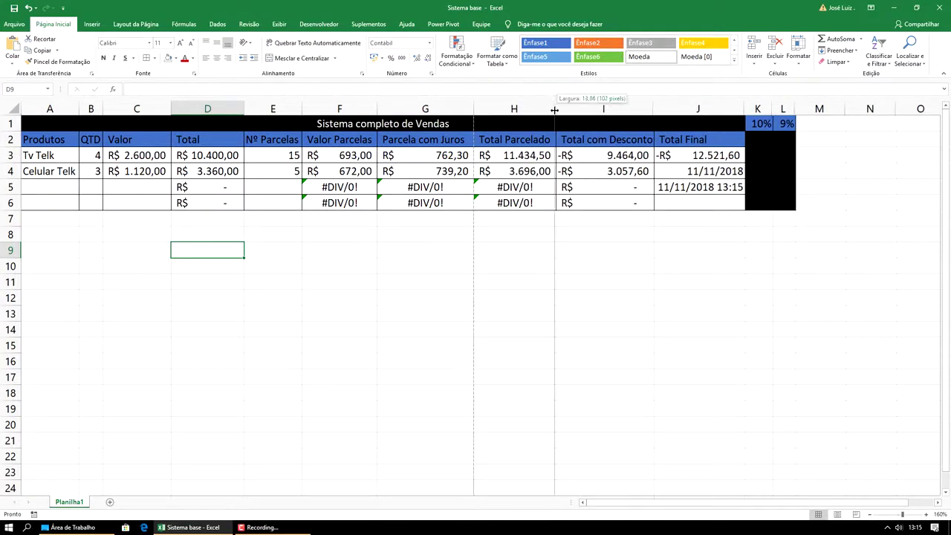
{"action": "left_click_drag", "start_coordinate": [555, 110], "coordinate": [552, 110]}
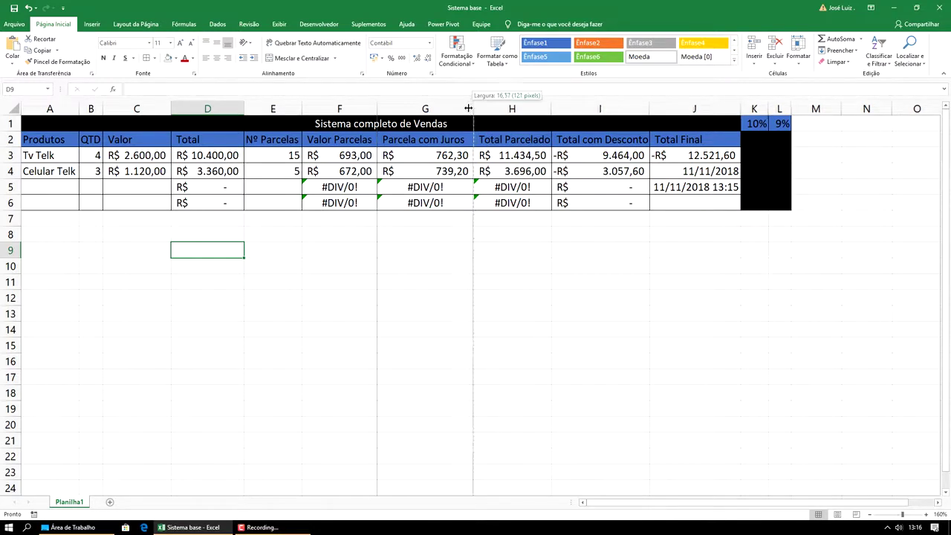
{"action": "left_click_drag", "start_coordinate": [472, 108], "coordinate": [465, 109]}
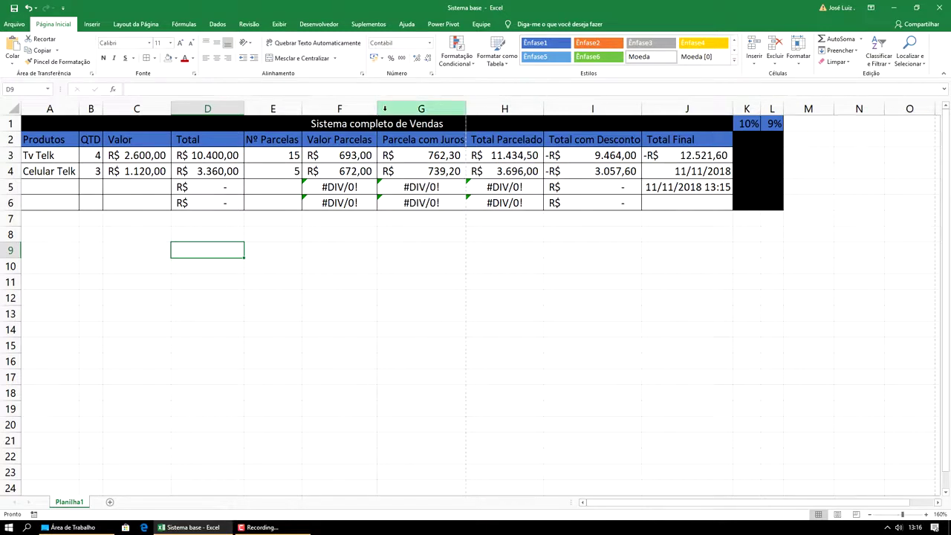
{"action": "left_click_drag", "start_coordinate": [376, 109], "coordinate": [373, 109]}
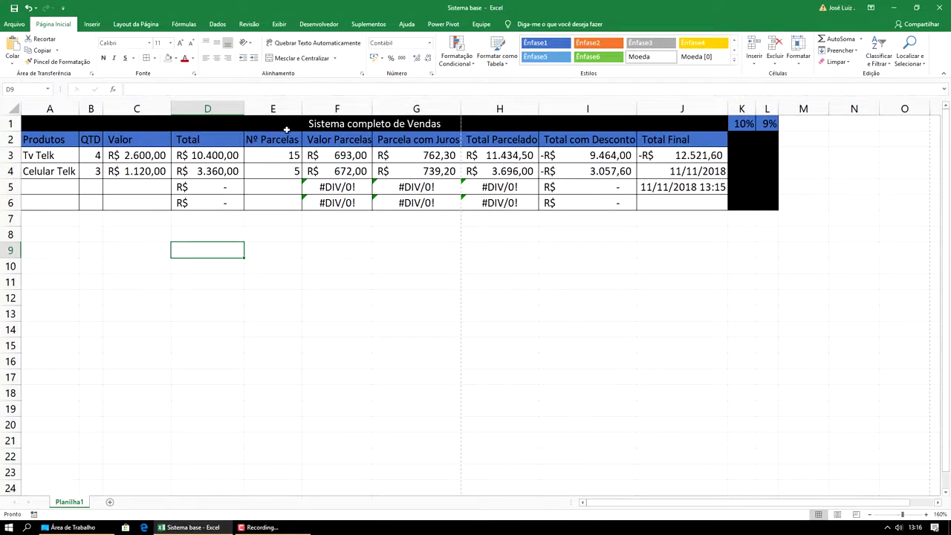
{"action": "left_click_drag", "start_coordinate": [246, 109], "coordinate": [245, 109]}
Change print scaling from Sem Dimensionamento to Ajustar Planilha em Uma Página, then return to the sheet
{"action": "left_click", "coordinate": [12, 26]}
{"action": "left_click", "coordinate": [38, 160]}
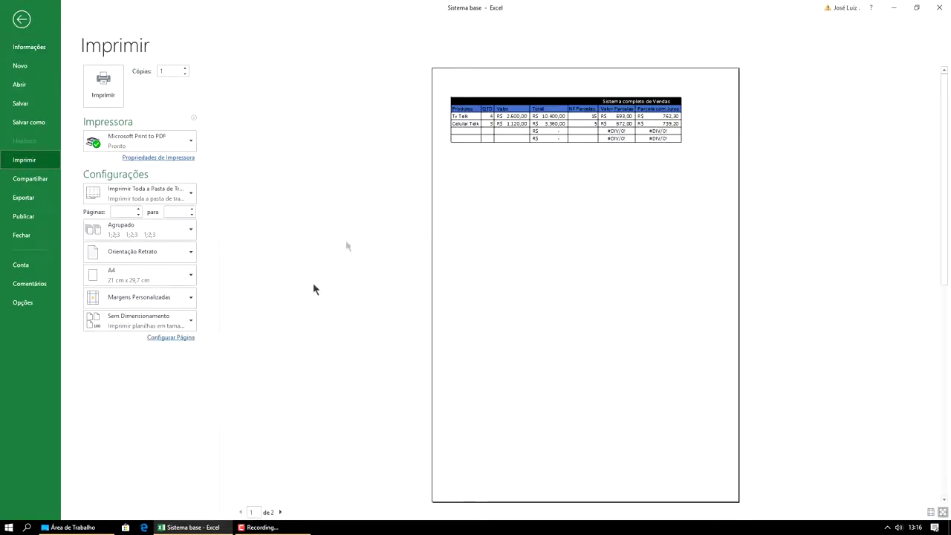
{"action": "left_click", "coordinate": [136, 324]}
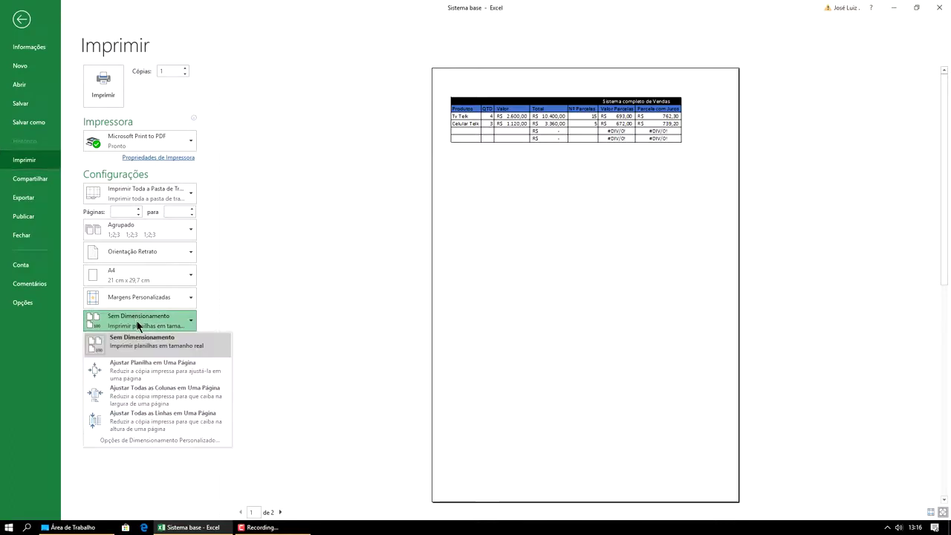
{"action": "left_click", "coordinate": [157, 371]}
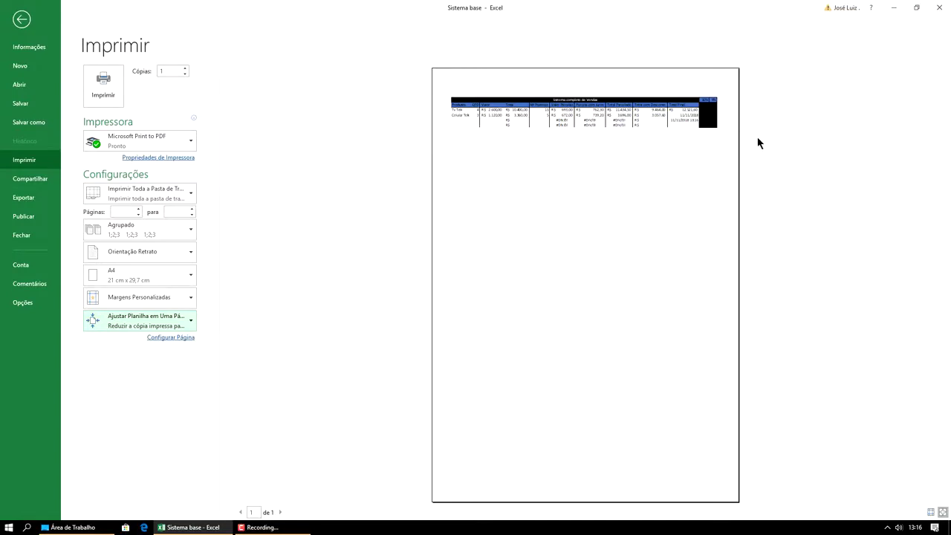
{"action": "left_click", "coordinate": [346, 140]}
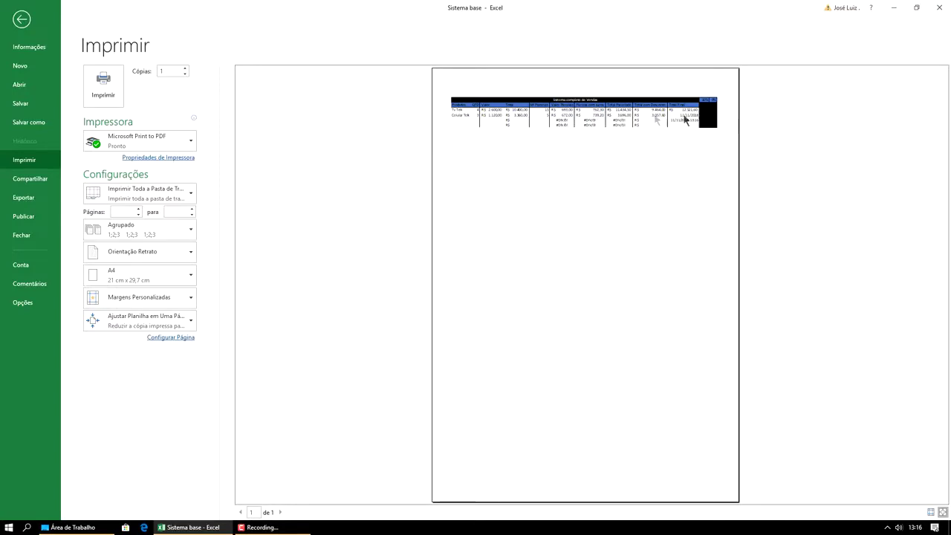
{"action": "key", "text": "Escape"}
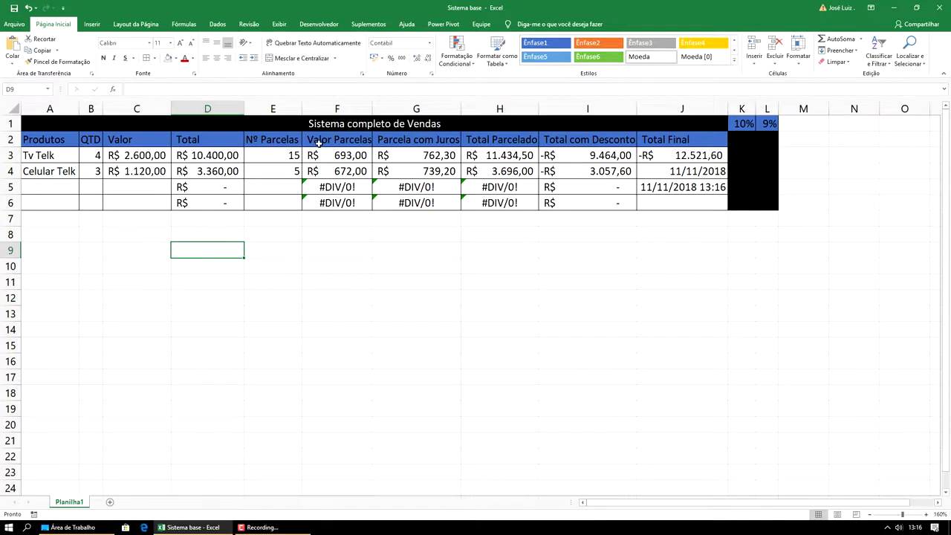
Shorten the F2 header from Valor Parcelas to V Parcelas
{"action": "left_click", "coordinate": [320, 140]}
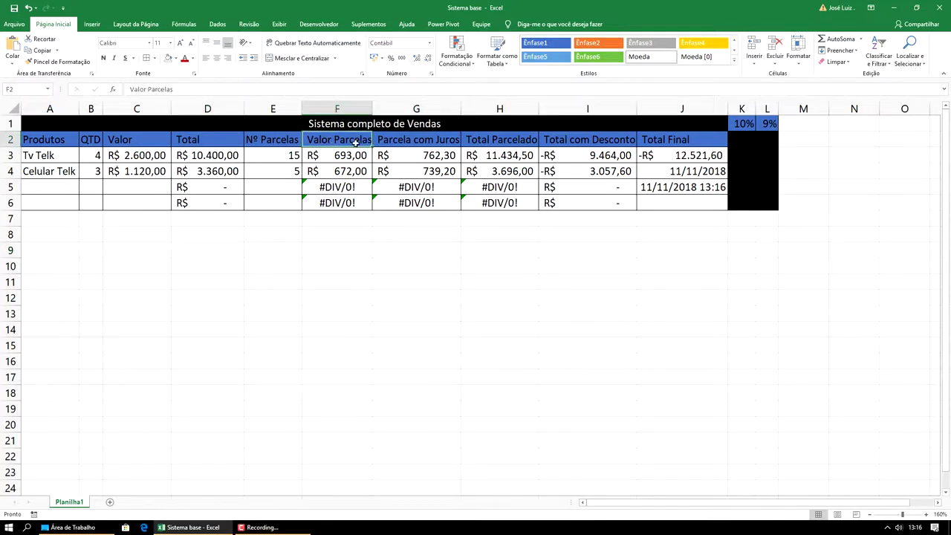
{"action": "double_click", "coordinate": [355, 141]}
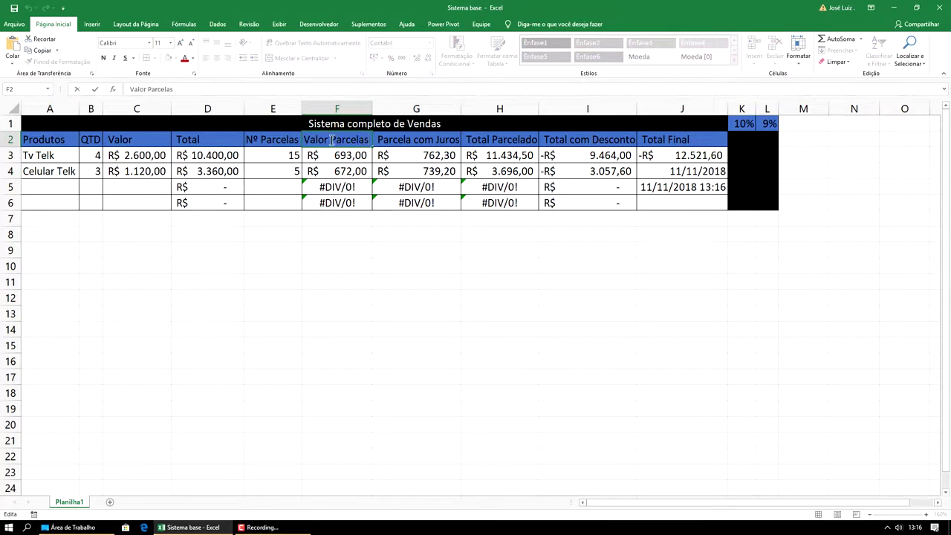
{"action": "key", "text": "BackSpace"}
{"action": "key", "text": "BackSpace"}
{"action": "key", "text": "BackSpace"}
{"action": "key", "text": "BackSpace"}
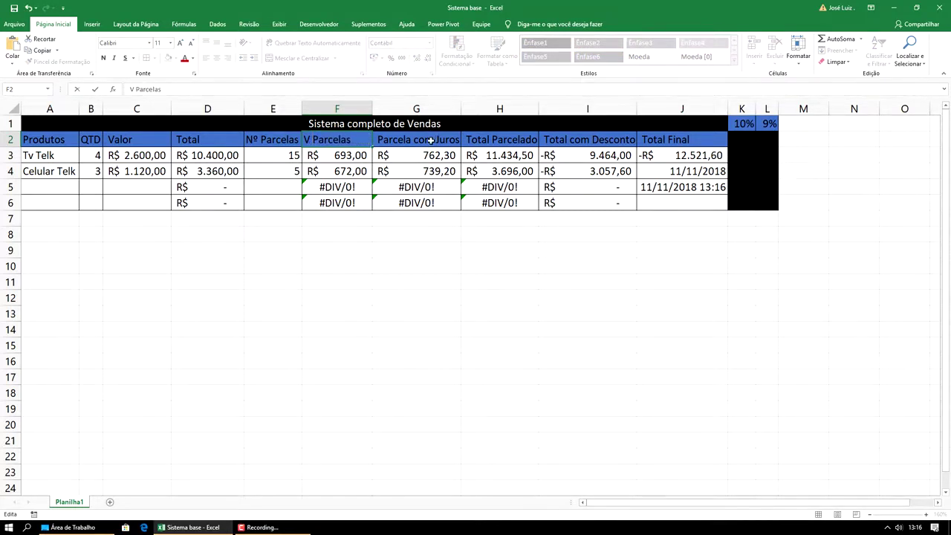
{"action": "left_click", "coordinate": [431, 140]}
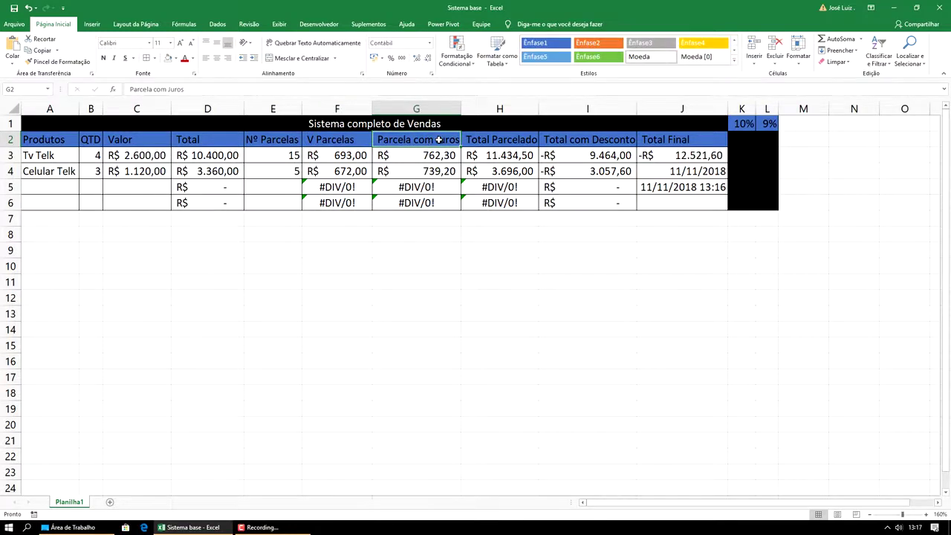
Change the G2 header from Parcela com Juros to Parcela c Juros
{"action": "double_click", "coordinate": [439, 140]}
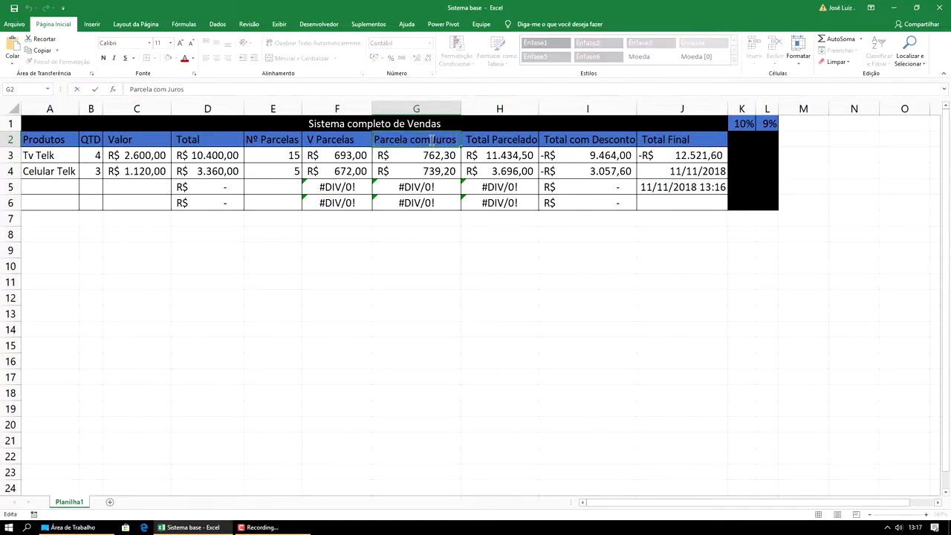
{"action": "key", "text": "BackSpace"}
{"action": "key", "text": "BackSpace"}
{"action": "key", "text": "BackSpace"}
{"action": "type", "text": "/"}
{"action": "key", "text": "BackSpace"}
{"action": "key", "text": "Tab"}
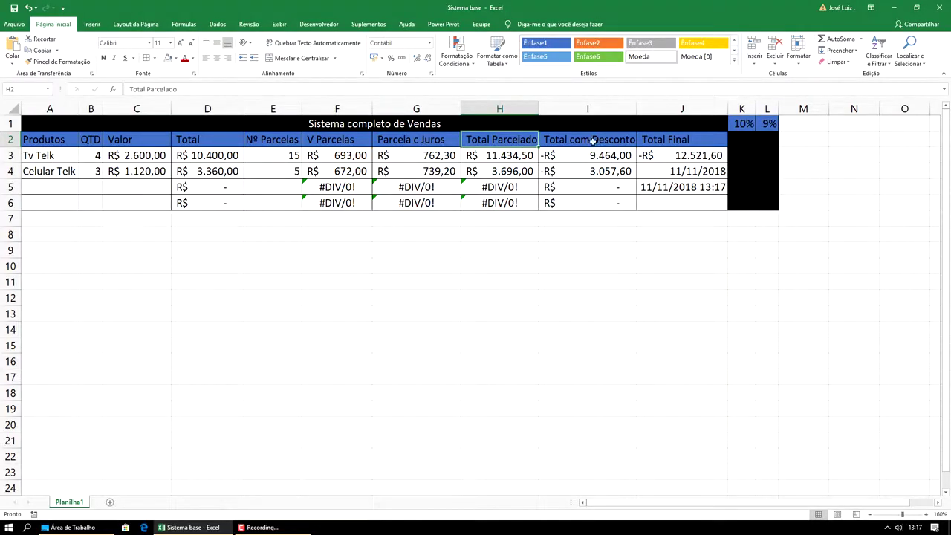
Change the I2 header from Total com Desconto to Total c Desconto
{"action": "left_click", "coordinate": [592, 139]}
{"action": "double_click", "coordinate": [587, 140]}
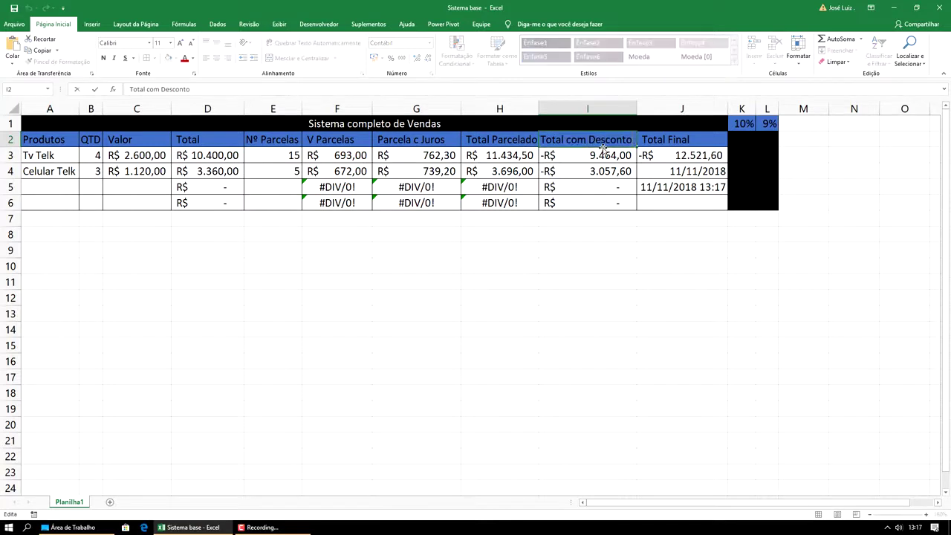
{"action": "key", "text": "BackSpace"}
{"action": "key", "text": "BackSpace"}
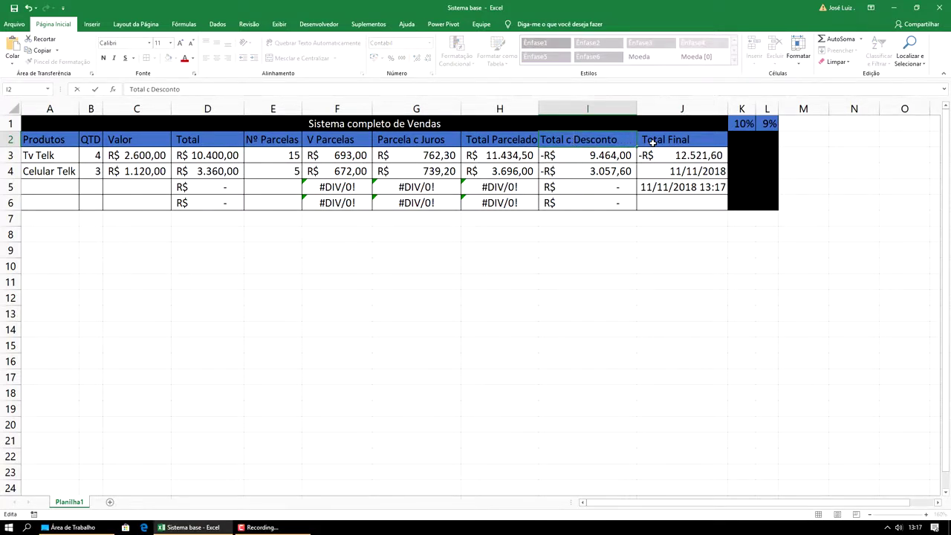
{"action": "left_click", "coordinate": [636, 122]}
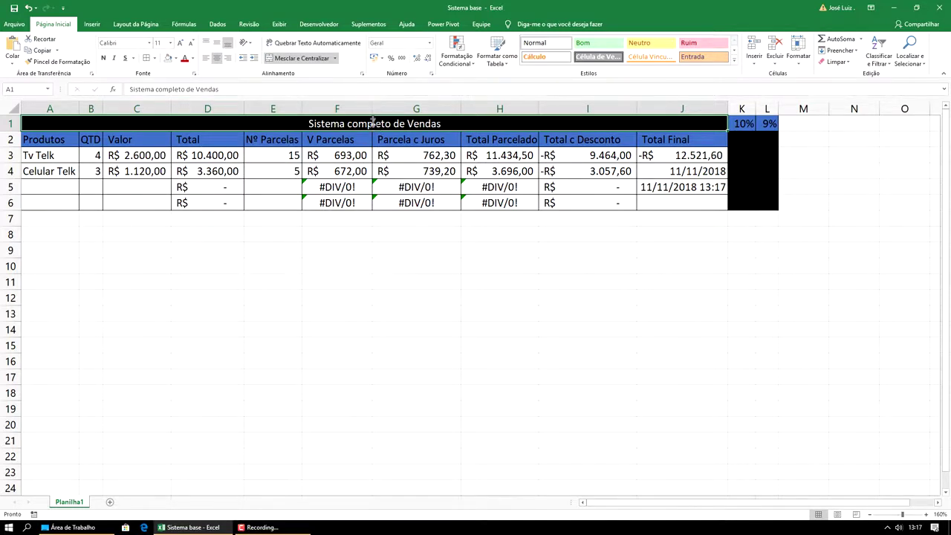
Narrow columns F, G, H and I to fit the shortened headers
{"action": "left_click_drag", "start_coordinate": [372, 110], "coordinate": [366, 109]}
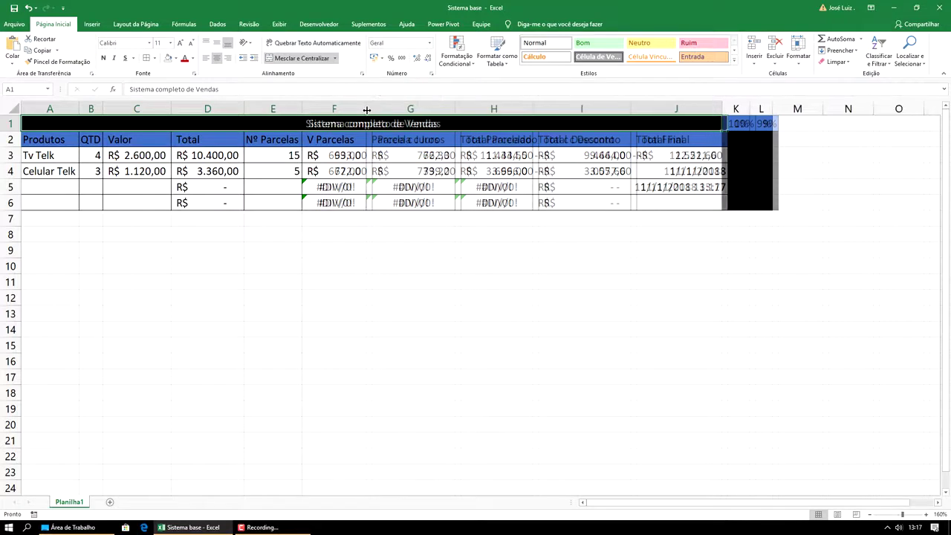
{"action": "left_click_drag", "start_coordinate": [456, 109], "coordinate": [441, 110]}
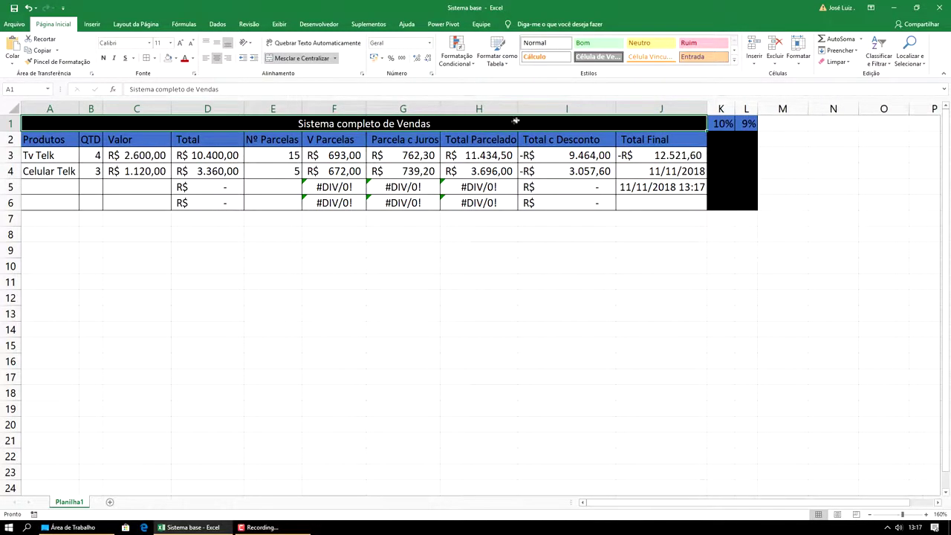
{"action": "left_click_drag", "start_coordinate": [517, 108], "coordinate": [517, 108]}
{"action": "left_click_drag", "start_coordinate": [616, 108], "coordinate": [604, 108]}
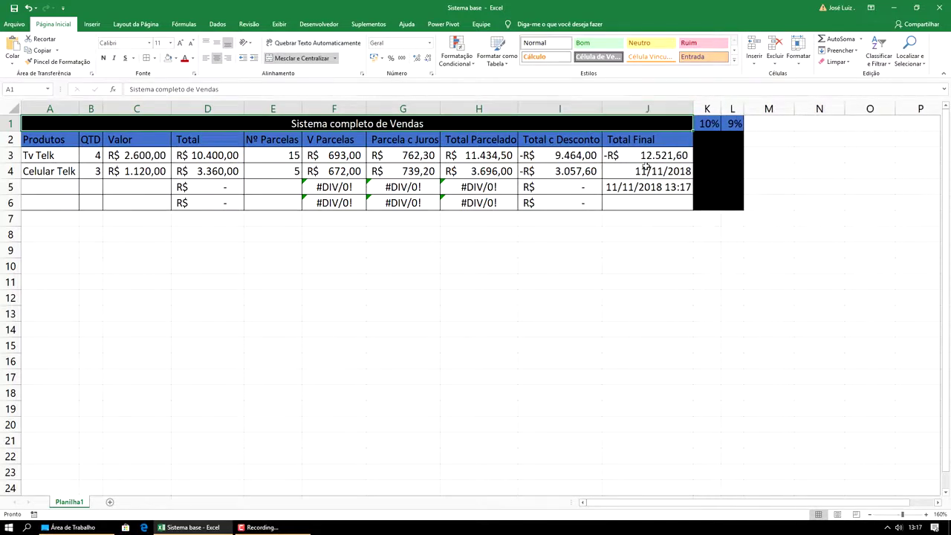
{"action": "left_click", "coordinate": [14, 24]}
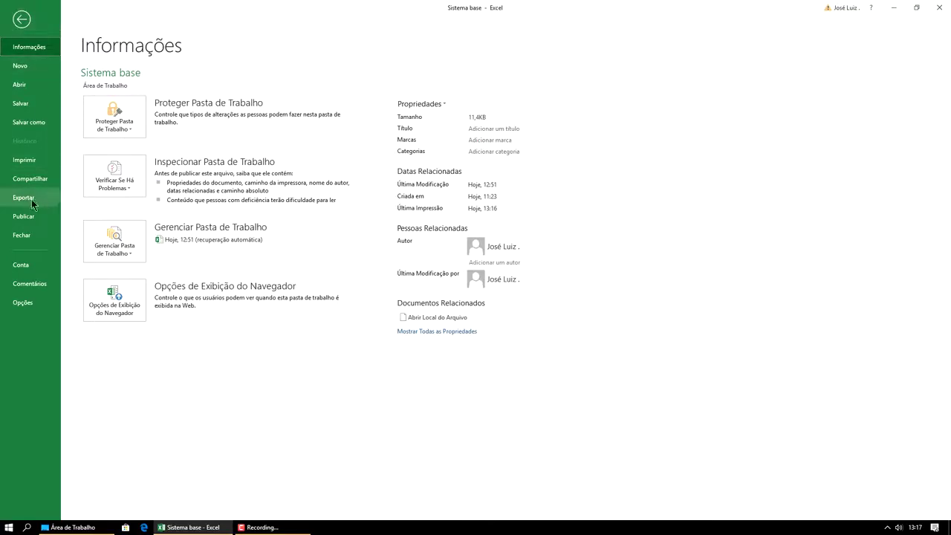
{"action": "left_click", "coordinate": [23, 160]}
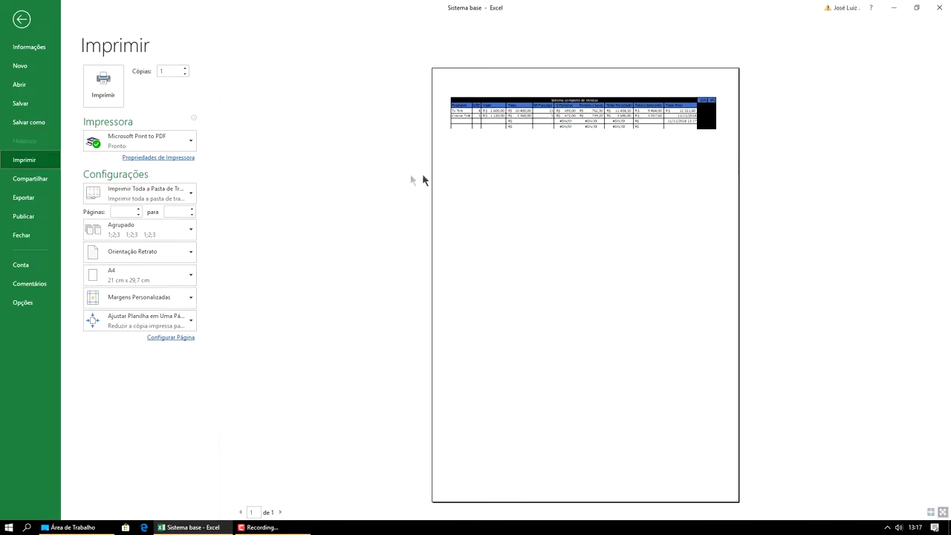
{"action": "key", "text": "Escape"}
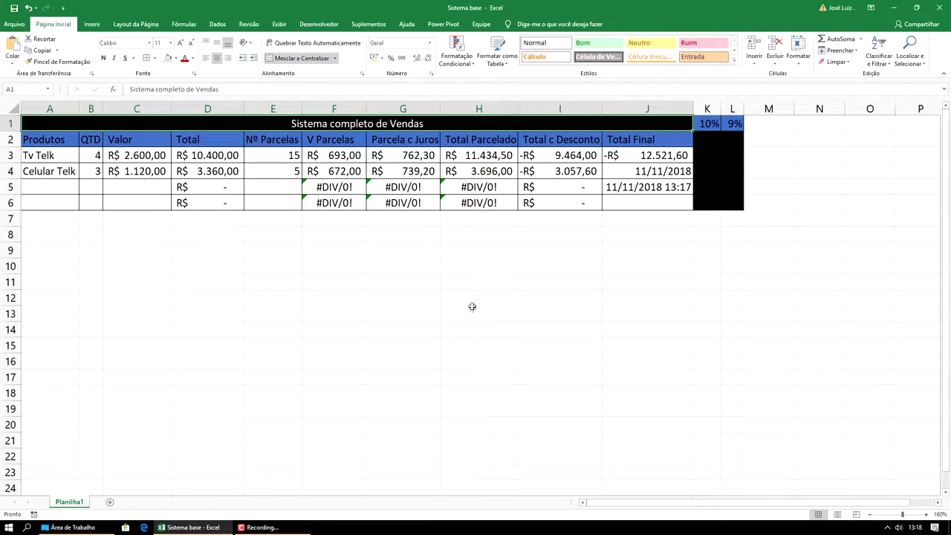